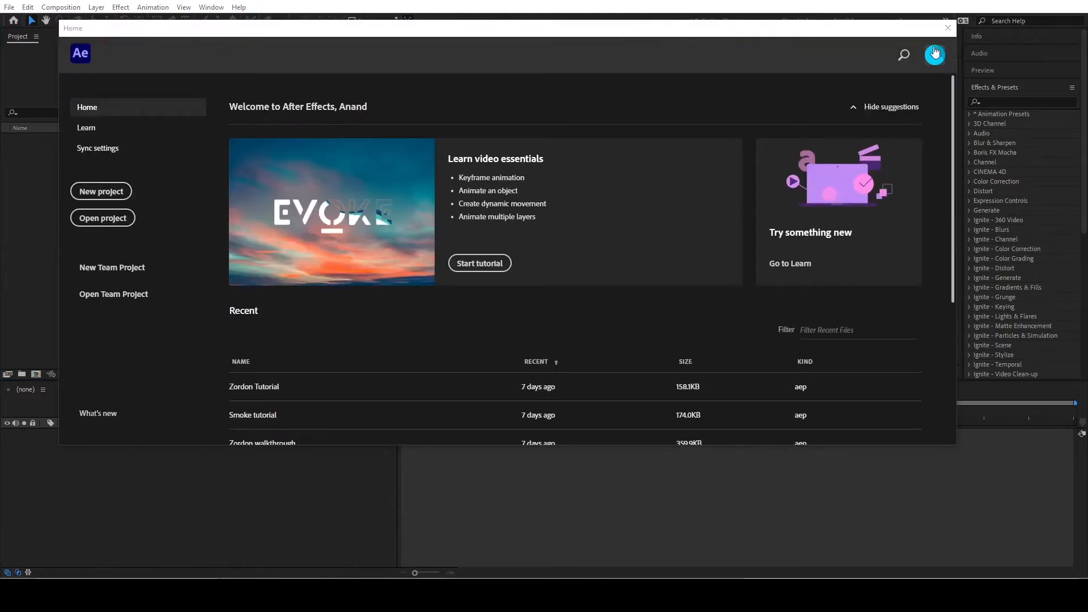
Step: Dismiss the Home screen and bring up the Street Fighter assets folder in File Explorer
click(947, 27)
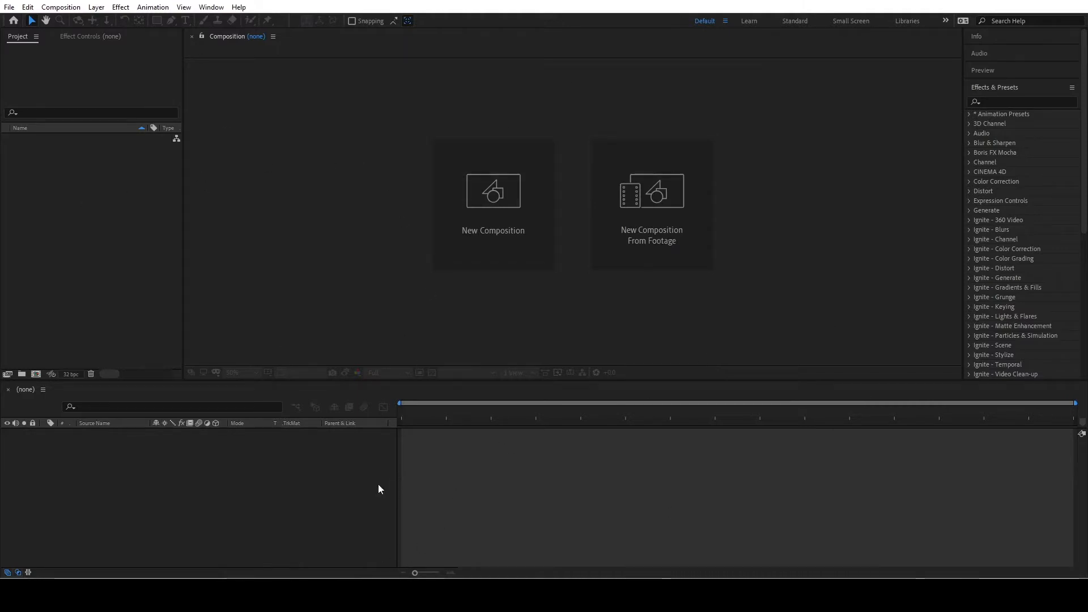
mouse_move(292, 595)
click(319, 567)
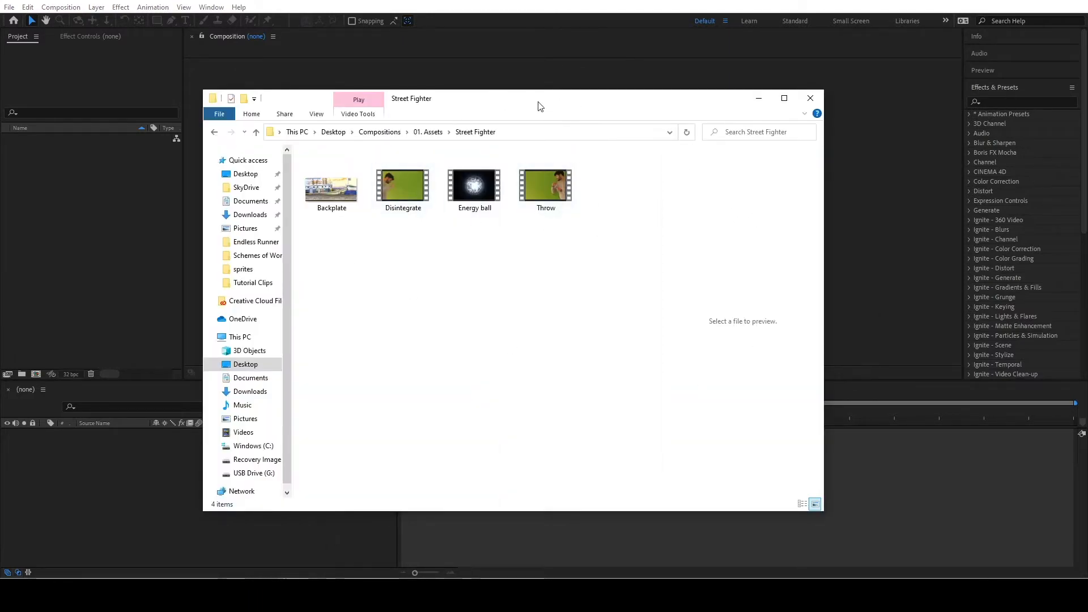
drag(540, 105, 619, 110)
Step: Import the Backplate, Disintegrate, Energy ball and Throw files from the Street Fighter folder into the After Effects project
click(411, 193)
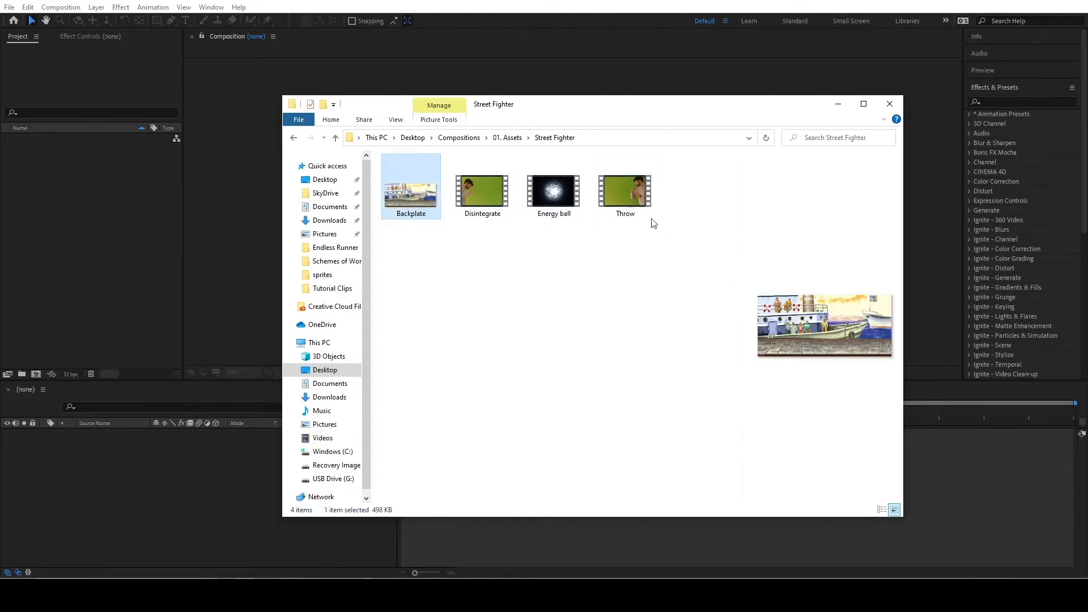
click(480, 195)
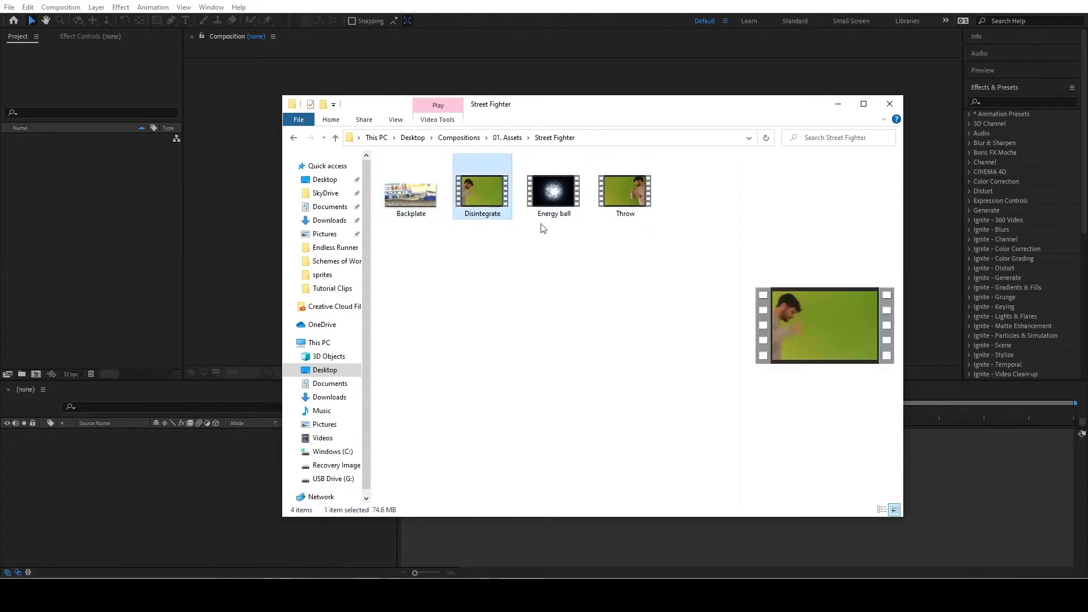
click(572, 199)
click(632, 200)
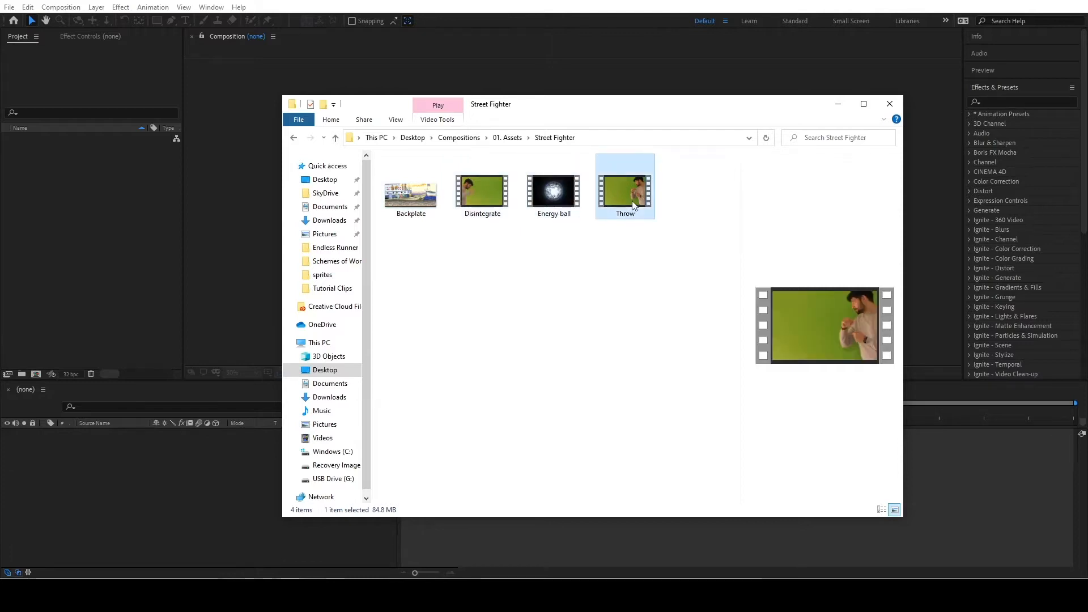
drag(651, 250, 423, 185)
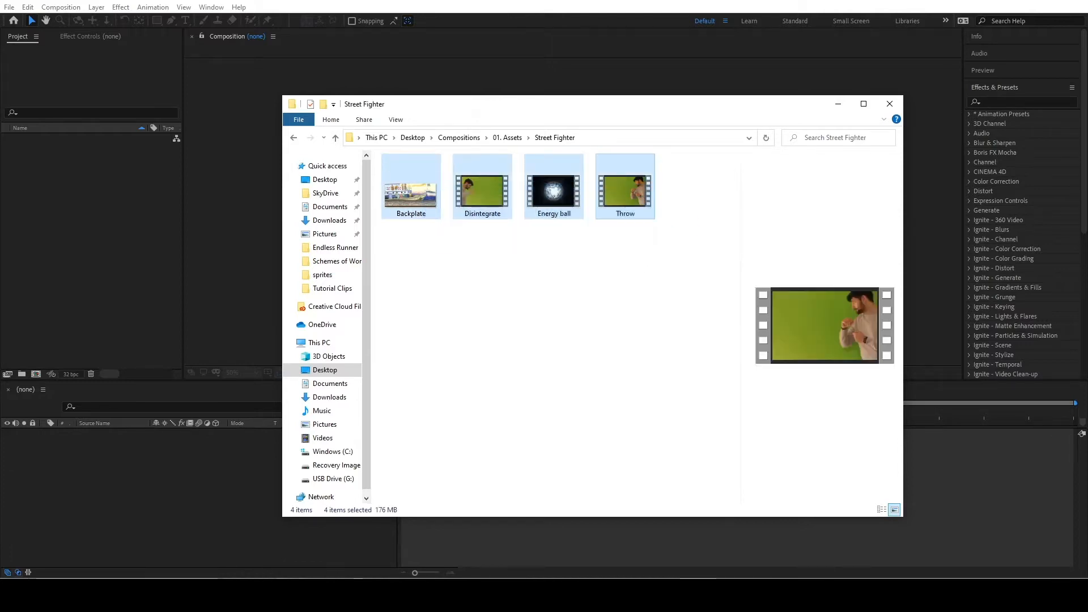
drag(552, 203, 75, 260)
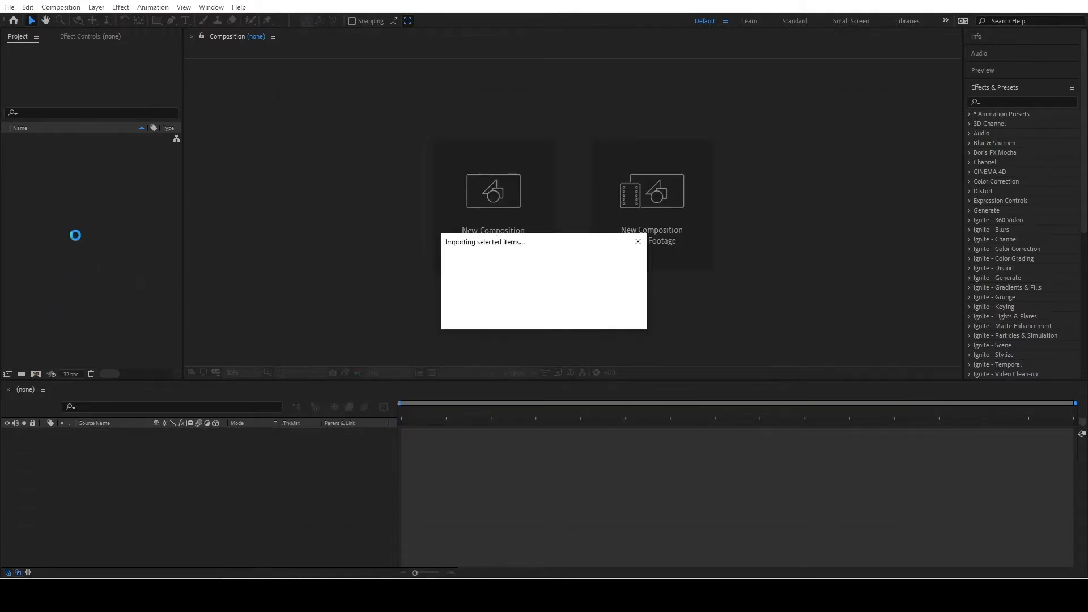
click(76, 235)
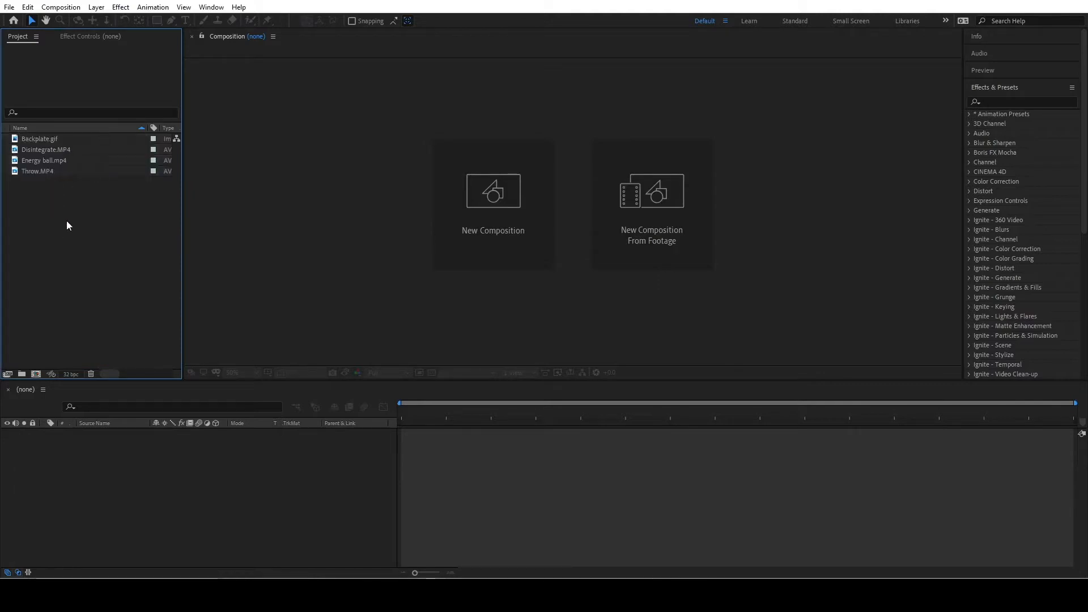
click(63, 138)
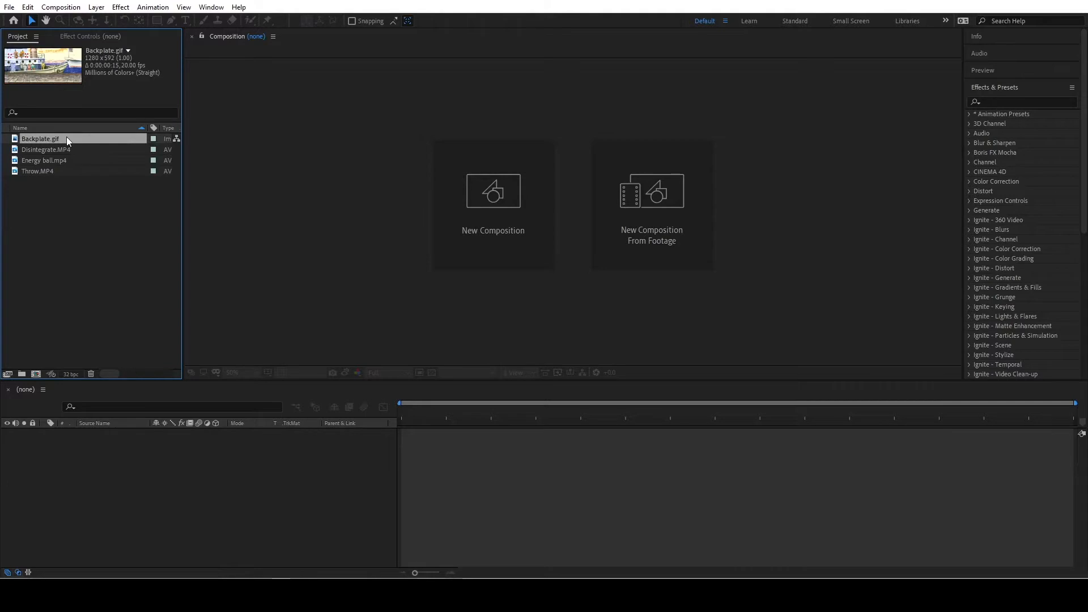
drag(67, 137, 150, 470)
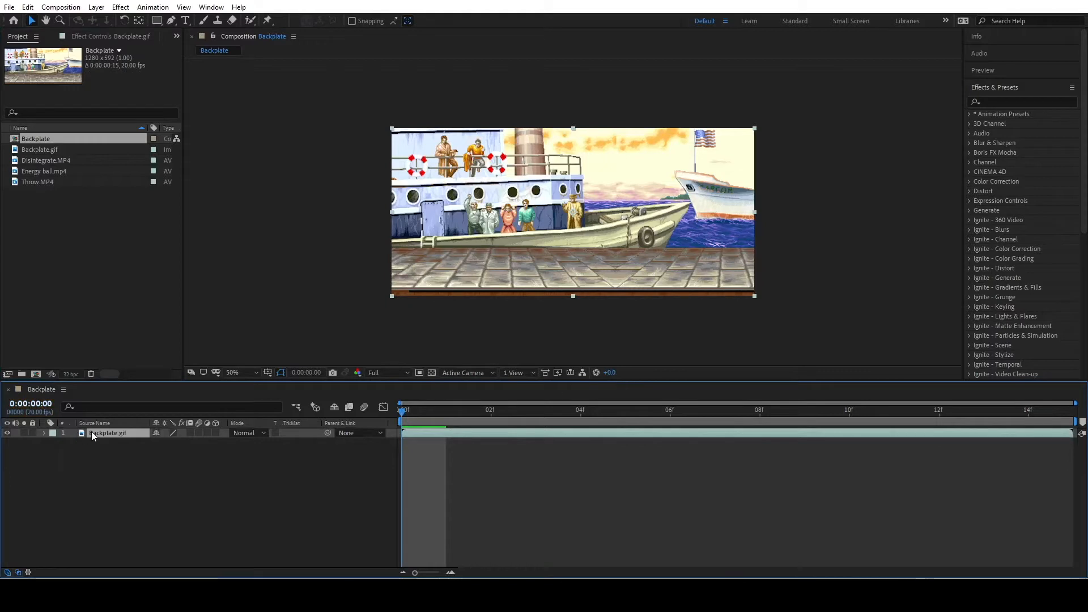
key(Delete)
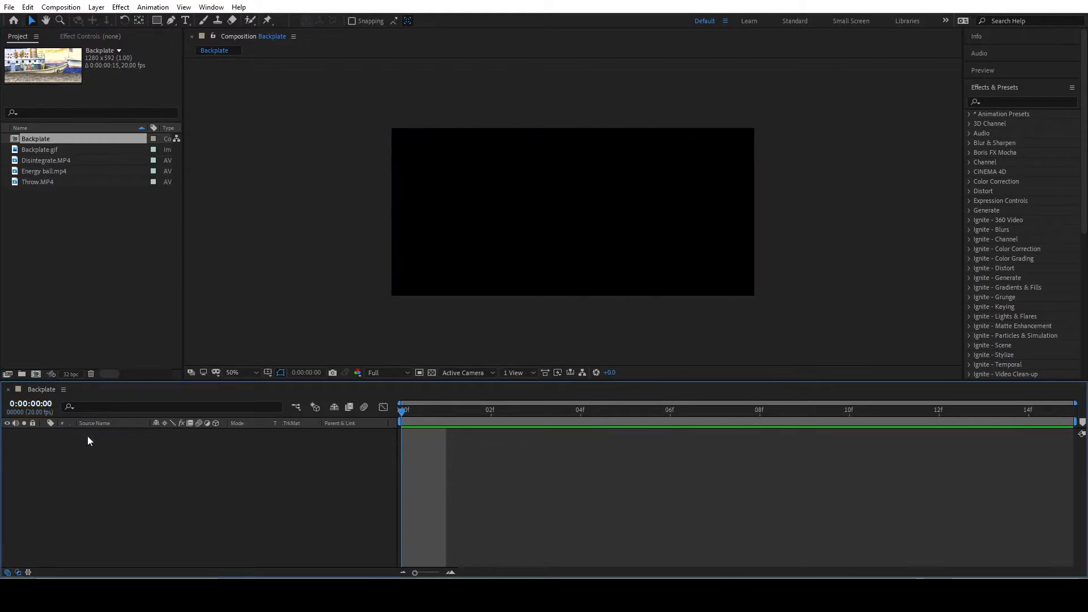
click(51, 138)
key(Delete)
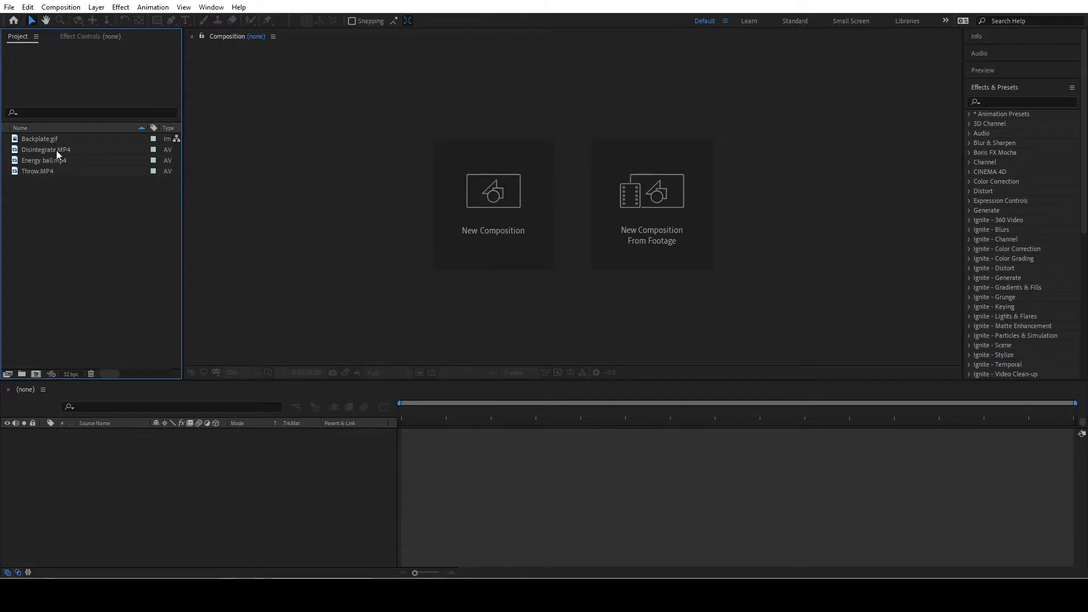
Step: Create a composition from Throw.MP4 and trim the start of its layer to 0:00:05:00
drag(48, 172, 36, 374)
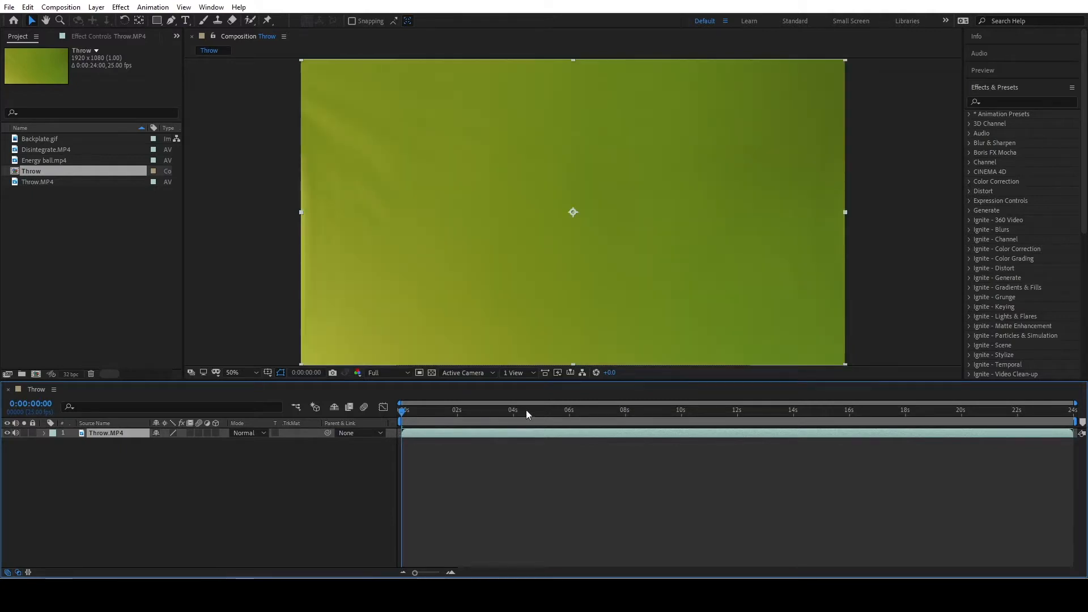
drag(538, 411, 542, 411)
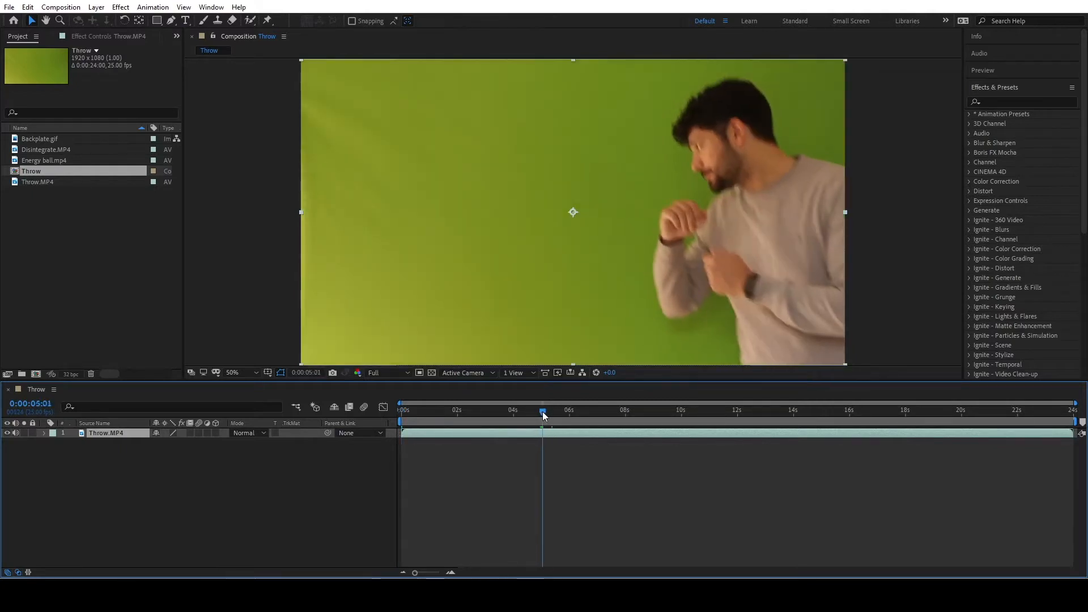
click(429, 574)
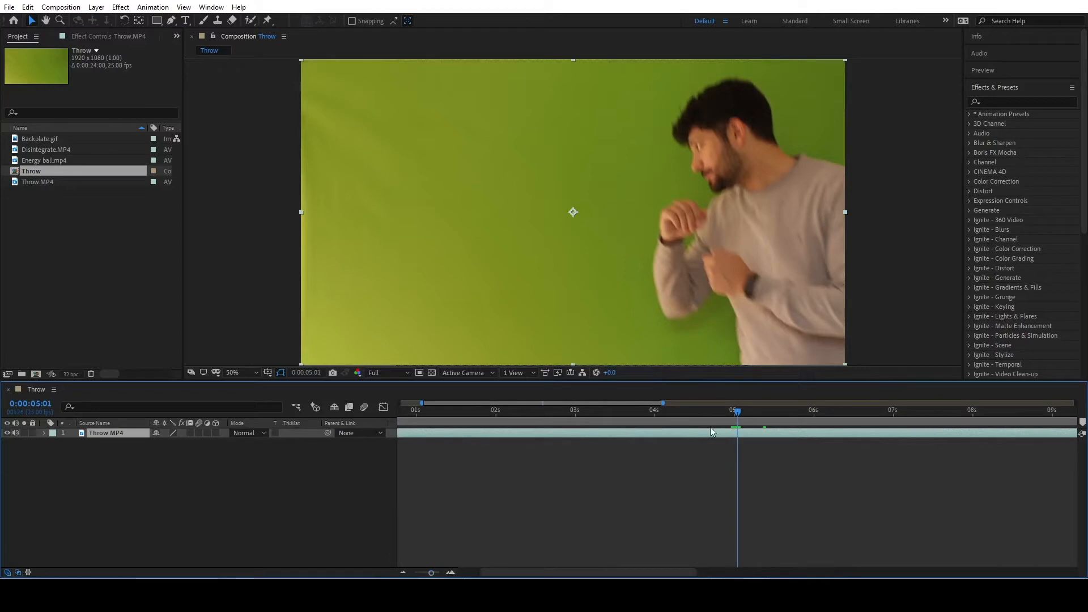
click(735, 412)
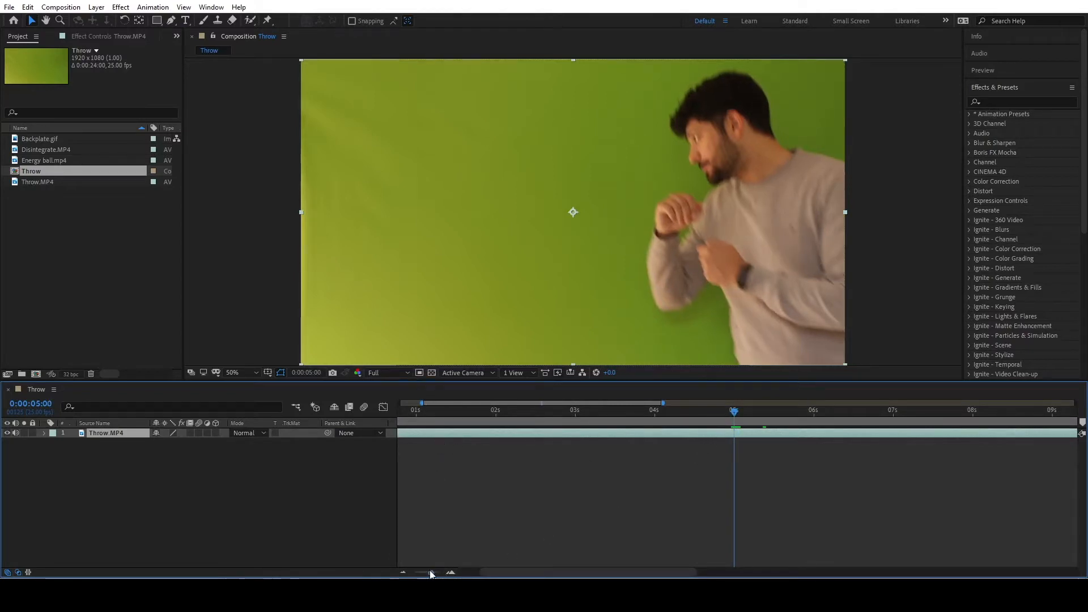
drag(430, 573, 393, 573)
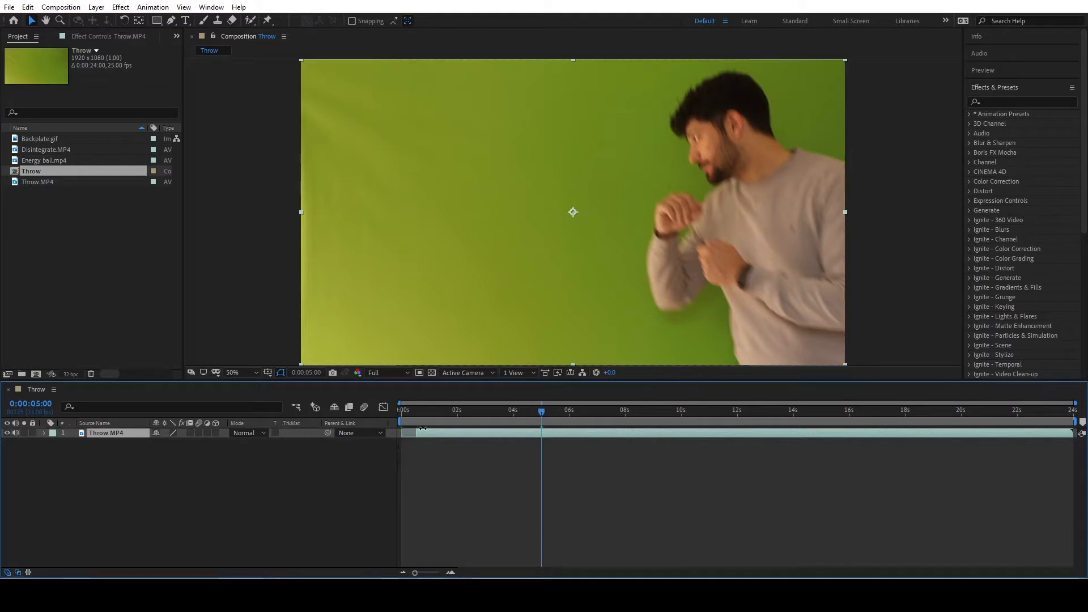
drag(422, 429, 545, 442)
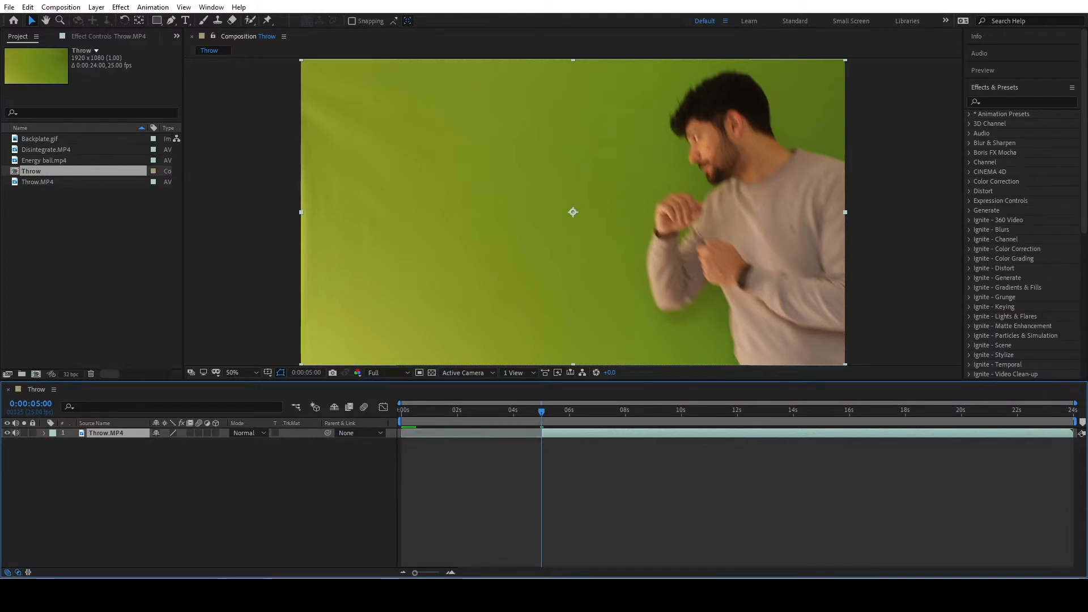
mouse_move(416, 573)
mouse_down()
mouse_move(436, 574)
mouse_move(396, 574)
mouse_up()
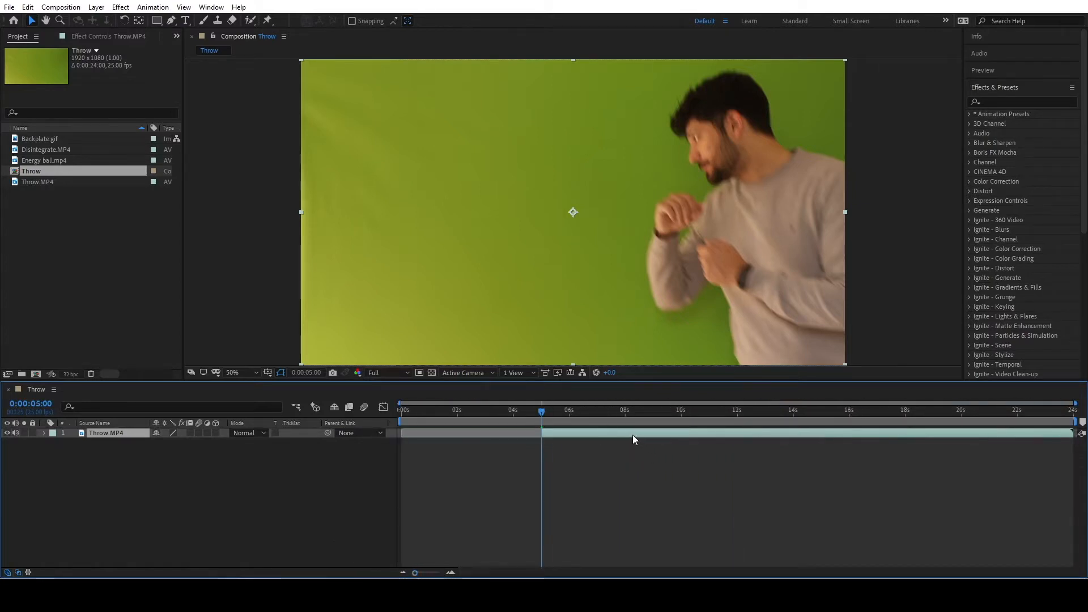
Step: Shift the trimmed Throw.MP4 layer earlier so its first visible frame starts at 0:00:00:00
drag(632, 434, 491, 431)
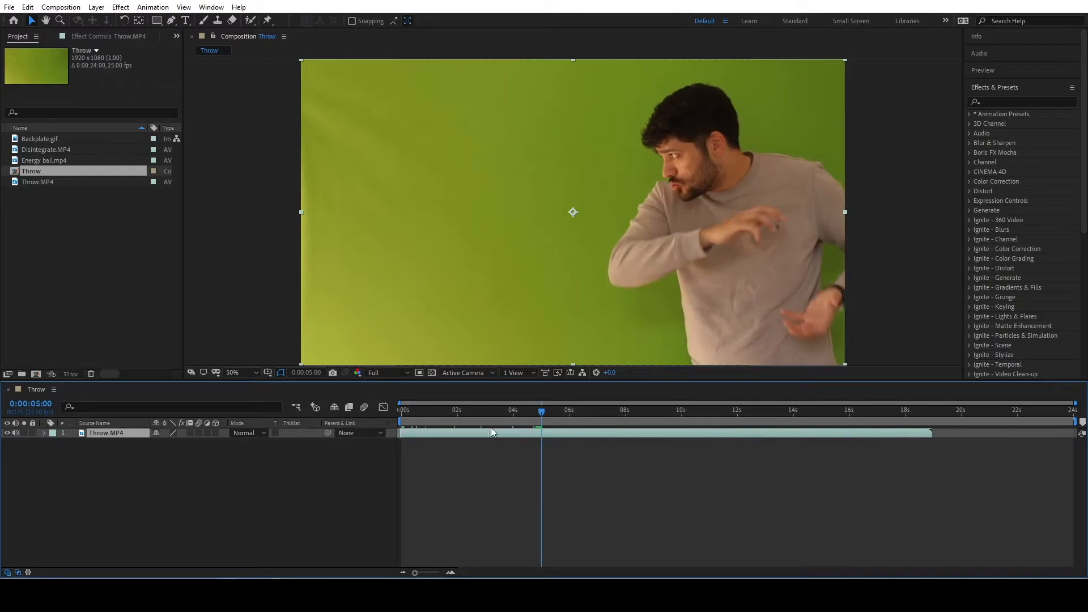
click(416, 411)
drag(407, 415, 372, 414)
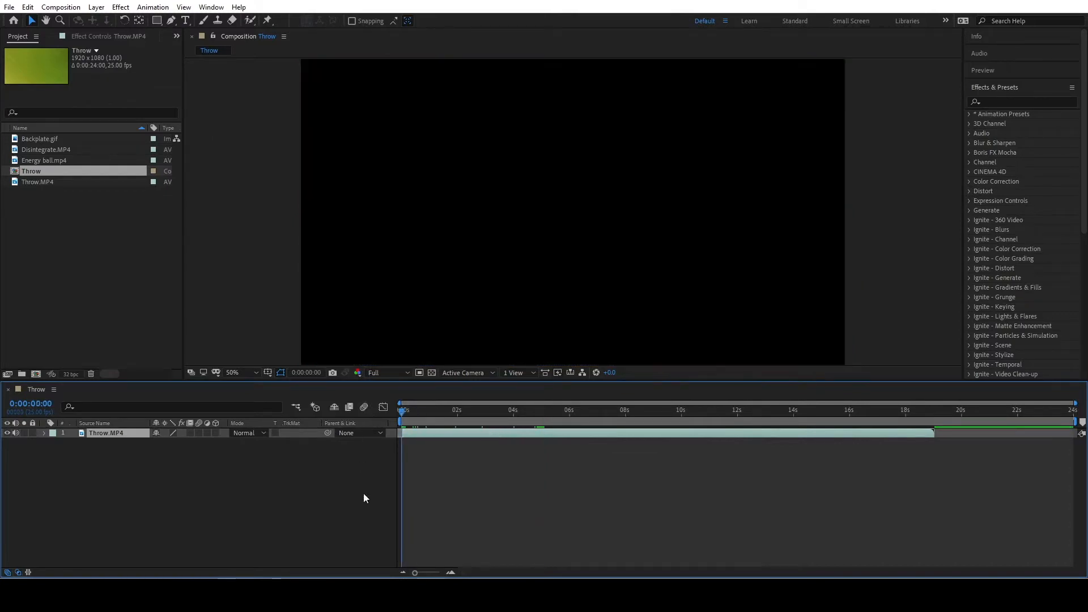
drag(414, 572, 456, 574)
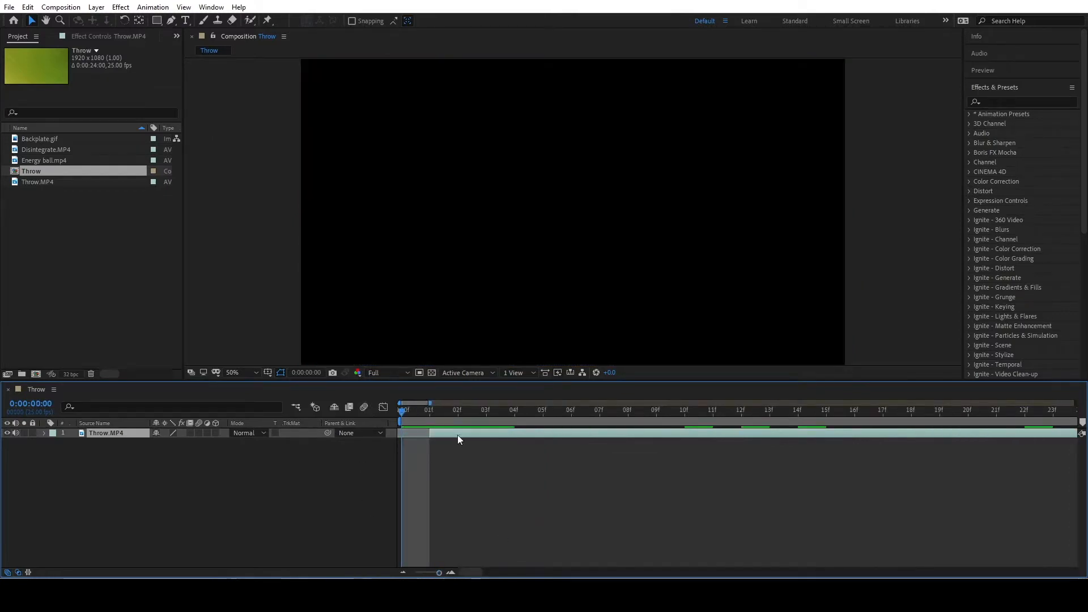
drag(457, 435, 435, 435)
drag(438, 573, 415, 573)
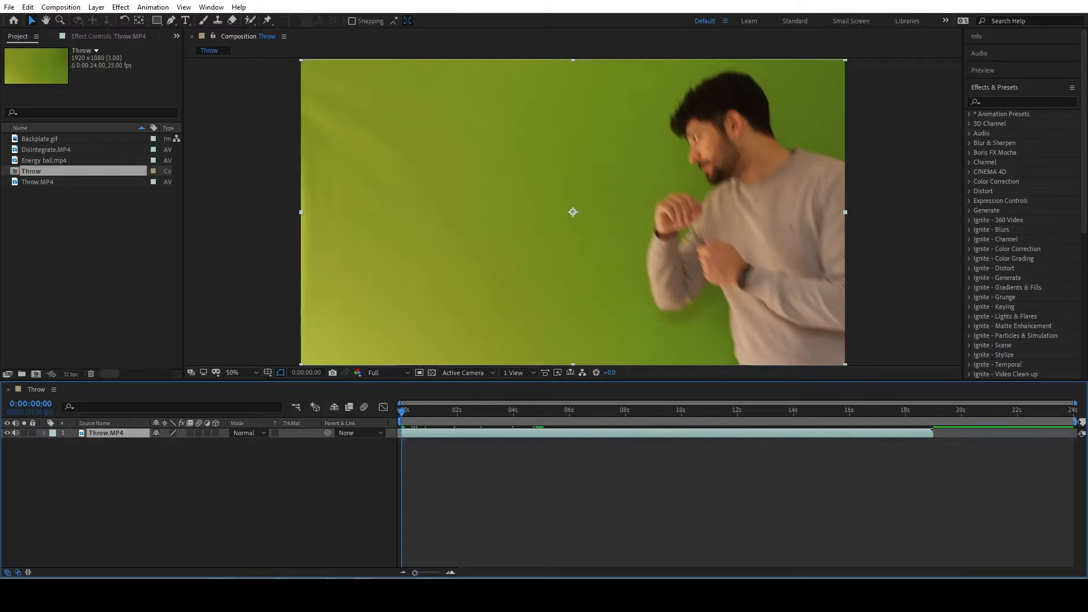
Step: Set the work area end to 12 seconds and trim the Throw composition to the work area
drag(1076, 422, 742, 412)
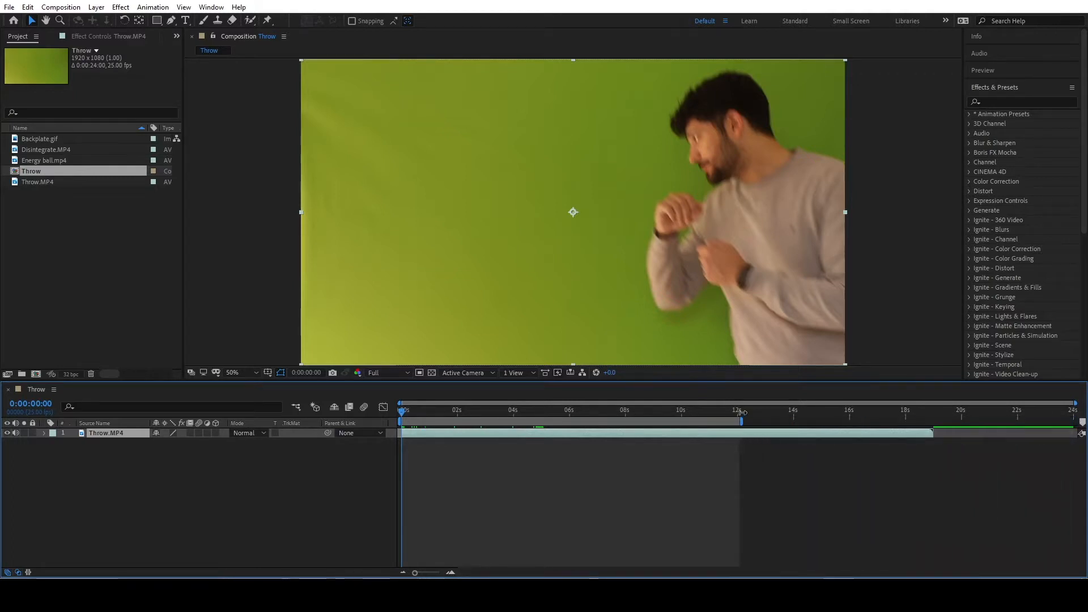
click(737, 413)
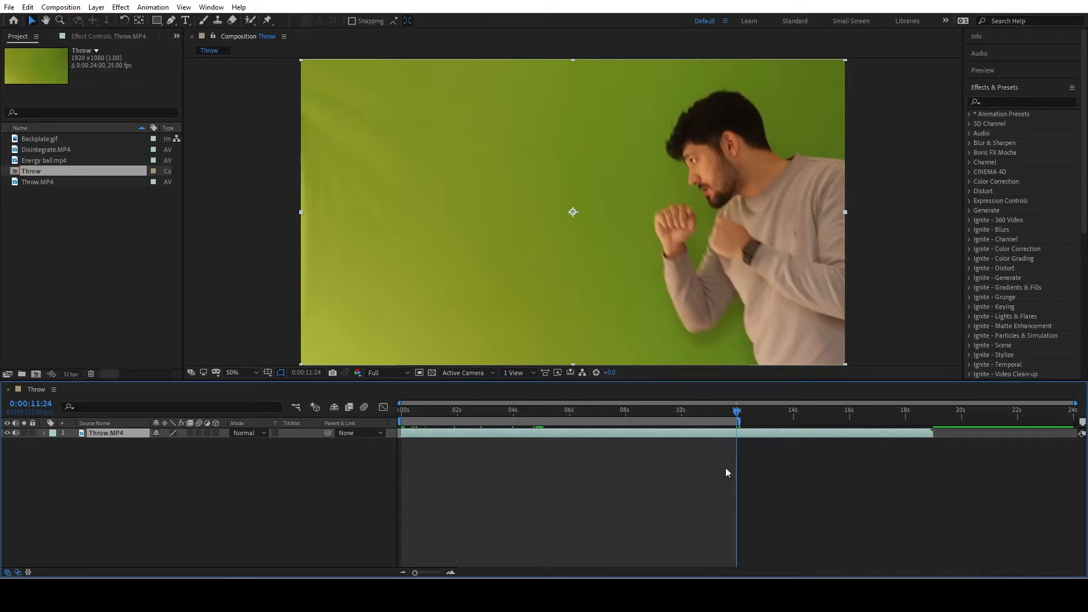
drag(415, 572, 440, 572)
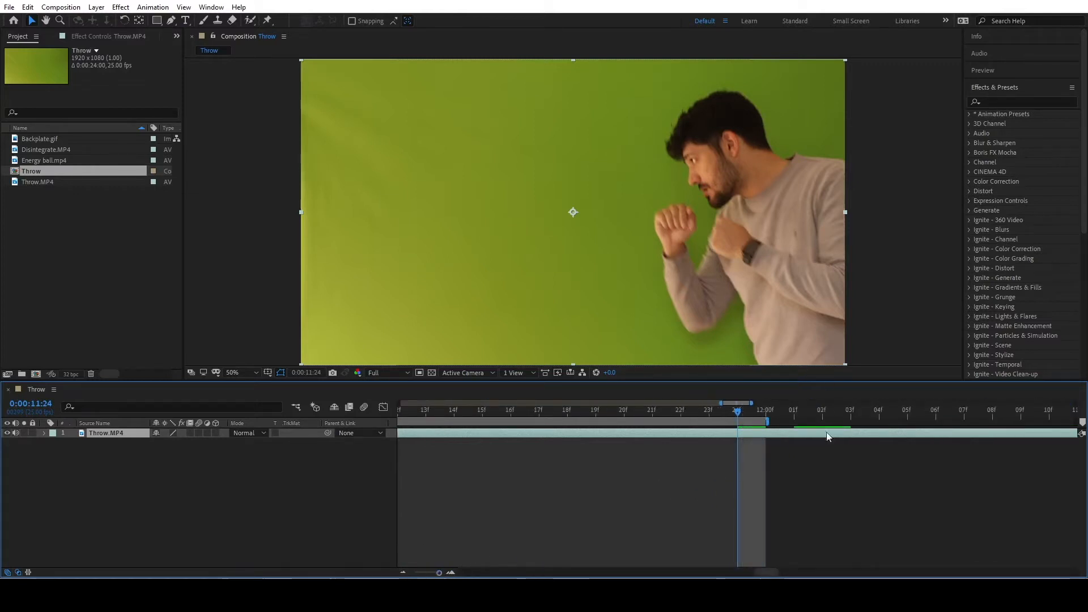
drag(764, 410, 723, 414)
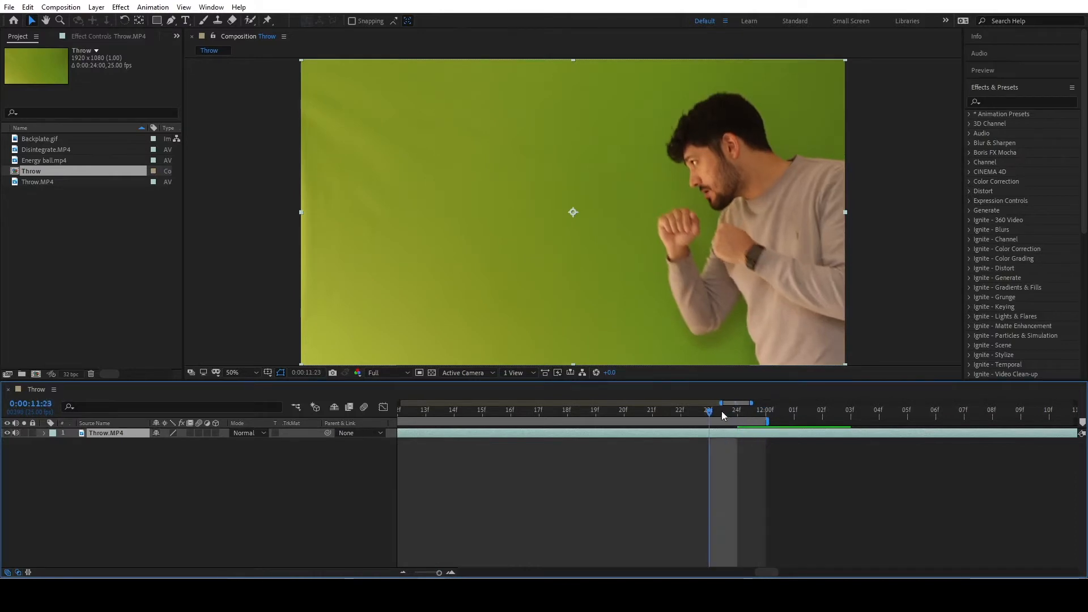
right_click(752, 420)
click(773, 456)
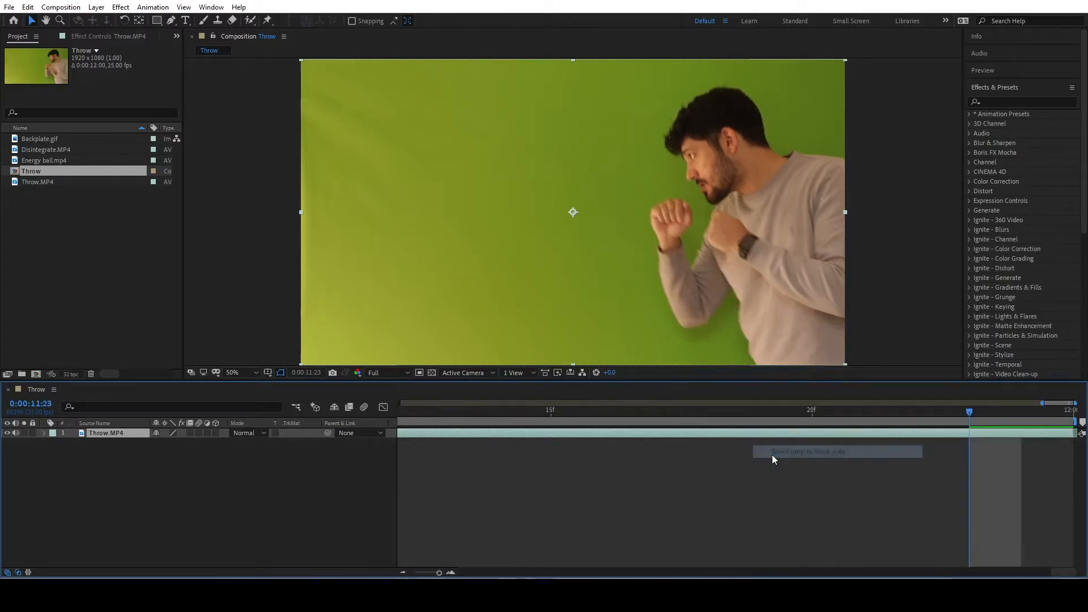
drag(438, 572, 400, 571)
Step: Play back the trimmed Throw composition from near its start to review the throwing action
drag(583, 410, 391, 407)
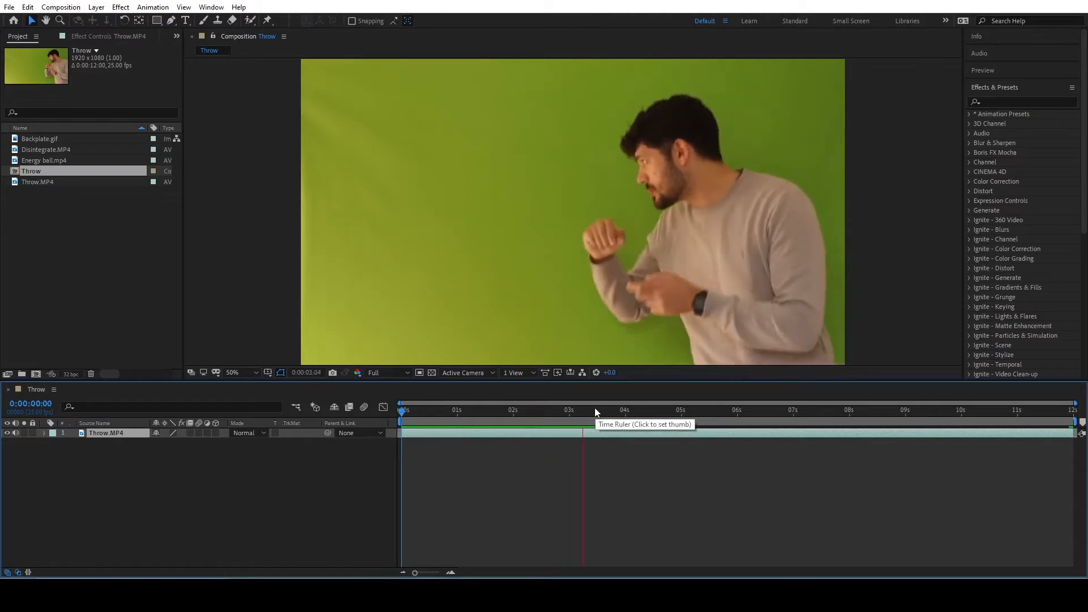
mouse_move(403, 411)
mouse_down()
mouse_move(631, 421)
mouse_move(423, 413)
mouse_up()
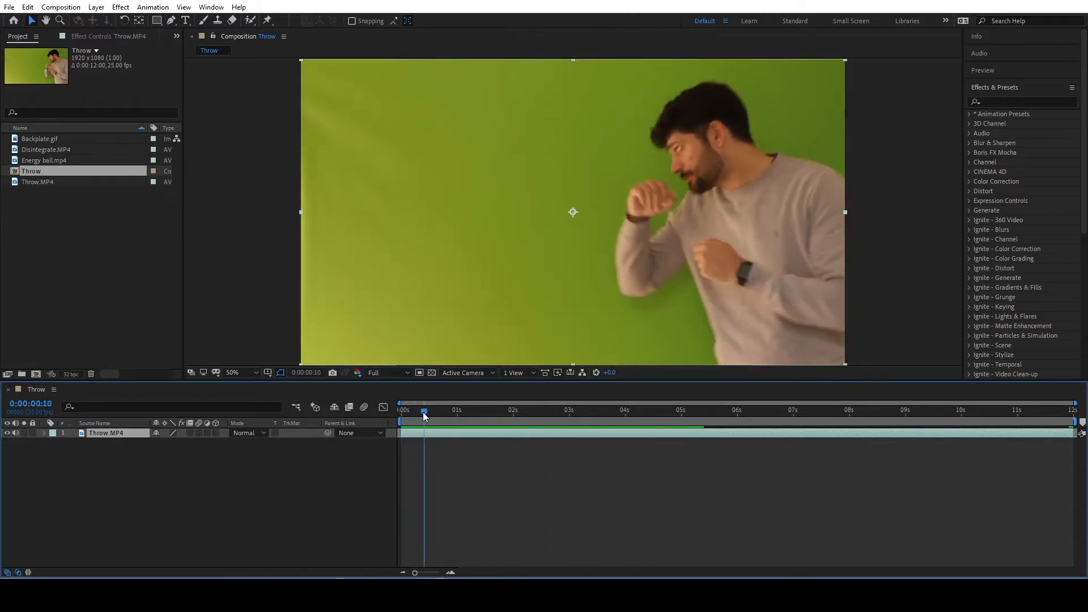
key(space)
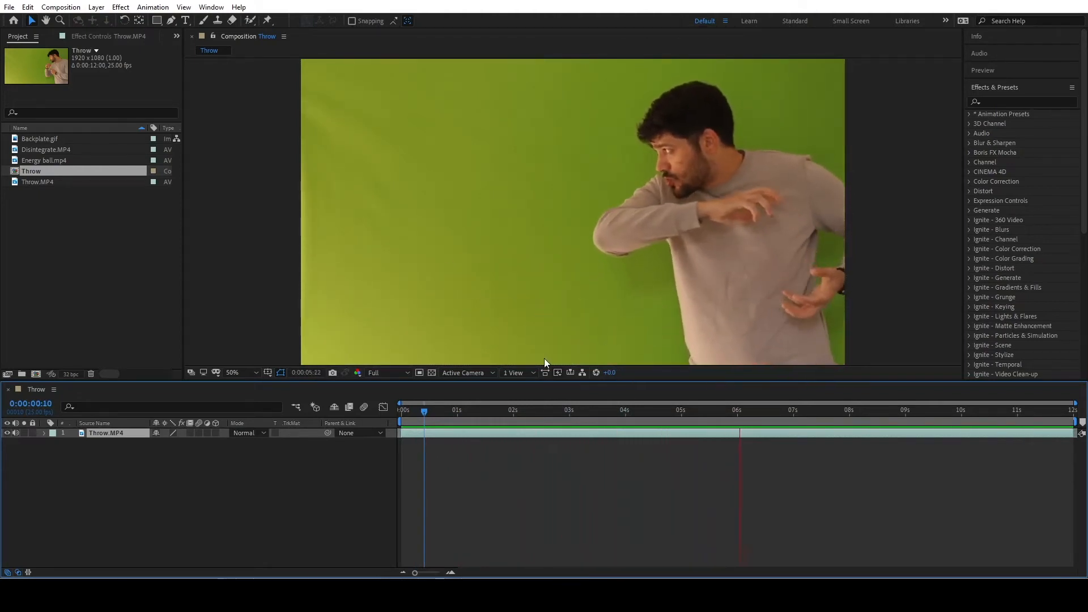
key(space)
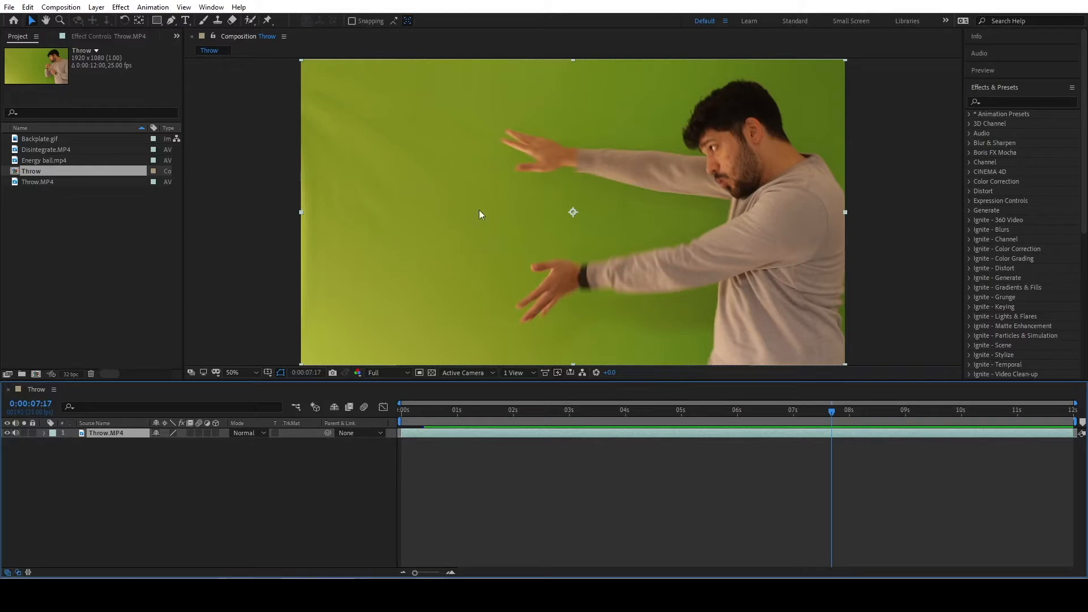
Step: Add Disintegrate.MP4 above Throw.MP4 in the timeline, mute both layers' audio, and return the playhead to the start
click(15, 433)
drag(51, 149, 82, 433)
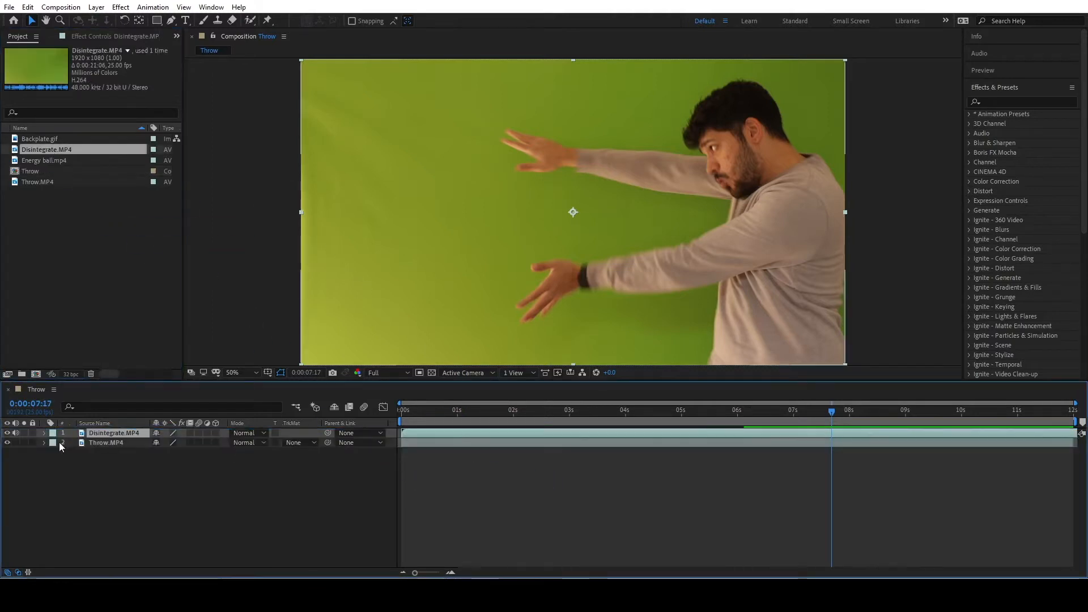
click(16, 434)
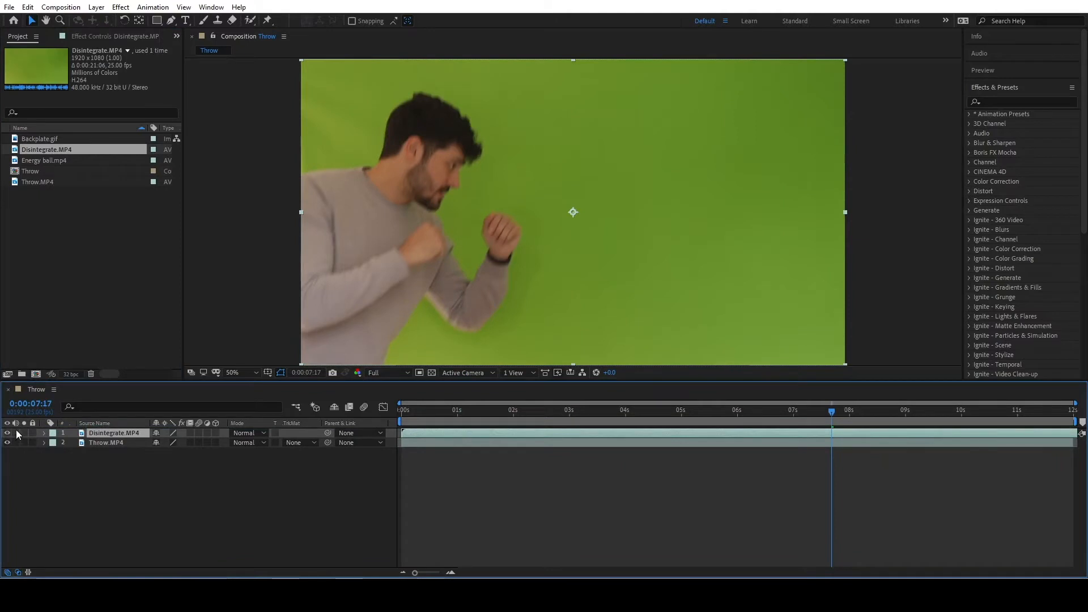
key(Home)
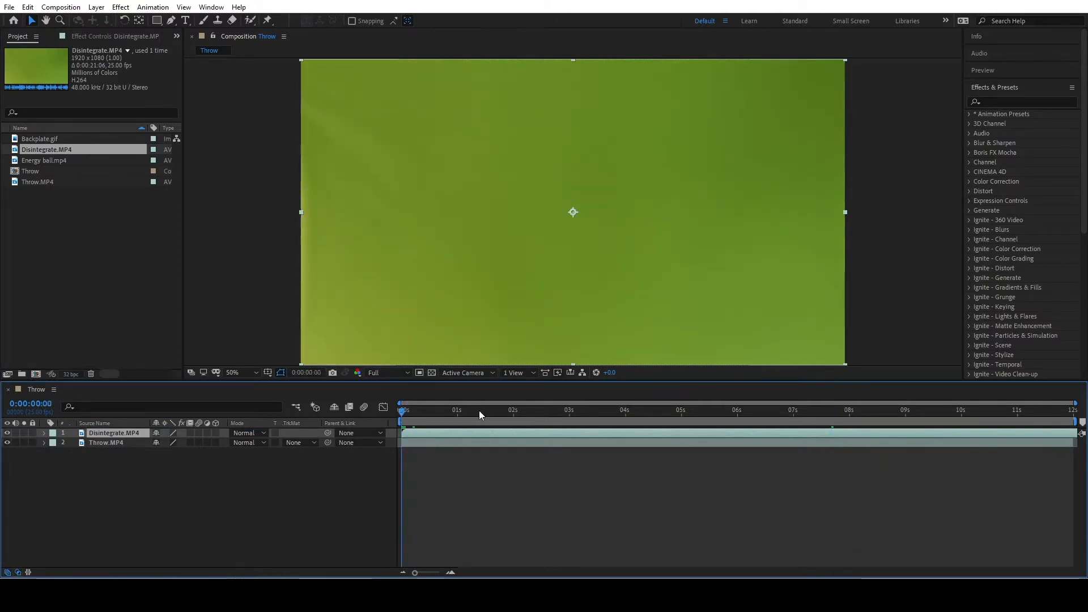
Step: Trim the start of Disintegrate.MP4 at 0:00:05:14 and shift the layer so its first visible frame starts at 0:00:00:00
drag(479, 410, 714, 418)
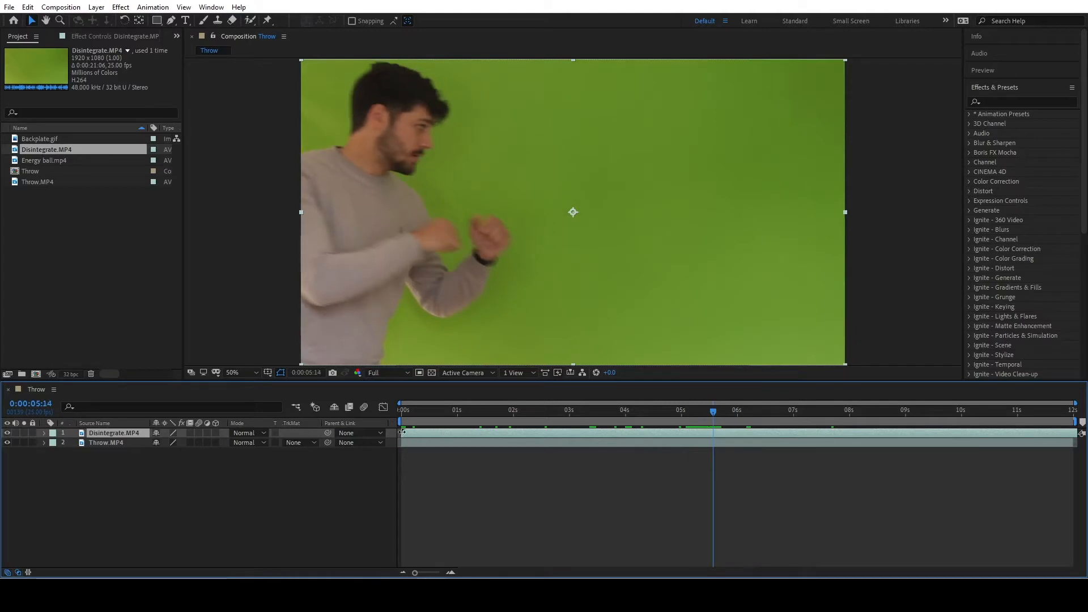
drag(402, 432, 428, 431)
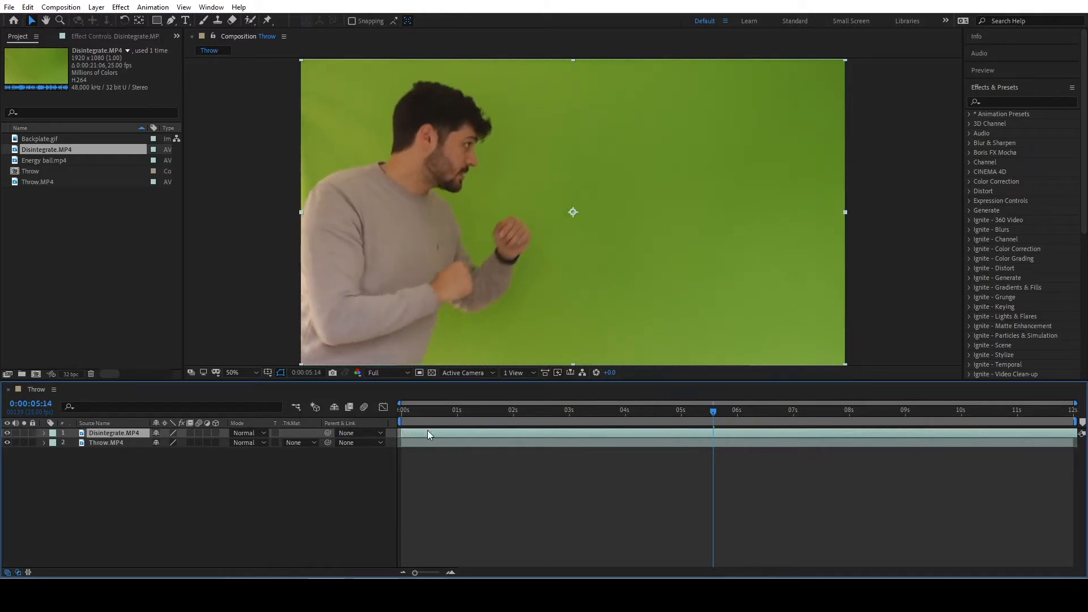
Step: Compare the Disintegrate and Throw poses at 0:00:08:00 by toggling the layers' visibility, ending with both layers shown
drag(668, 410, 849, 412)
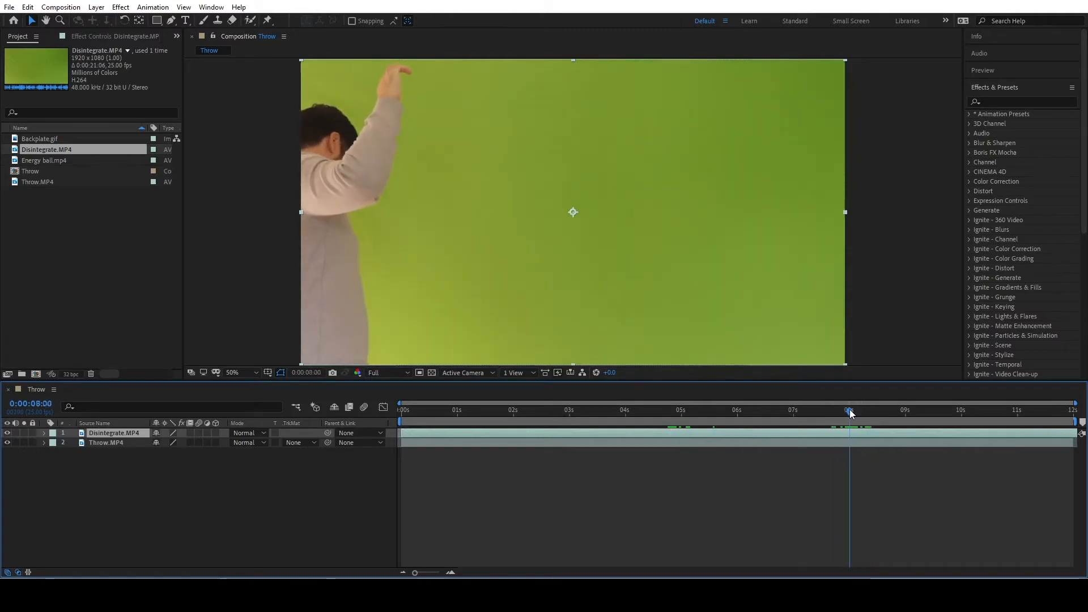
click(8, 443)
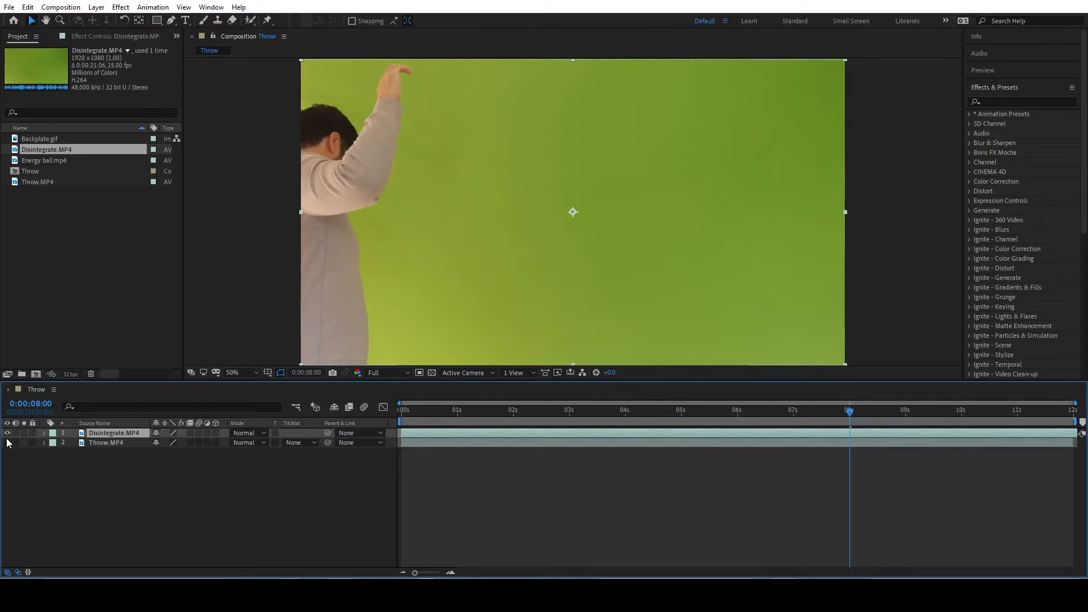
click(8, 443)
click(7, 433)
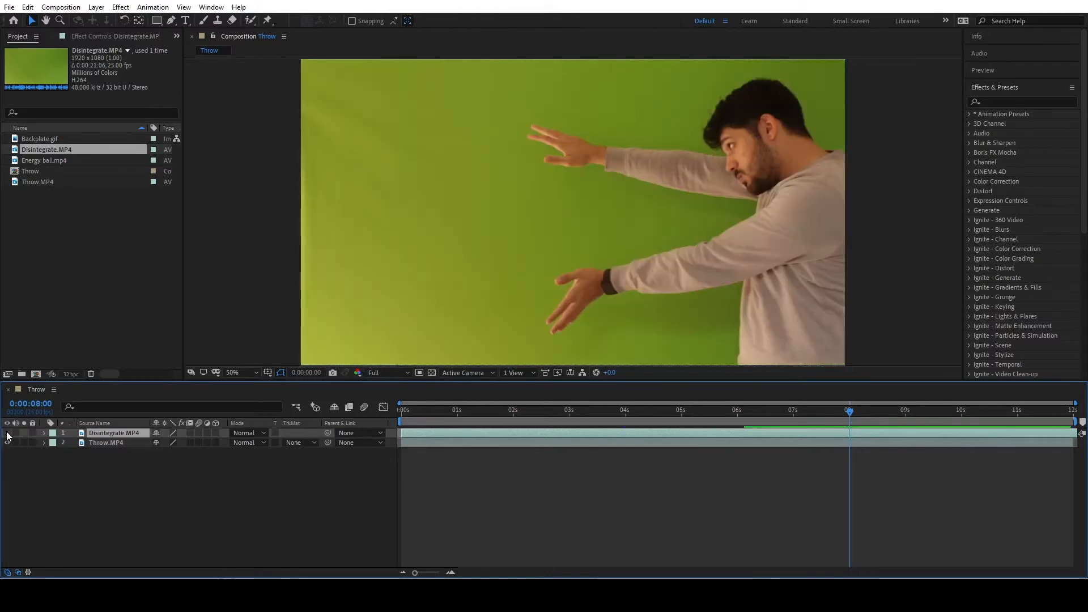
click(7, 433)
click(7, 433)
click(8, 433)
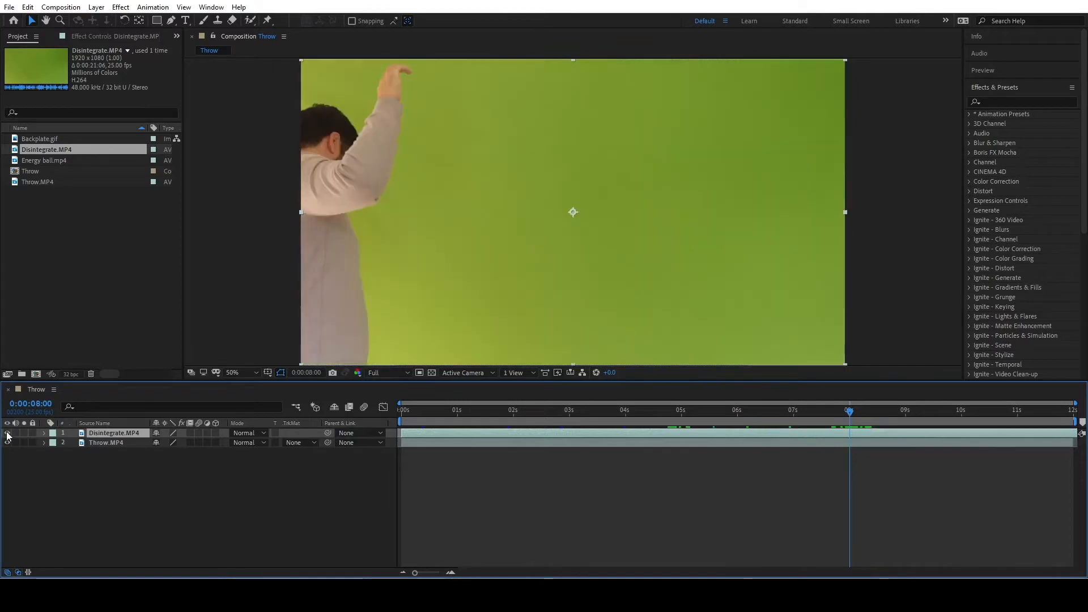
click(7, 433)
click(7, 433)
click(8, 433)
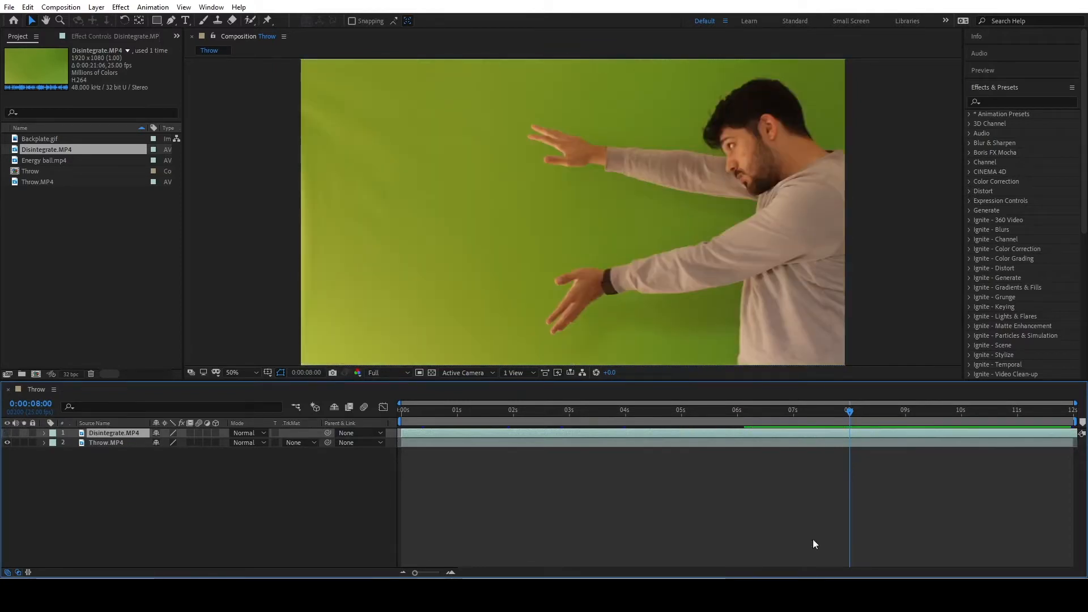
click(7, 433)
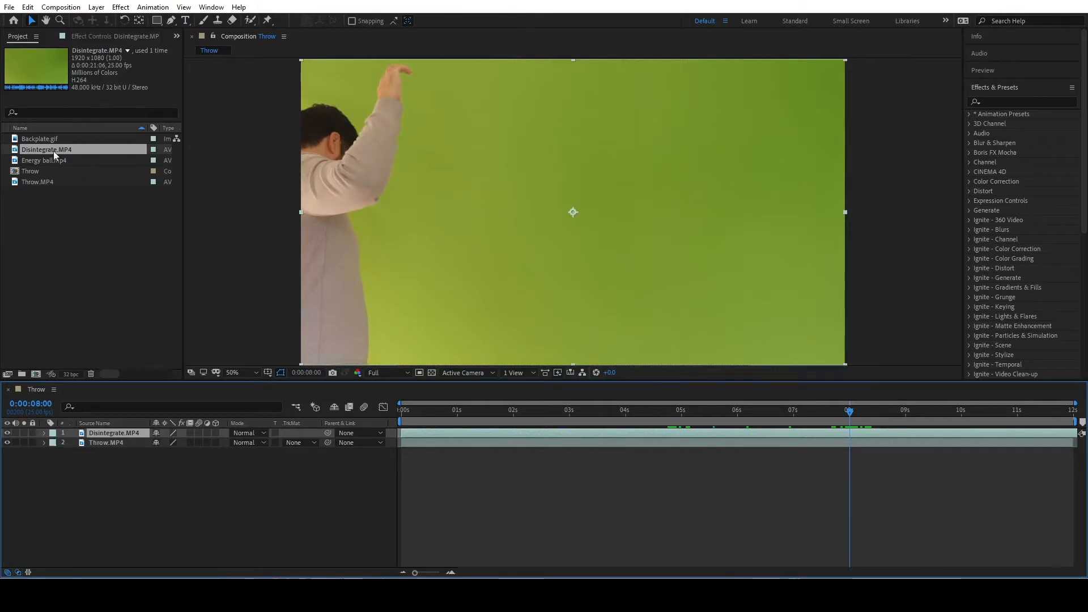
Step: Add Backplate.gif below Throw.MP4 in the timeline and hide both clip layers, with the playhead at the start
drag(40, 139, 79, 489)
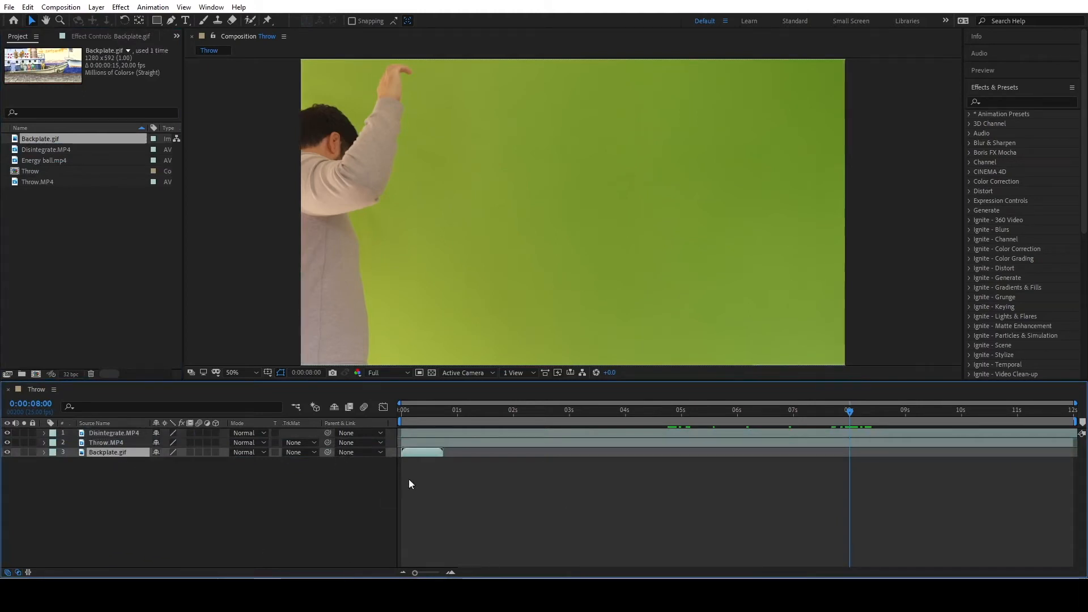
click(449, 412)
key(space)
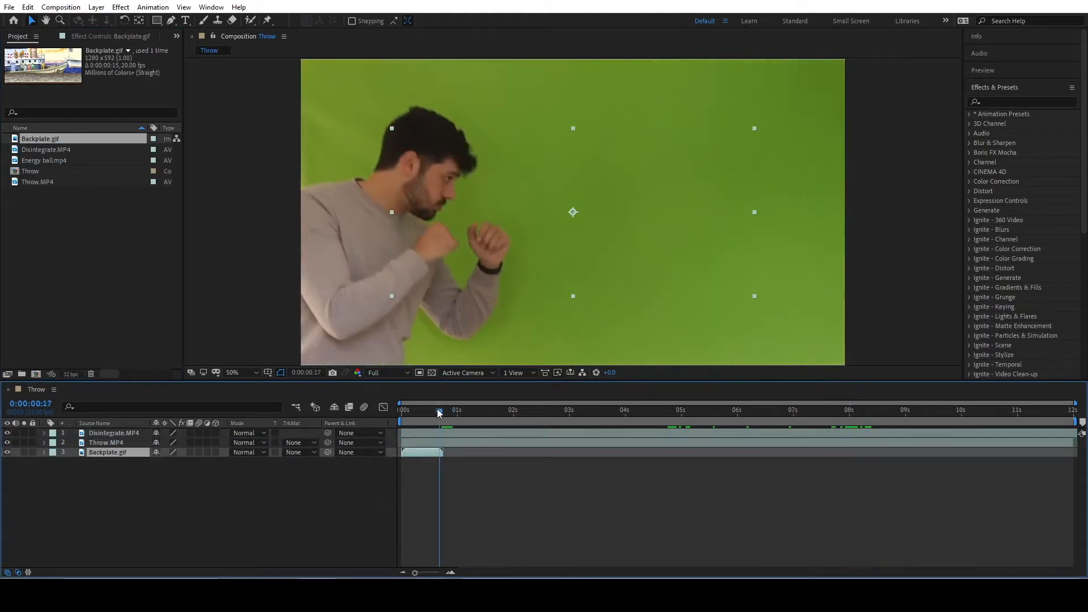
click(7, 442)
click(8, 443)
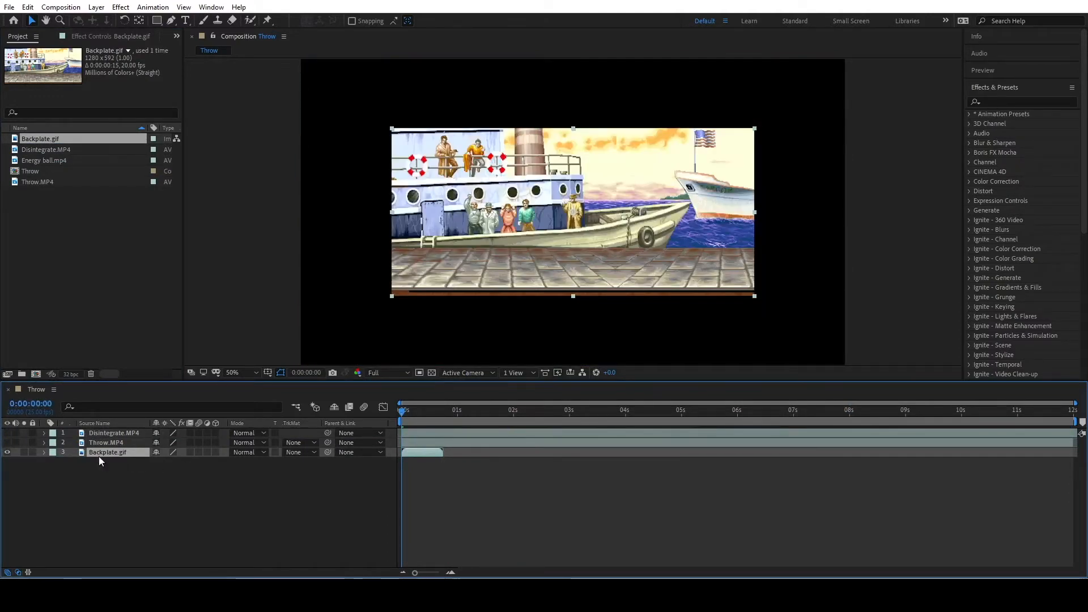
Step: Scale the Backplate.gif layer to 182% so that it fills the composition frame
key(s)
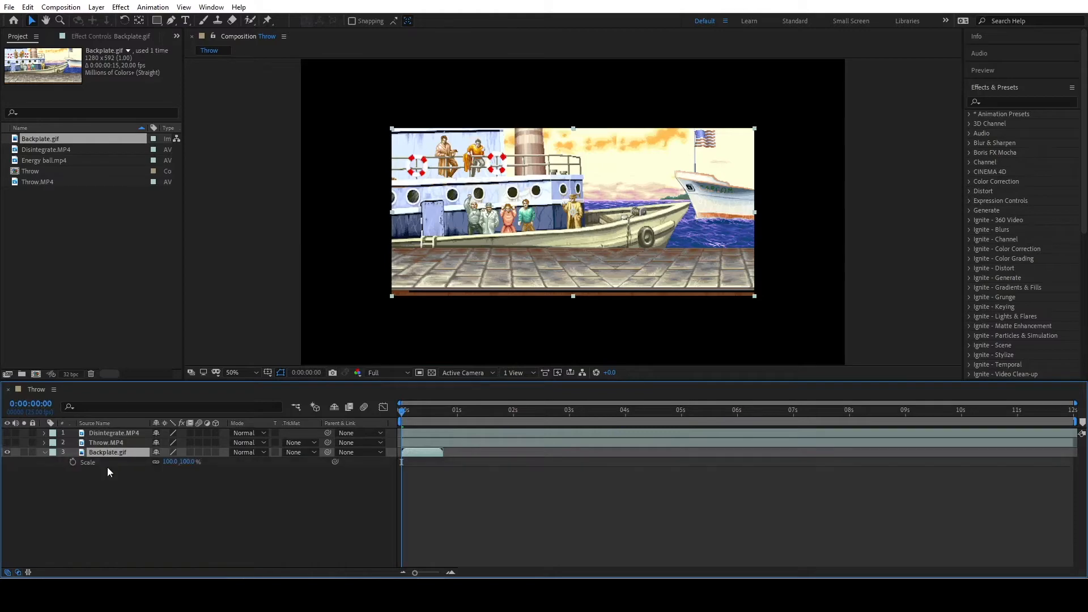
drag(169, 462, 220, 457)
key(comma)
key(period)
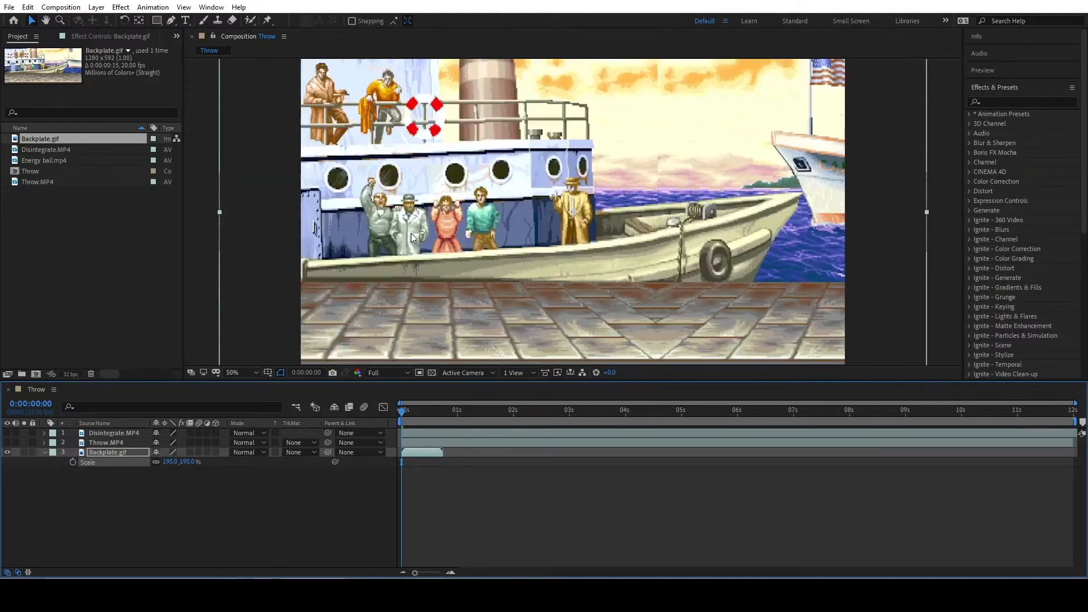
key(comma)
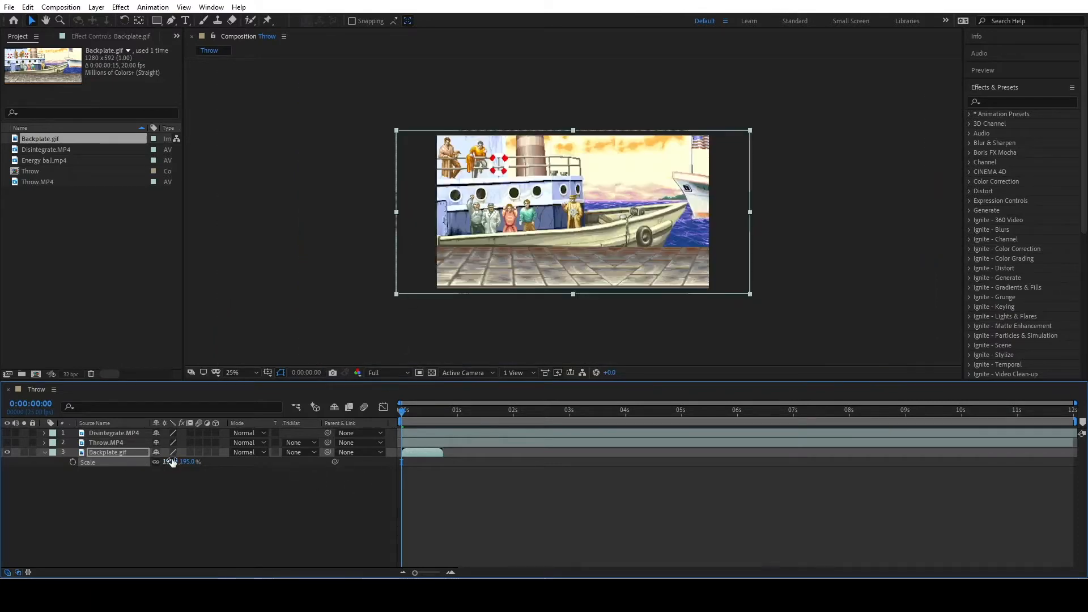
drag(170, 462, 162, 462)
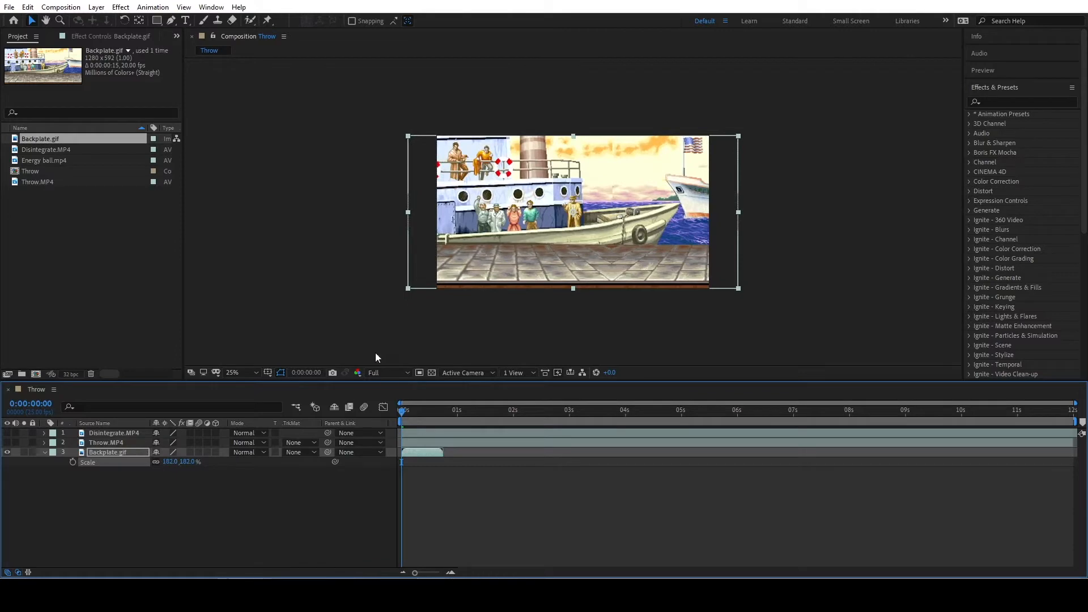
key(period)
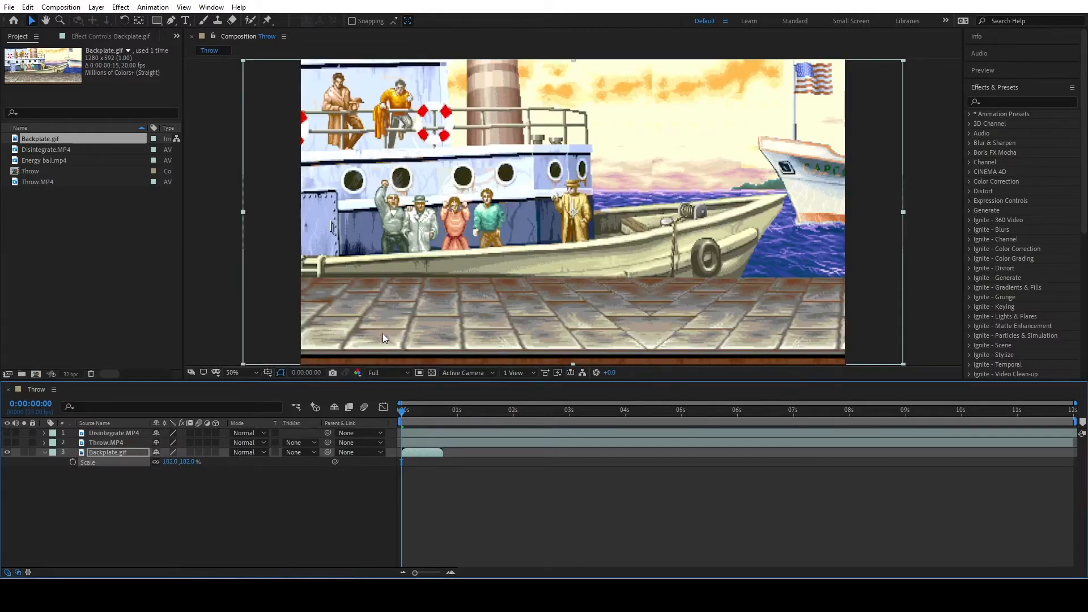
Step: Collapse the Backplate.gif properties, show Disintegrate.MP4 and Throw.MP4 again, and scrub the timeline before returning to the start
click(106, 435)
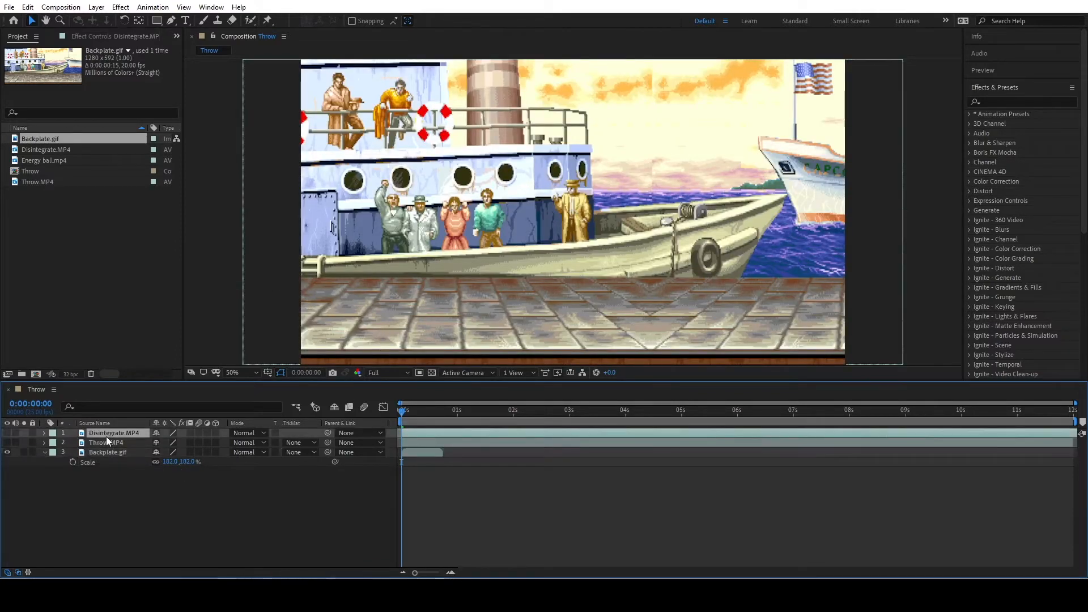
click(183, 538)
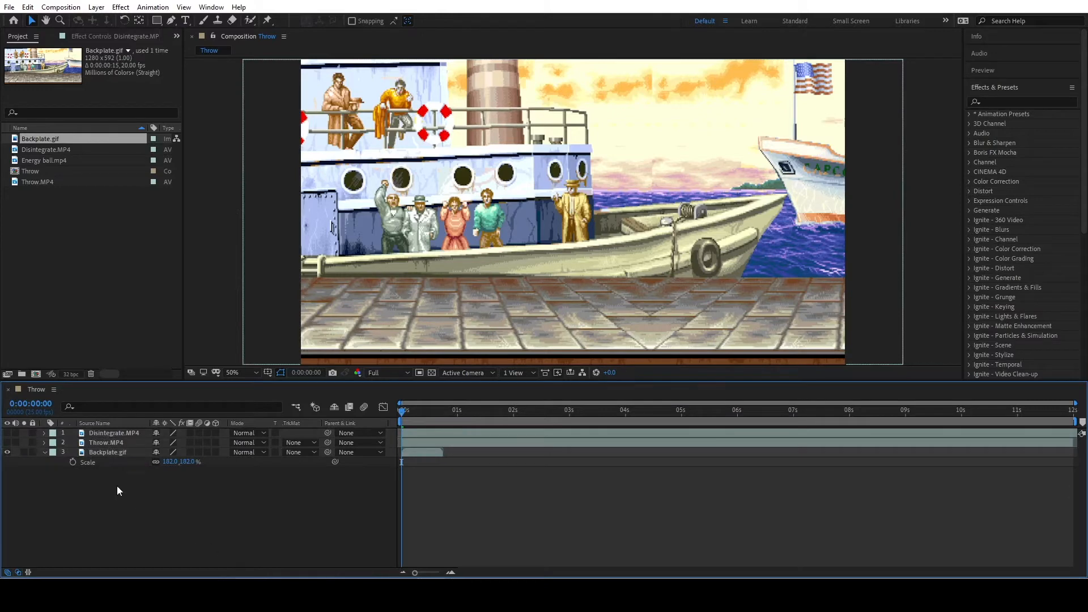
click(44, 452)
click(8, 443)
click(8, 433)
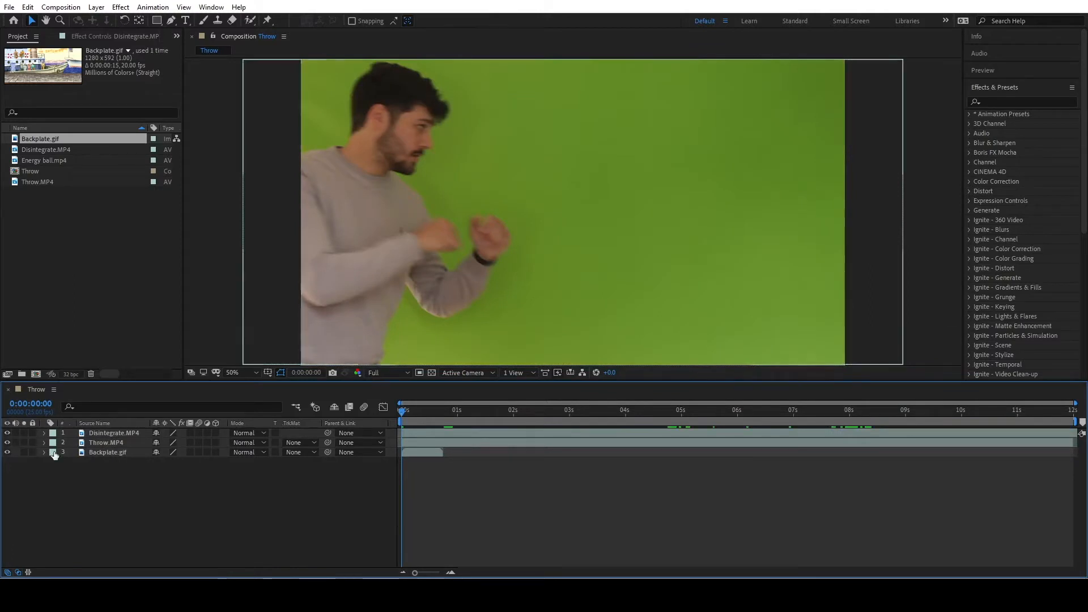
drag(433, 408, 843, 408)
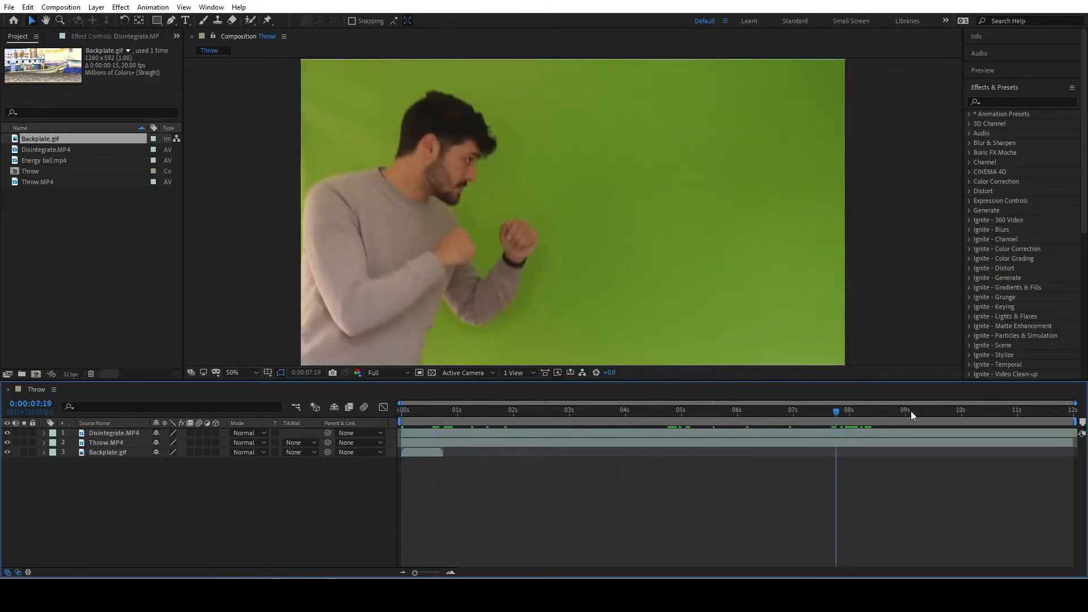
key(Home)
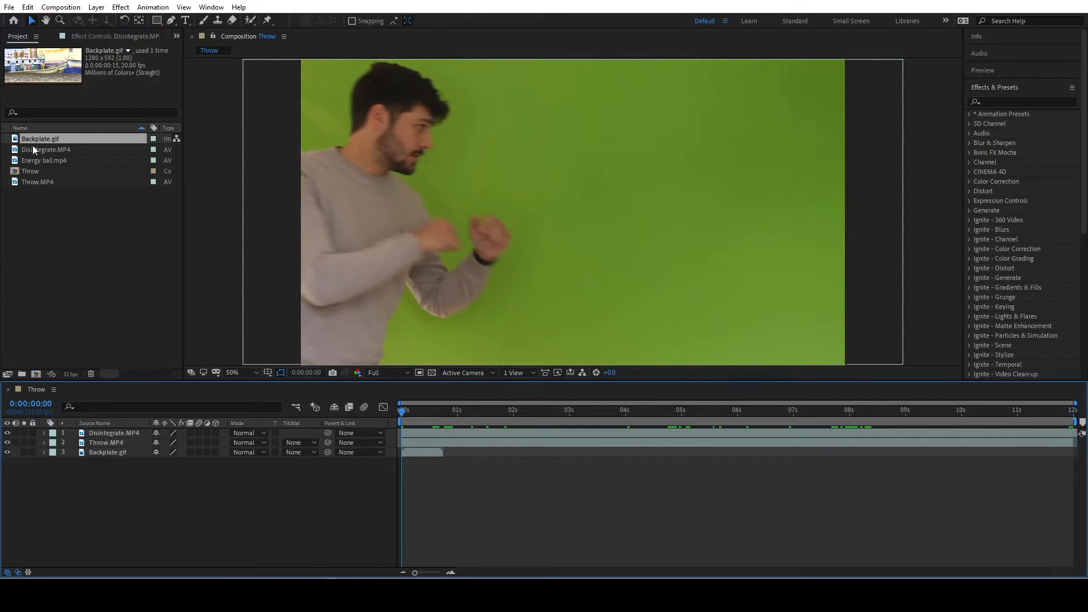
Step: Interpret the Backplate.gif footage so that it loops 16 times
right_click(46, 138)
click(11, 258)
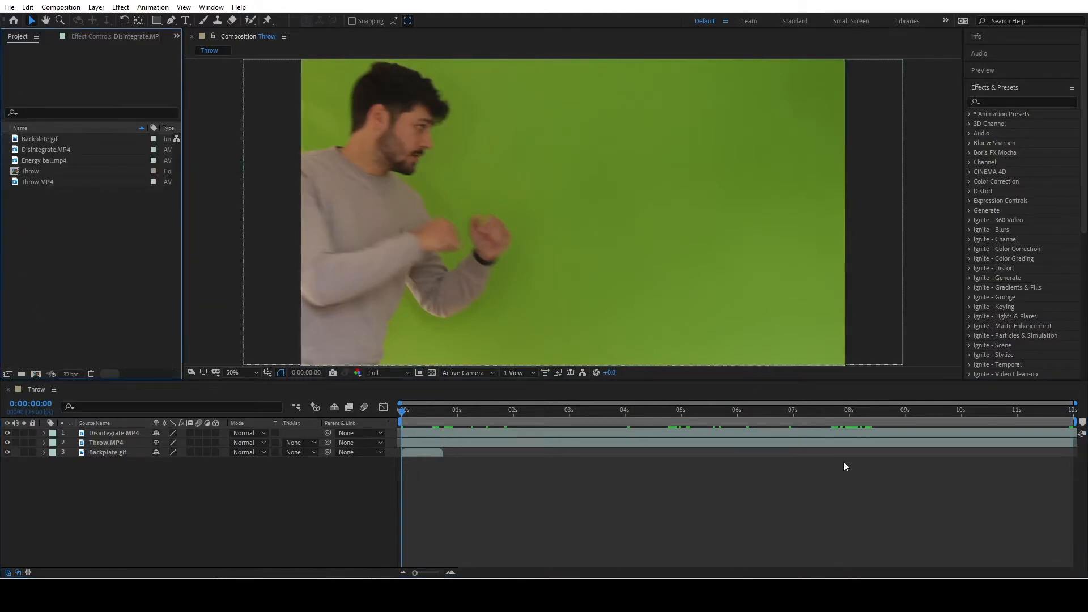
click(40, 136)
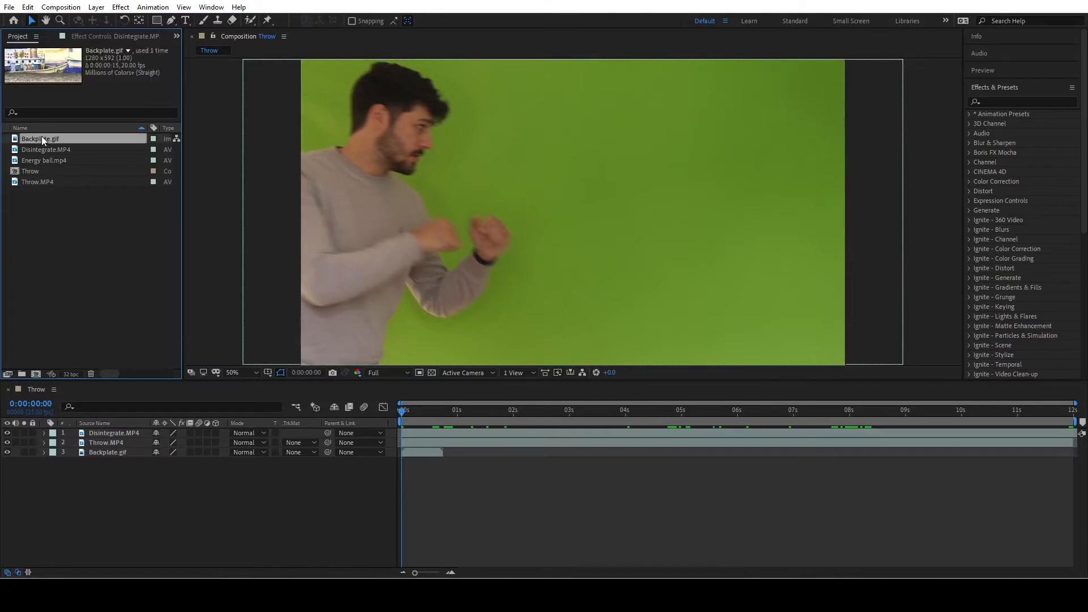
right_click(45, 135)
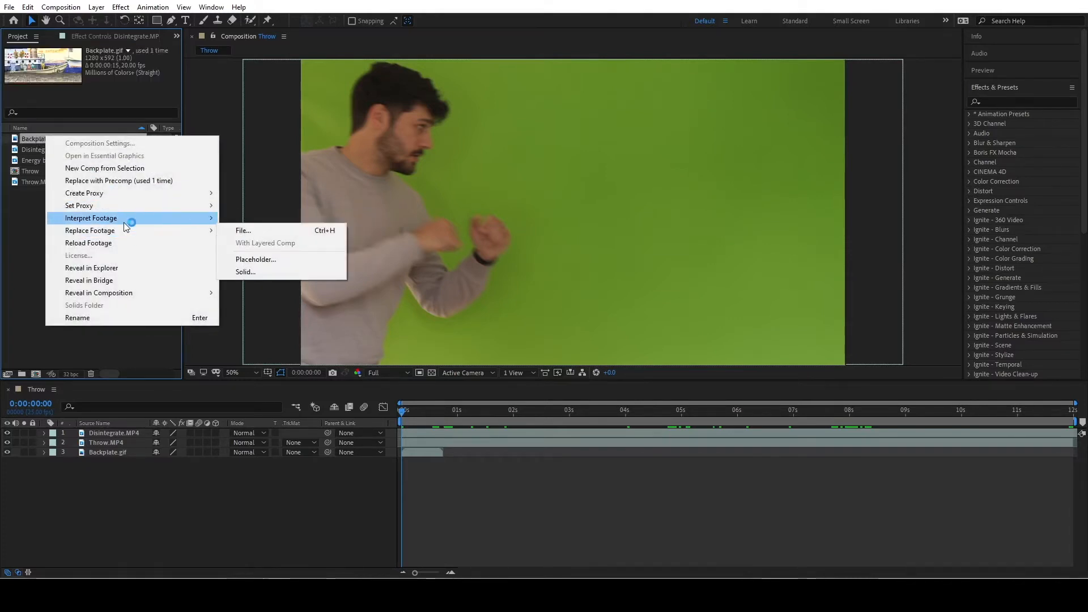
mouse_move(124, 222)
click(226, 221)
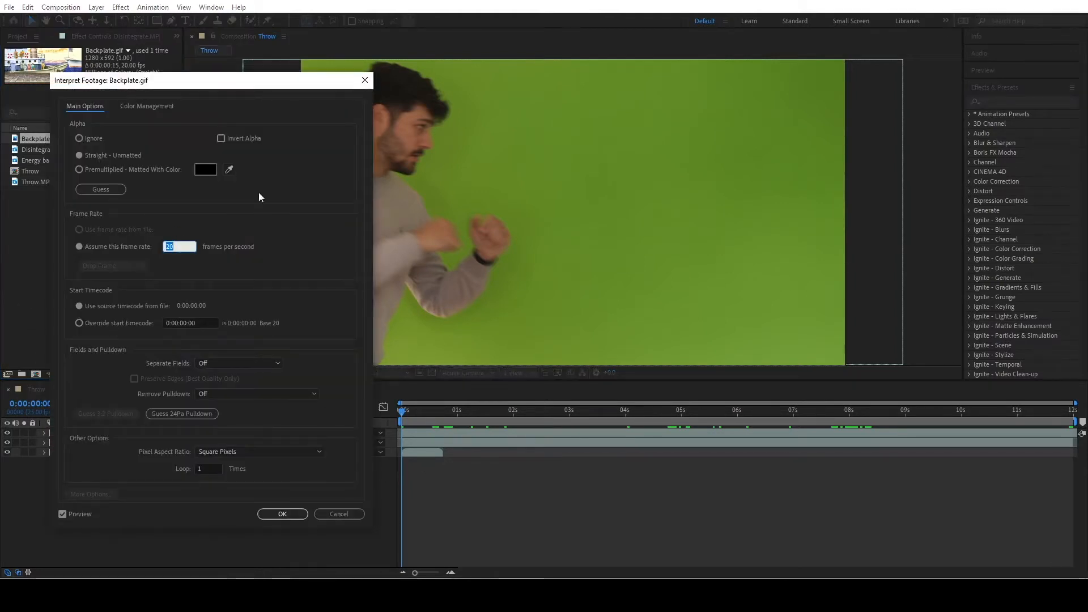
click(215, 468)
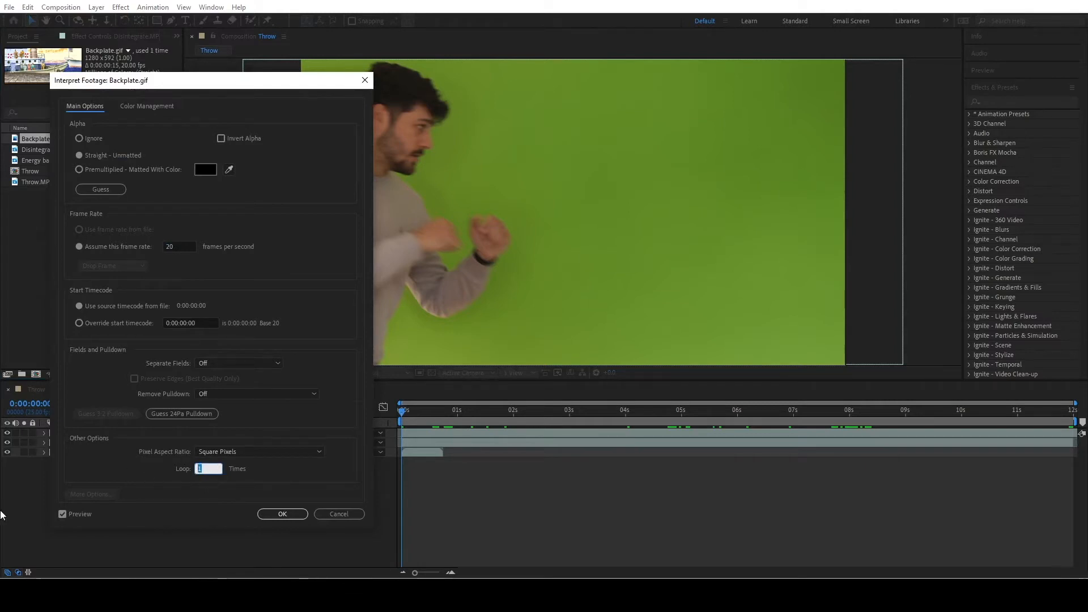
text(16)
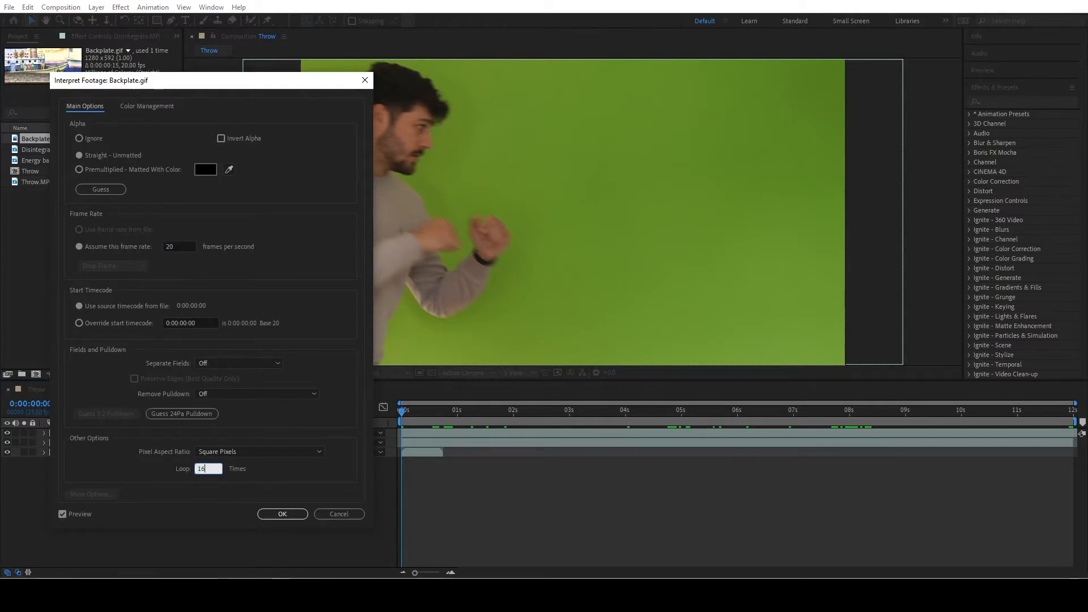
click(300, 513)
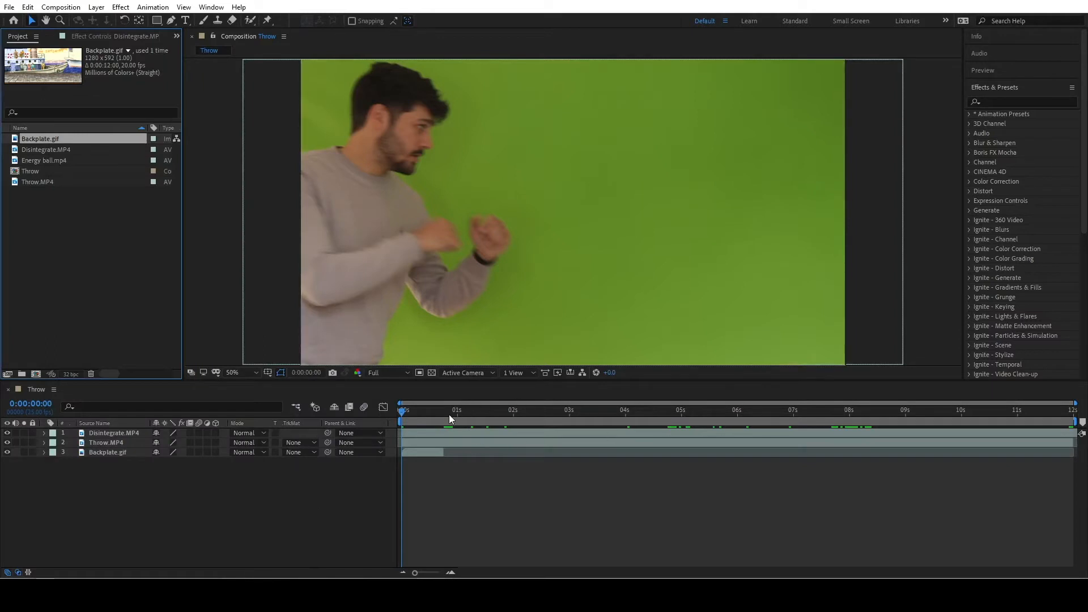
Step: Extend the Backplate.gif layer to the end of the 12-second composition and move the playhead to 0:00:11:24
drag(450, 415, 260, 410)
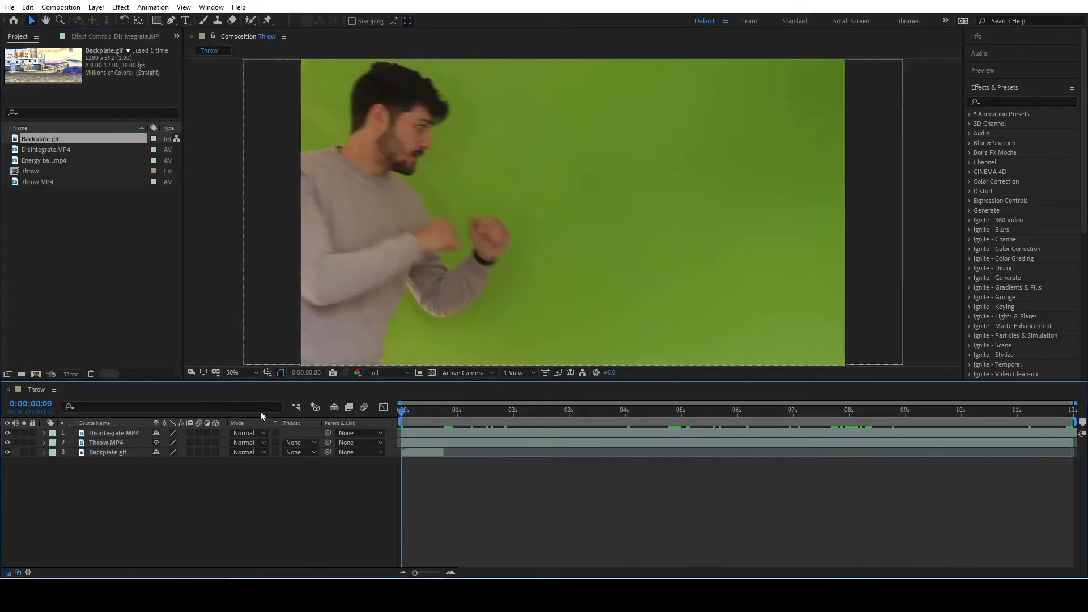
click(442, 453)
key(End)
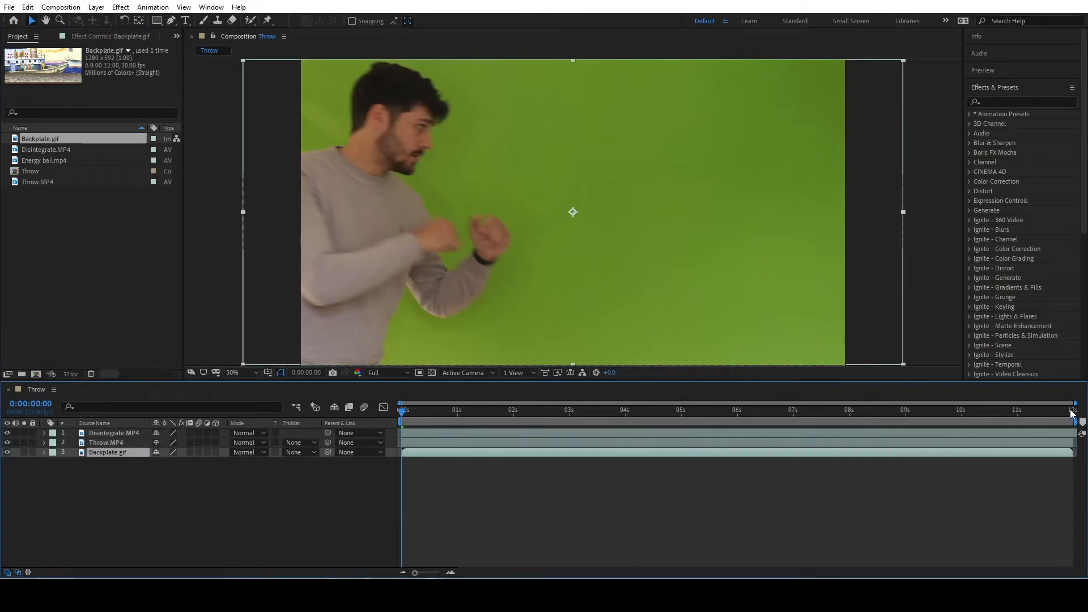
drag(415, 573, 292, 573)
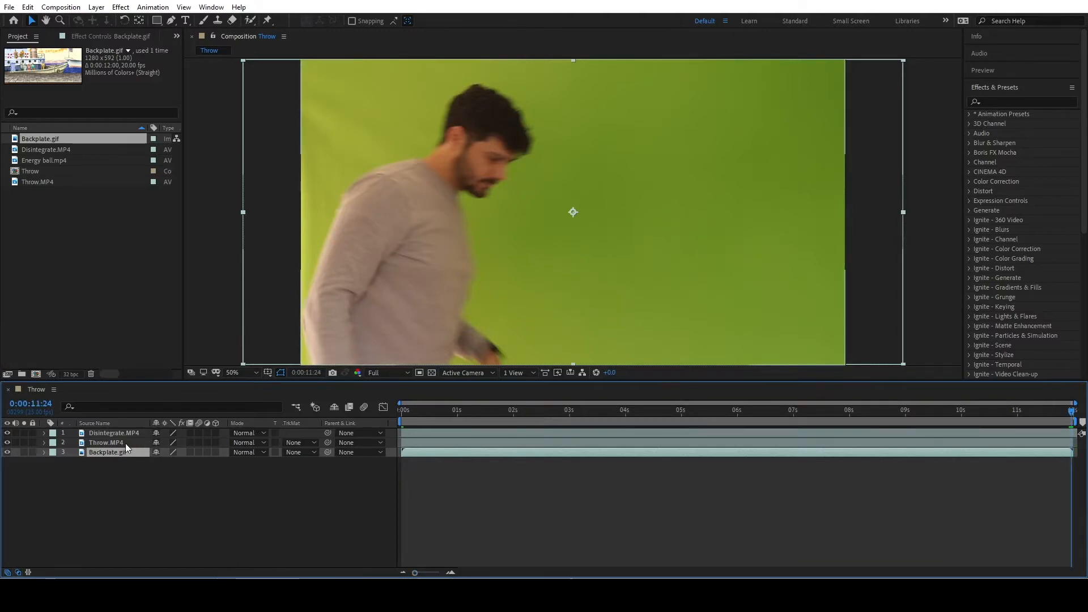
Step: Check the backplate by toggling layer visibility, ending with Disintegrate.MP4 hidden and Throw.MP4 and Backplate.gif shown
click(8, 442)
click(8, 453)
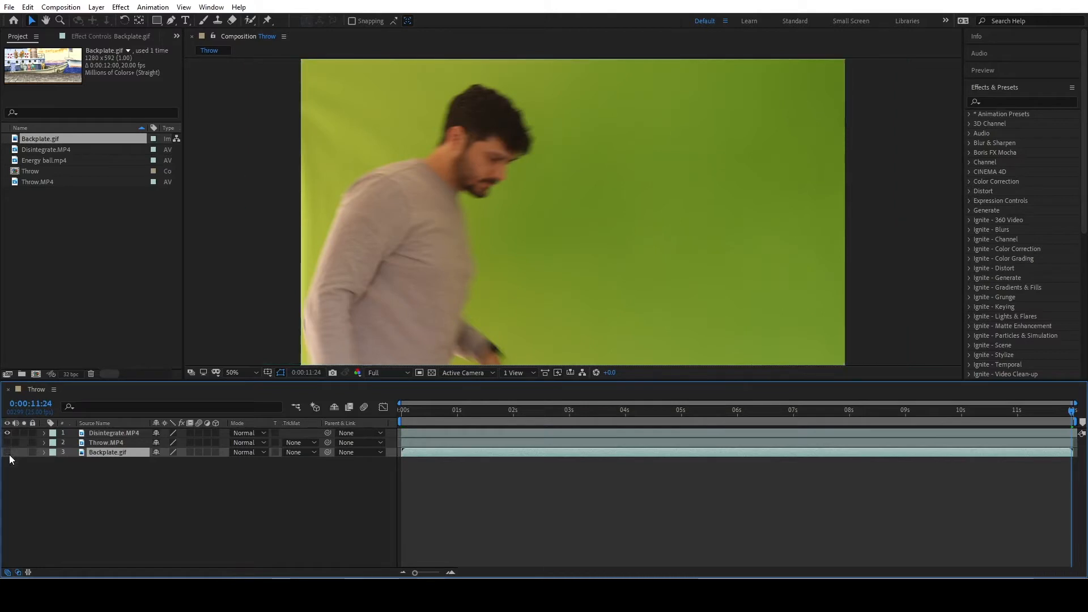
click(8, 452)
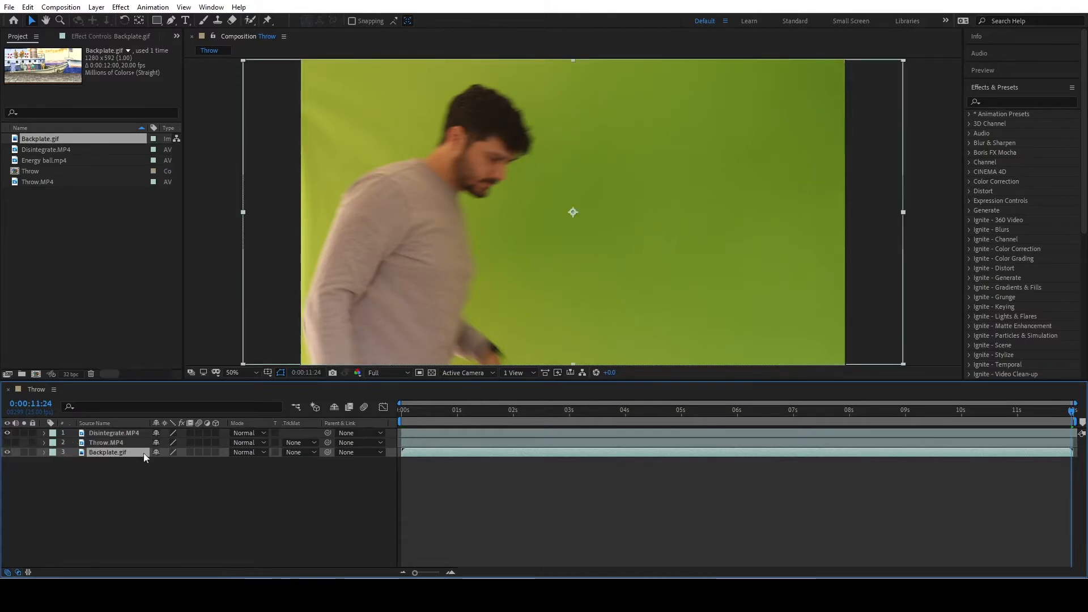
click(8, 433)
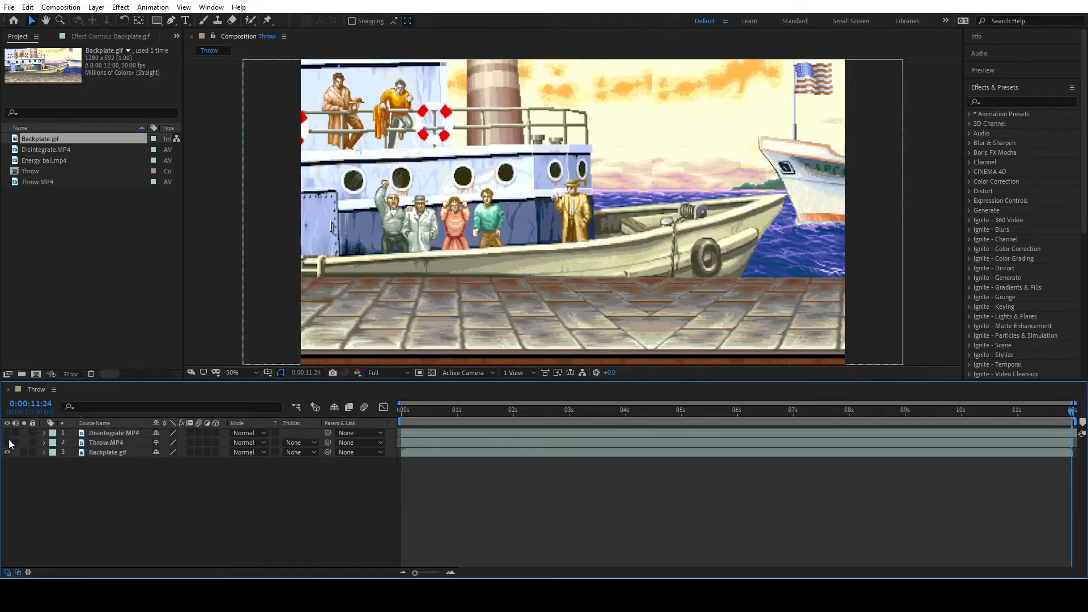
click(8, 443)
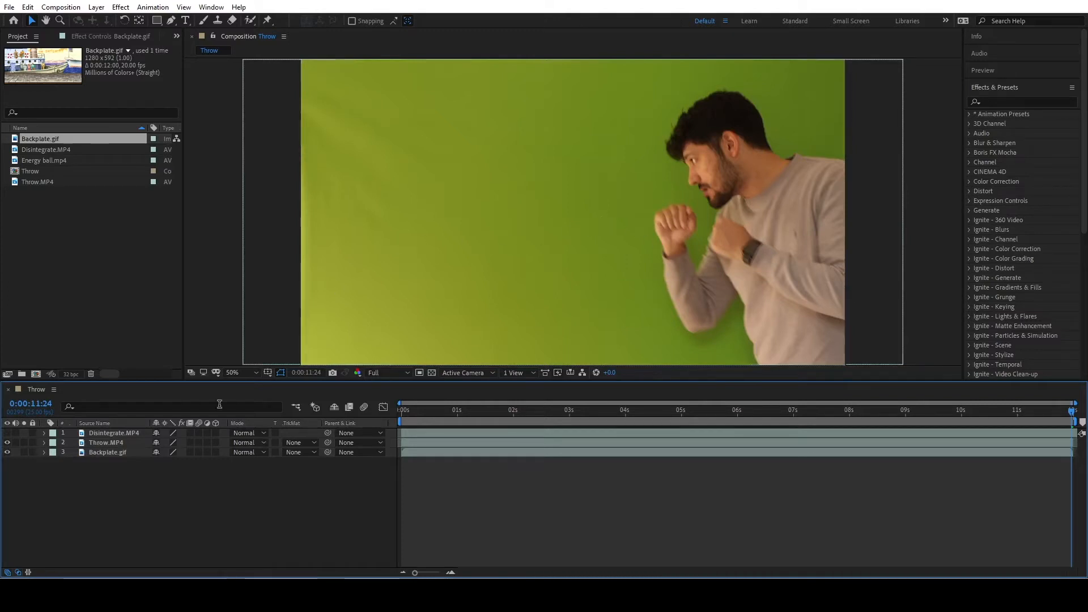
Step: Start a motion track on the Throw.MP4 layer and move the playhead to 0:00:05:01
click(113, 443)
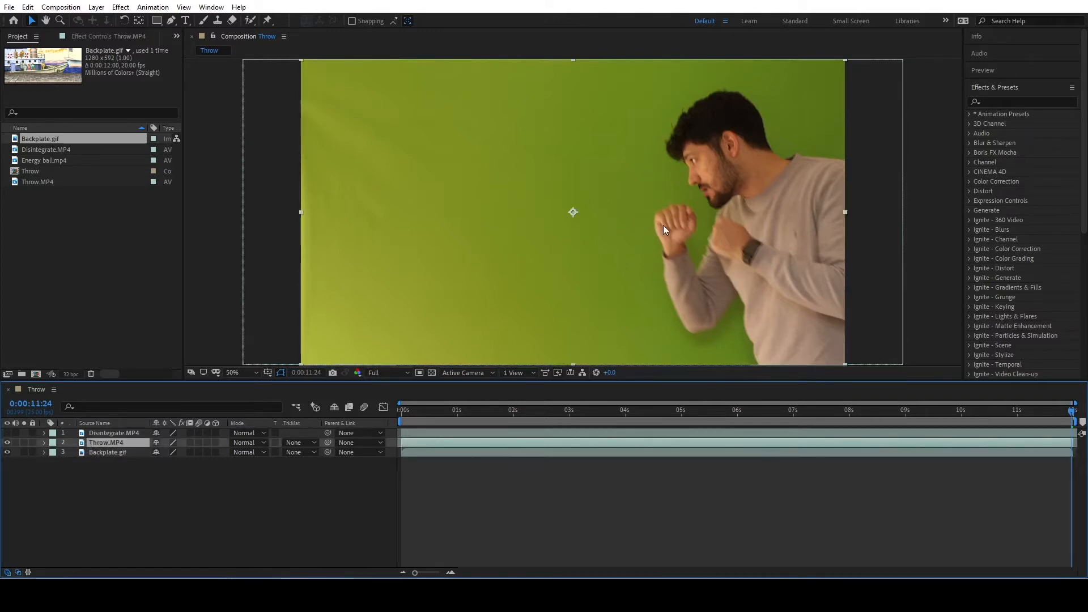
click(1003, 88)
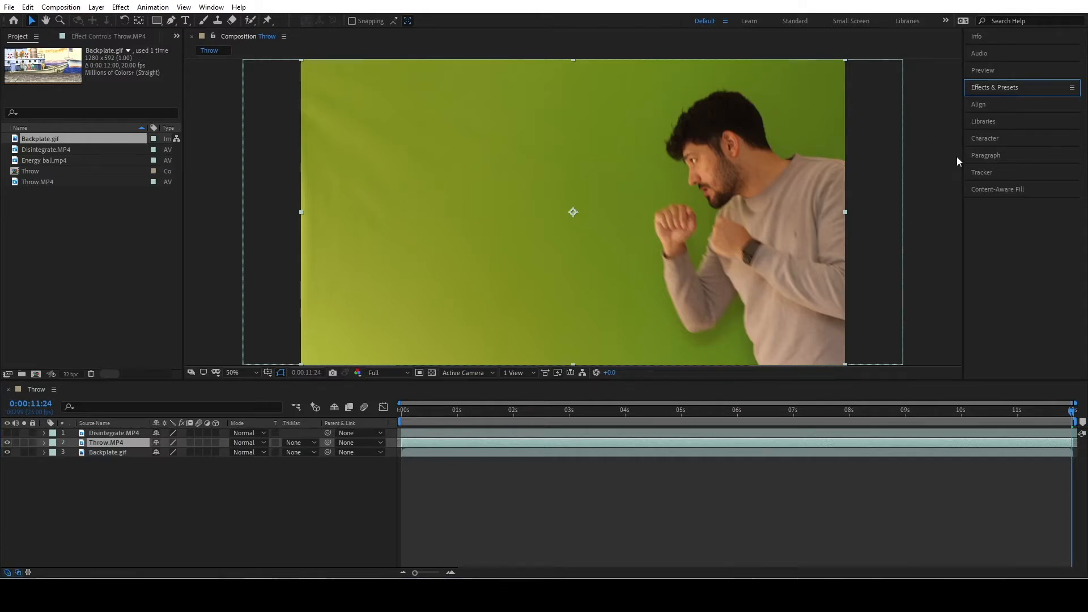
click(989, 173)
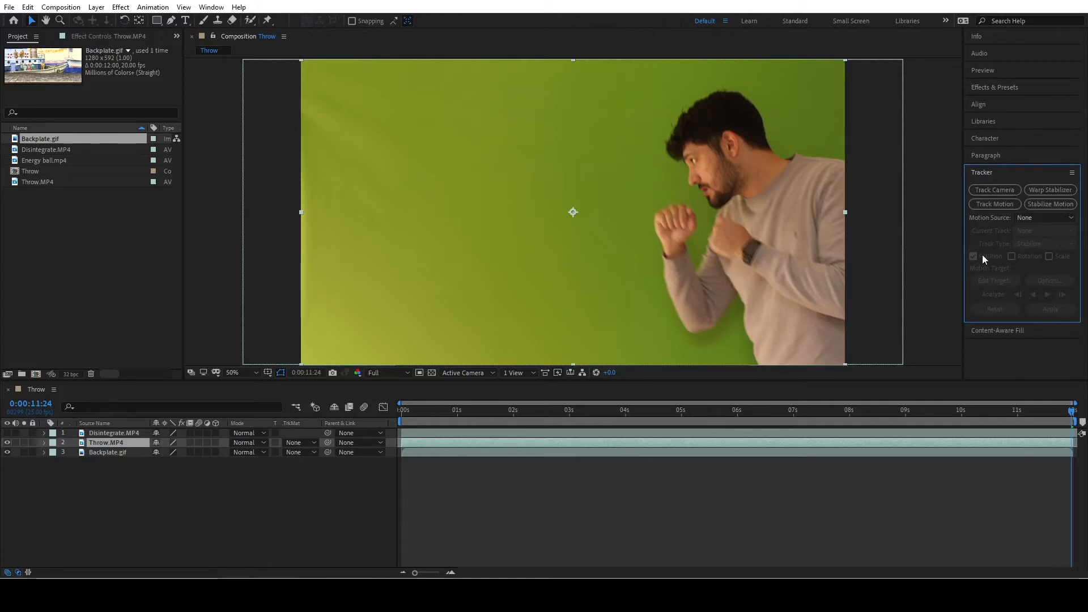
click(981, 204)
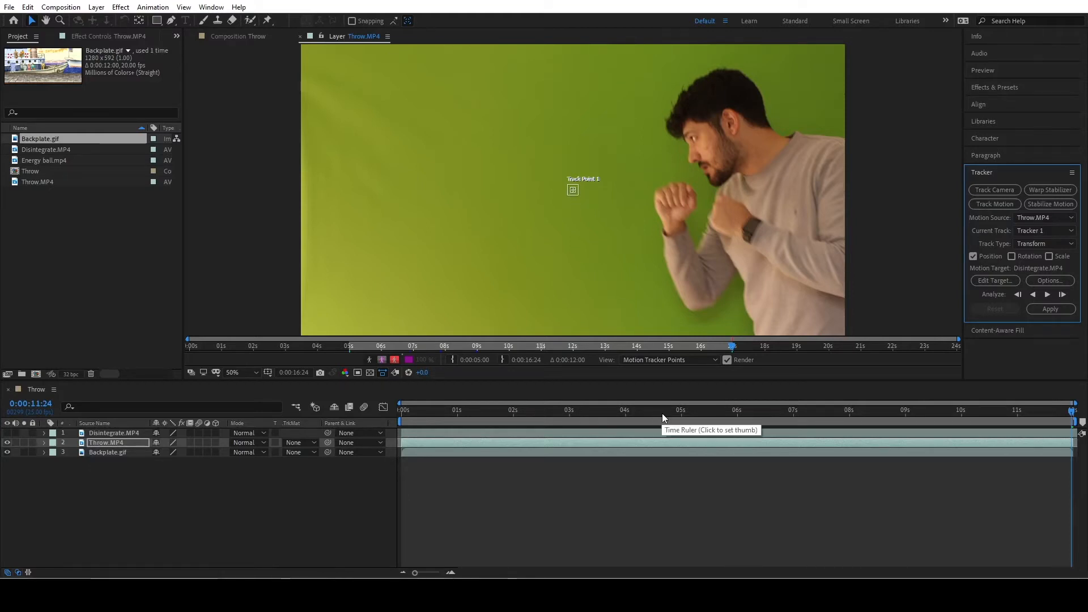
mouse_move(675, 412)
mouse_down()
mouse_move(660, 416)
mouse_move(684, 413)
mouse_up()
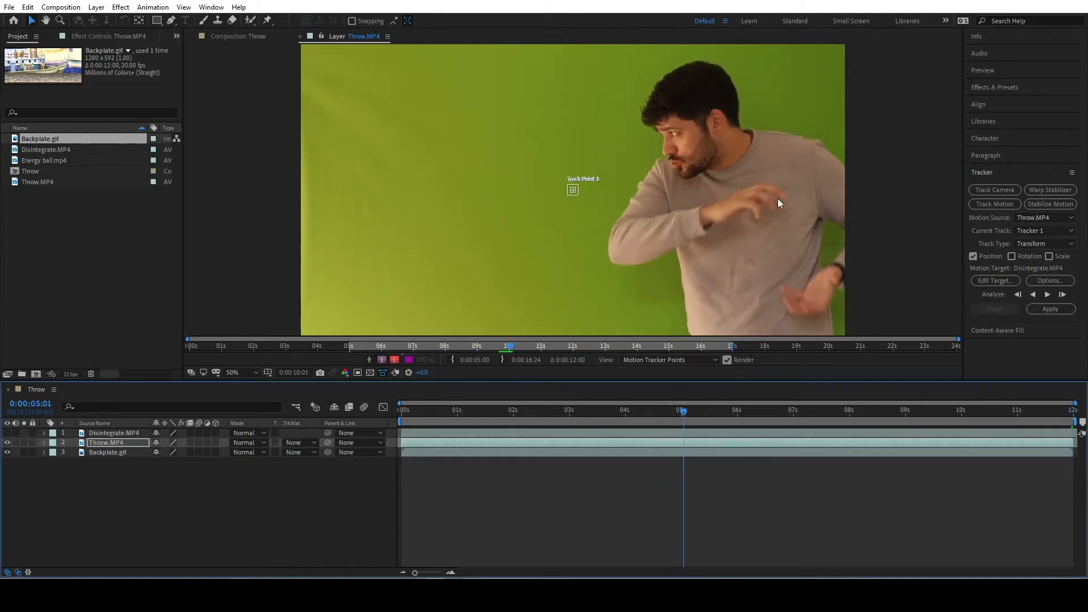
Step: Place Track Point 1 on the shirt just below the raised hand and analyze its motion forward to 0:00:06:16
click(570, 192)
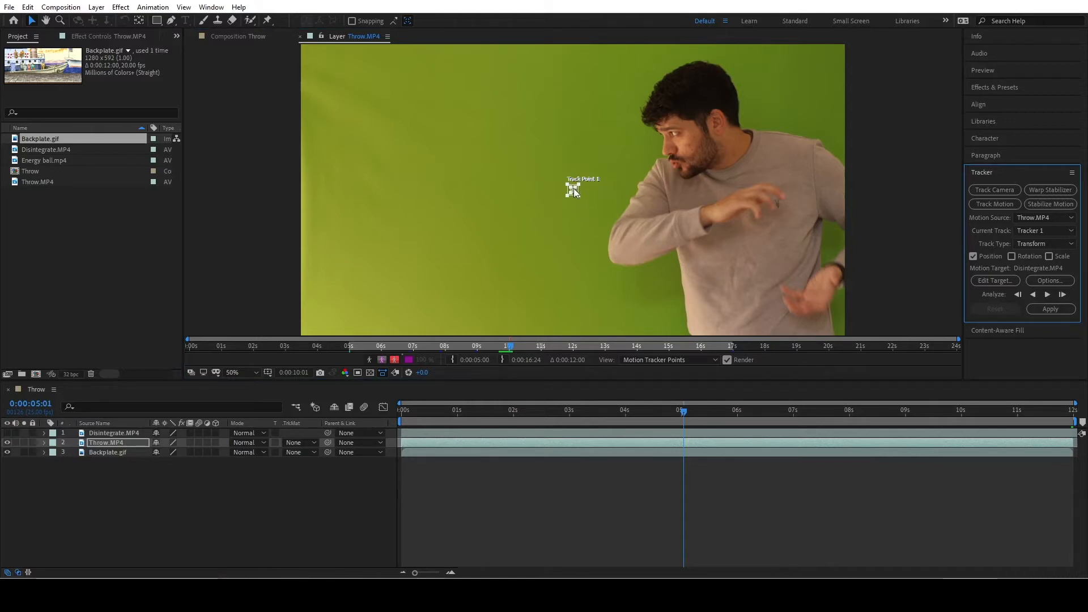
scroll(576, 187, up, 2)
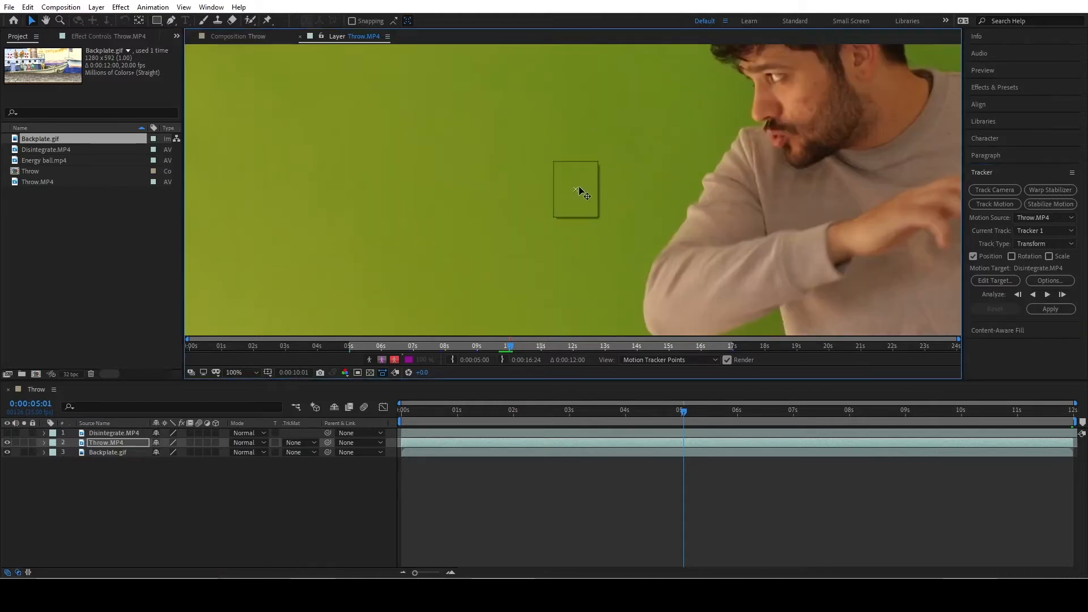
drag(576, 187, 956, 245)
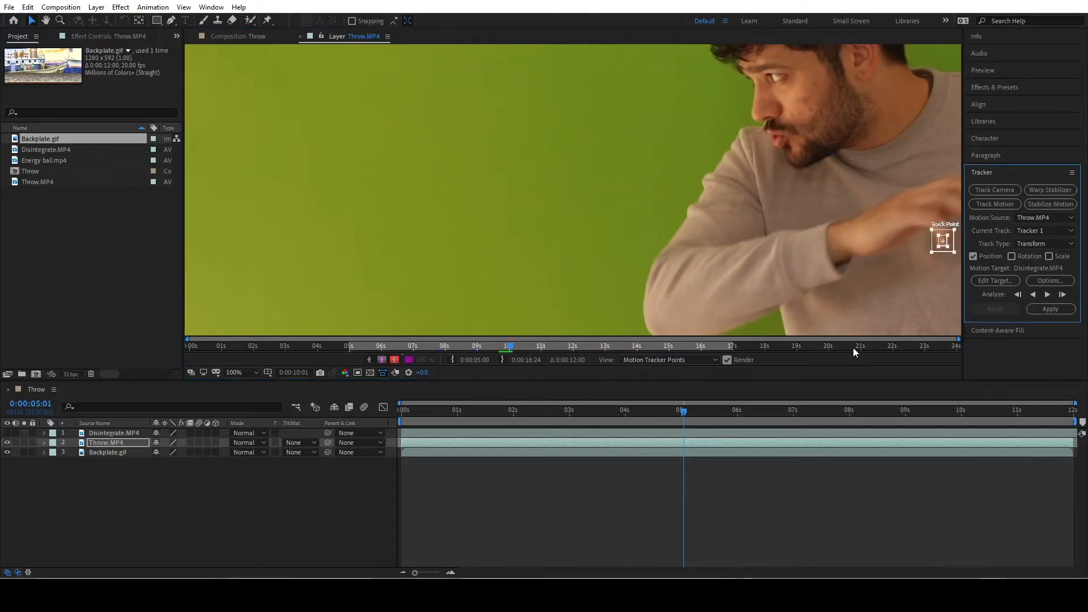
scroll(729, 252, down, 2)
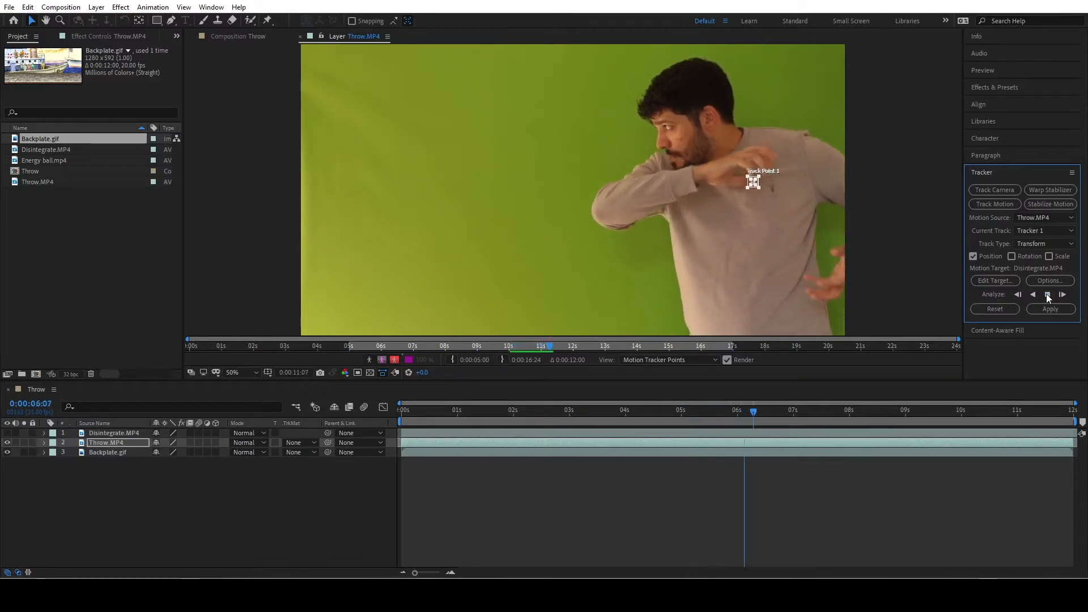
click(1048, 295)
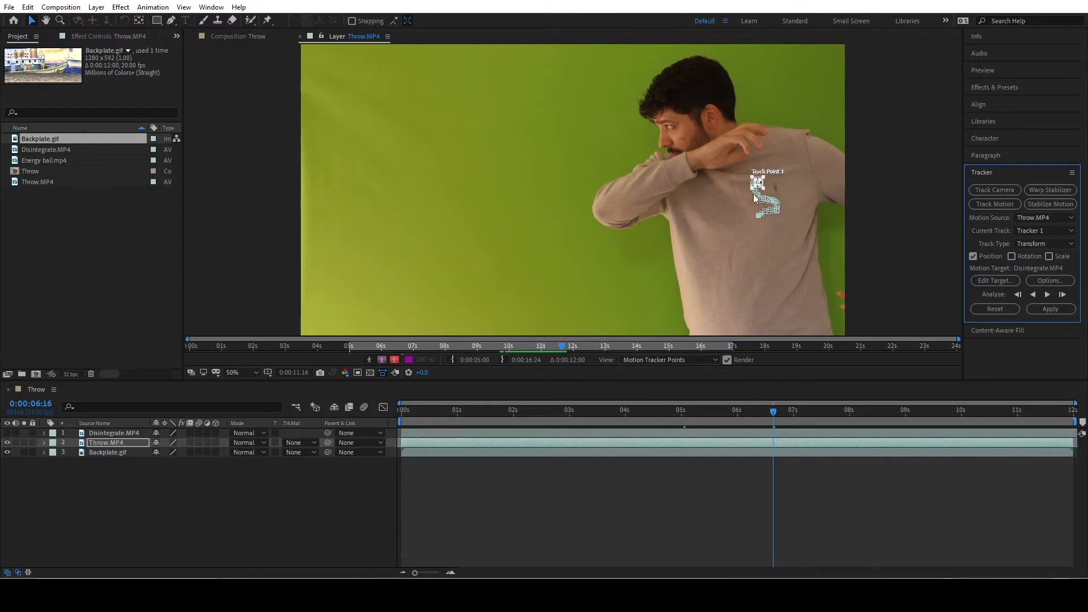
Step: Add a new null object to the Throw composition
right_click(150, 489)
click(87, 461)
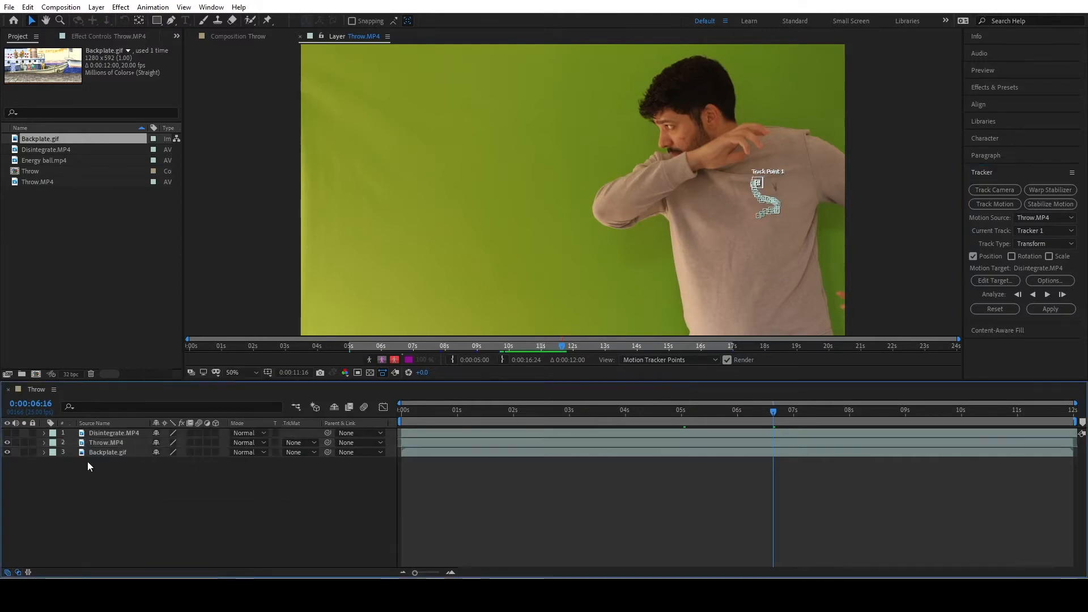
right_click(145, 522)
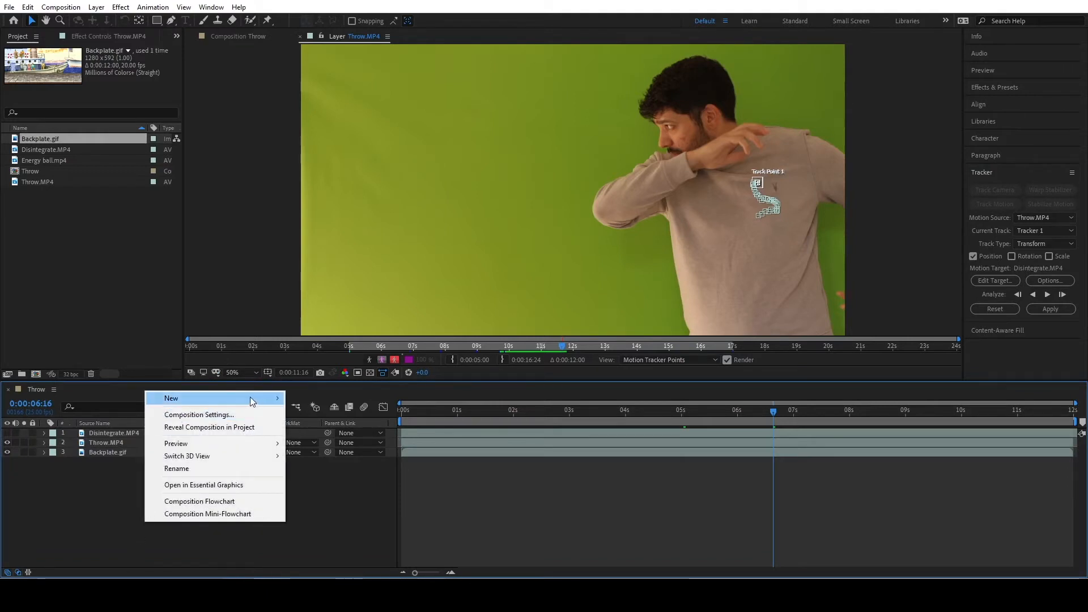
mouse_move(250, 397)
click(359, 468)
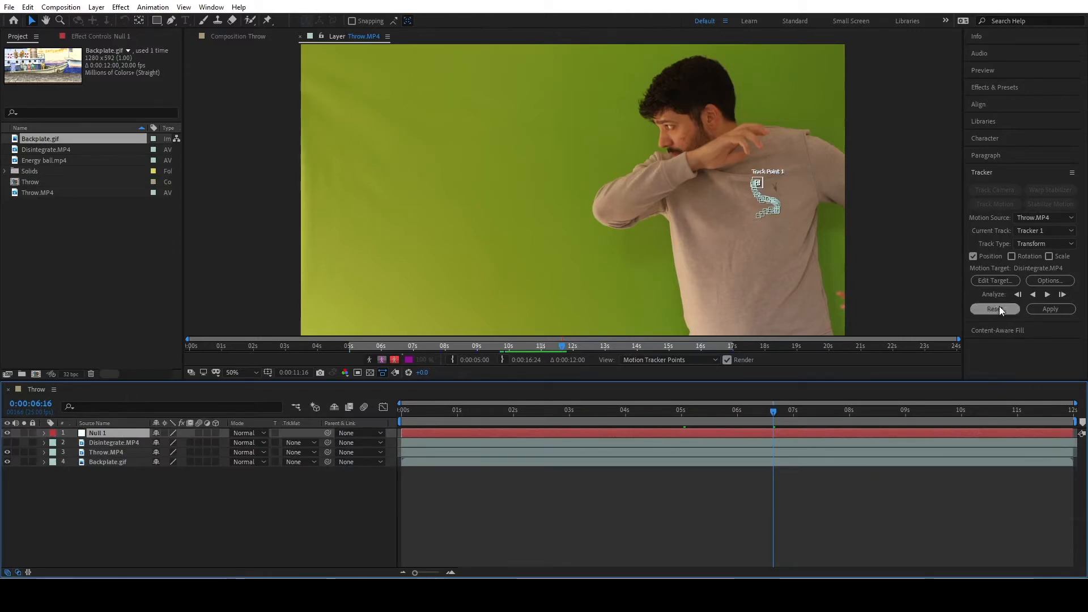
Step: Set the tracker's motion target to Null 1 and apply the tracking data in X and Y
click(1003, 281)
click(560, 273)
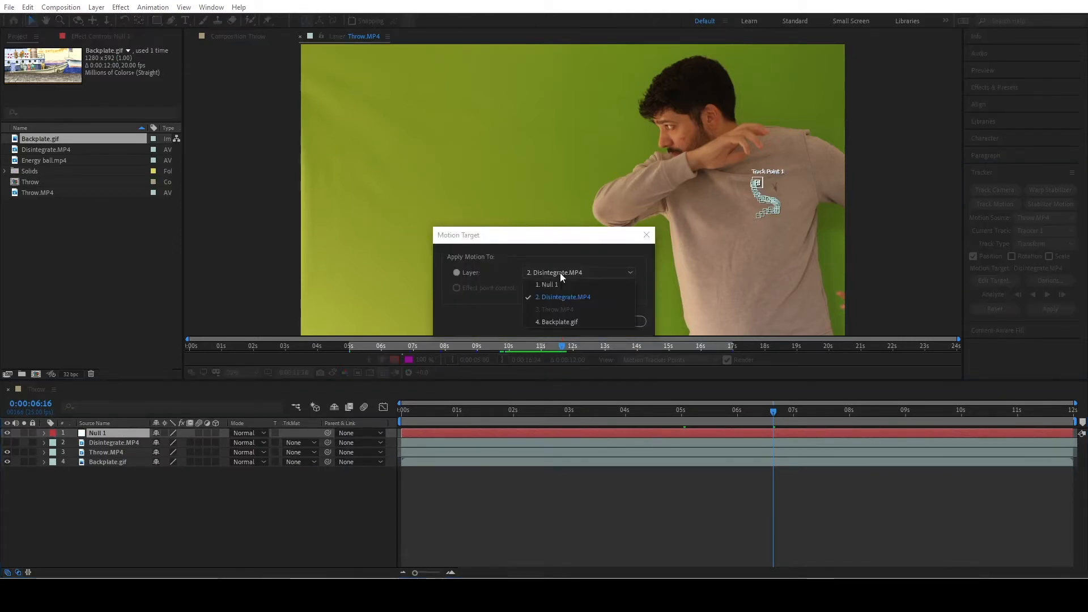
click(561, 284)
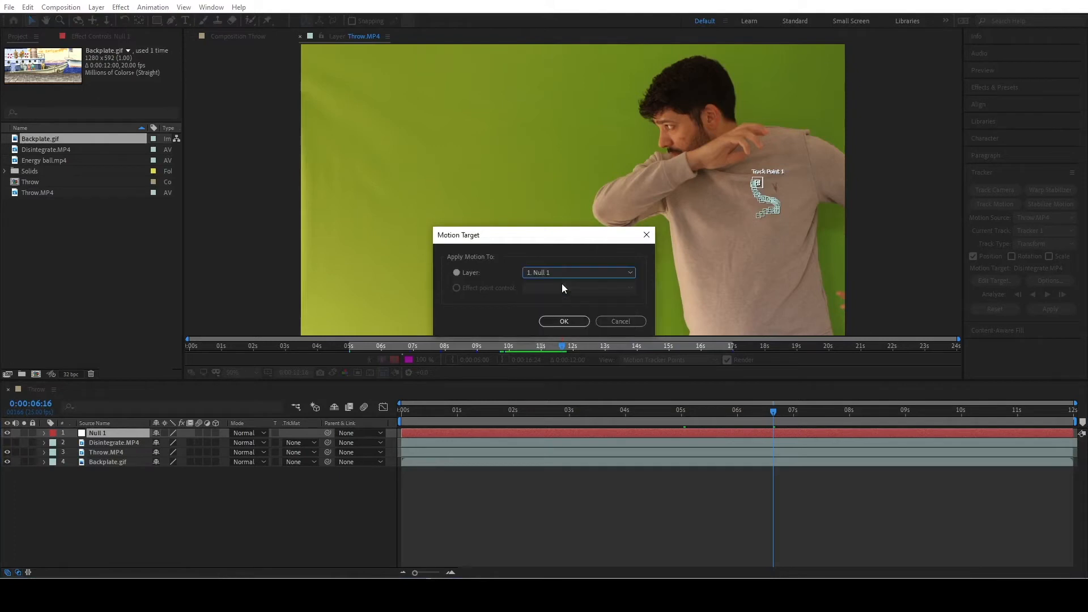
click(563, 321)
click(1045, 310)
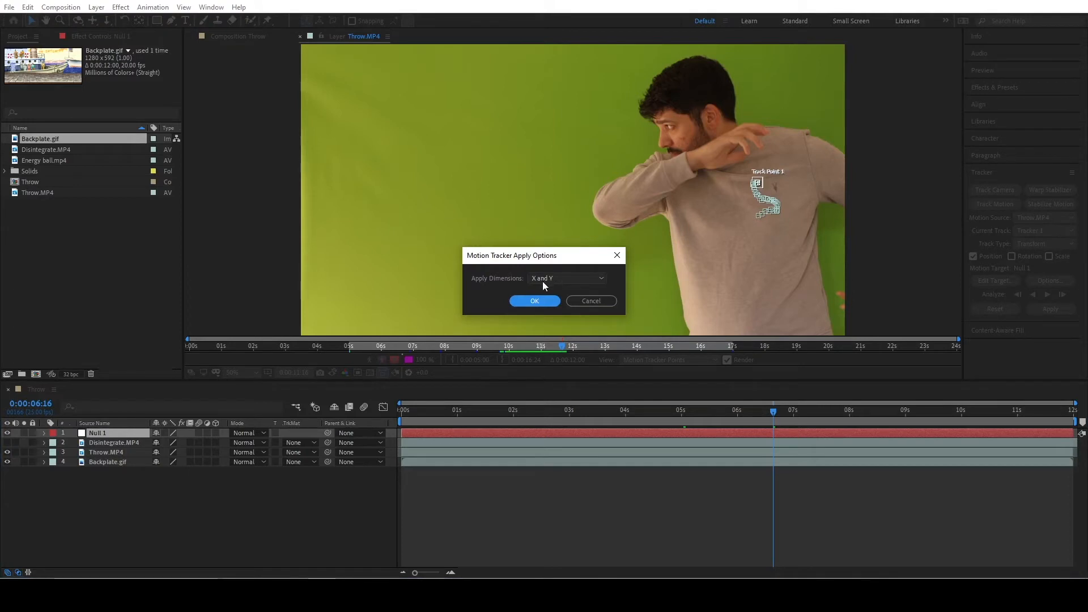
click(543, 300)
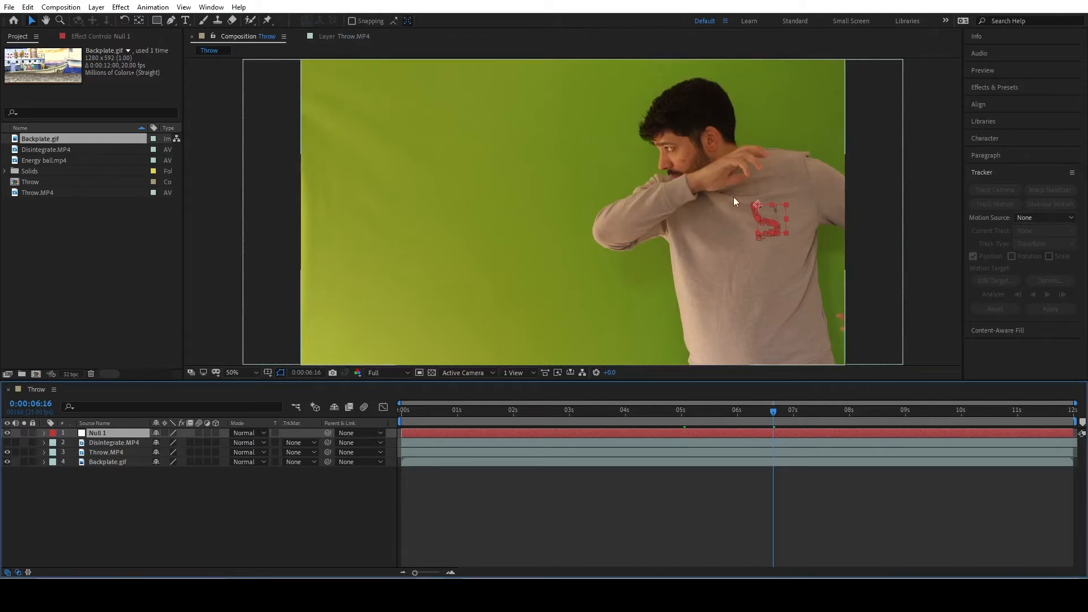
Step: Scrub up to 0:00:07:04 to check the null's tracked motion, ending at the composition start
click(730, 410)
drag(729, 412, 801, 408)
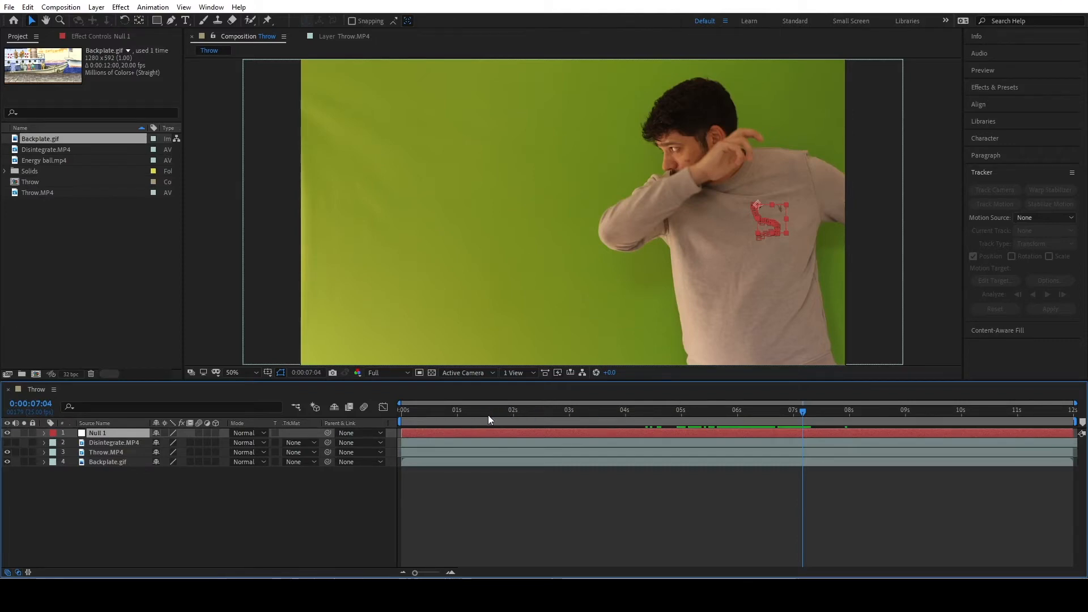
key(Home)
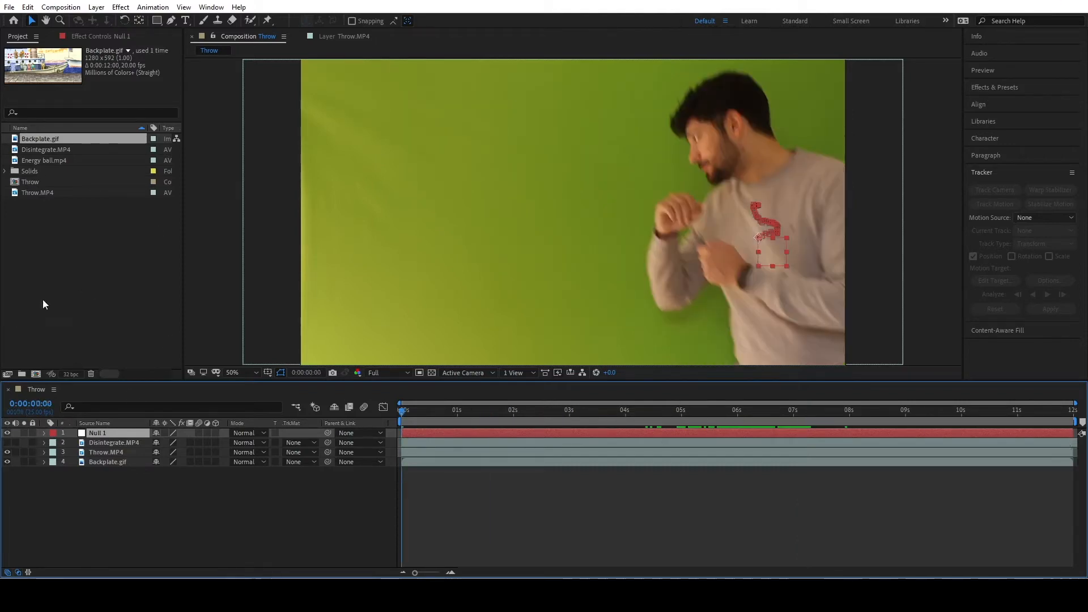
Step: Add Energy ball.mp4 to the Throw composition and place it directly below Null 1
drag(41, 163, 84, 471)
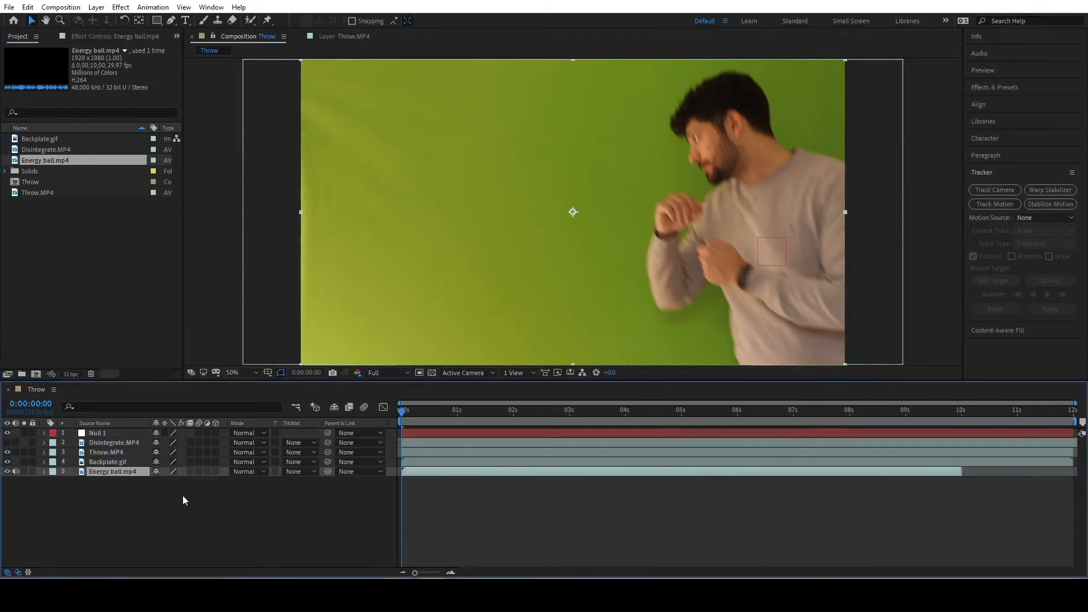
drag(114, 472, 111, 441)
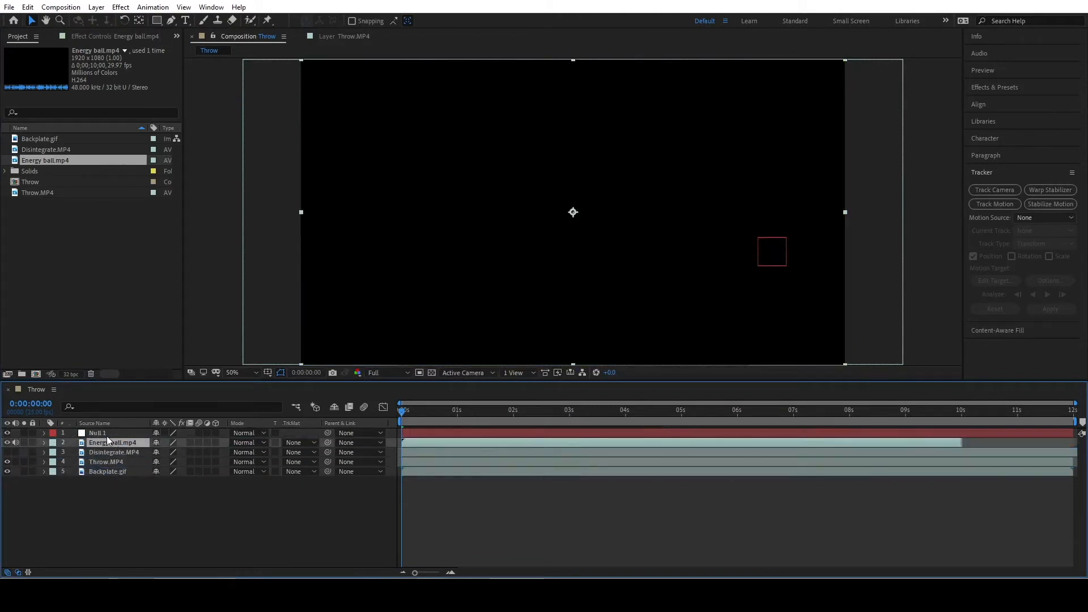
Step: Set the Energy ball.mp4 layer's blending mode to Screen and parent the layer to Null 1
click(243, 442)
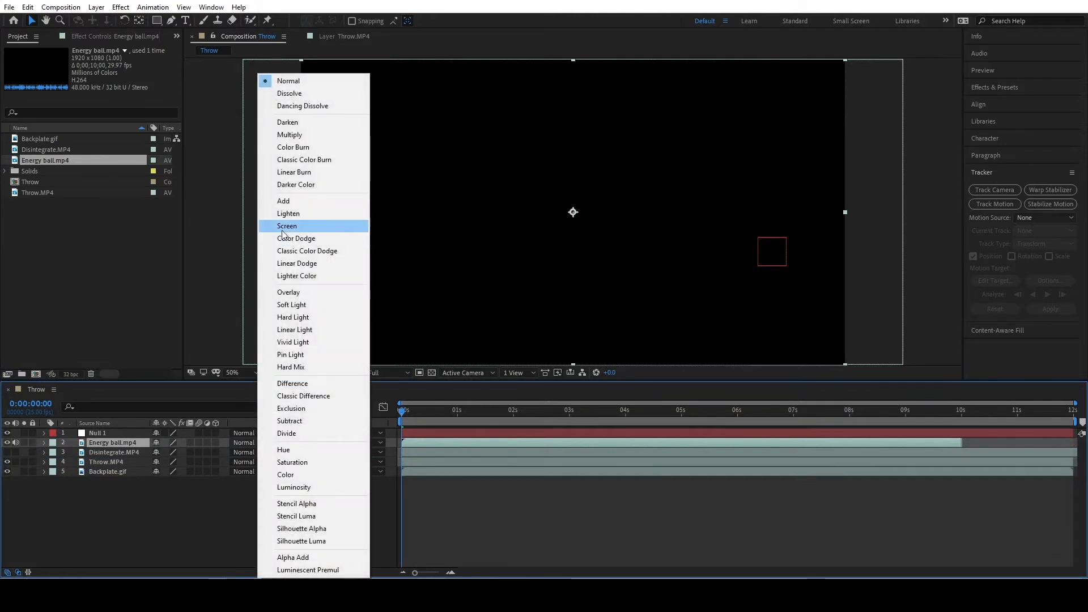
click(282, 227)
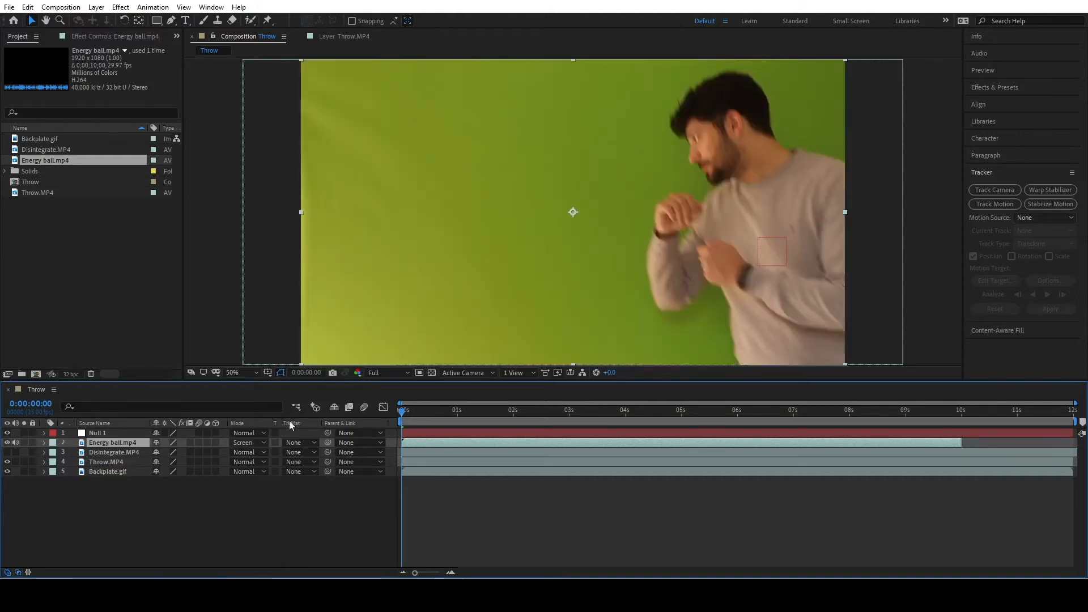
click(369, 442)
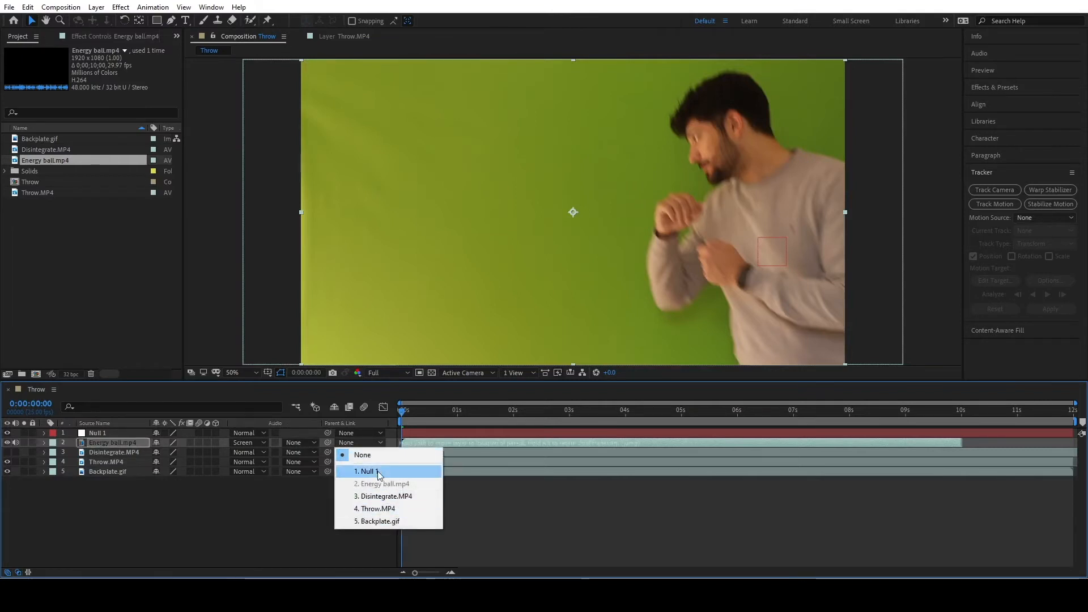
click(379, 475)
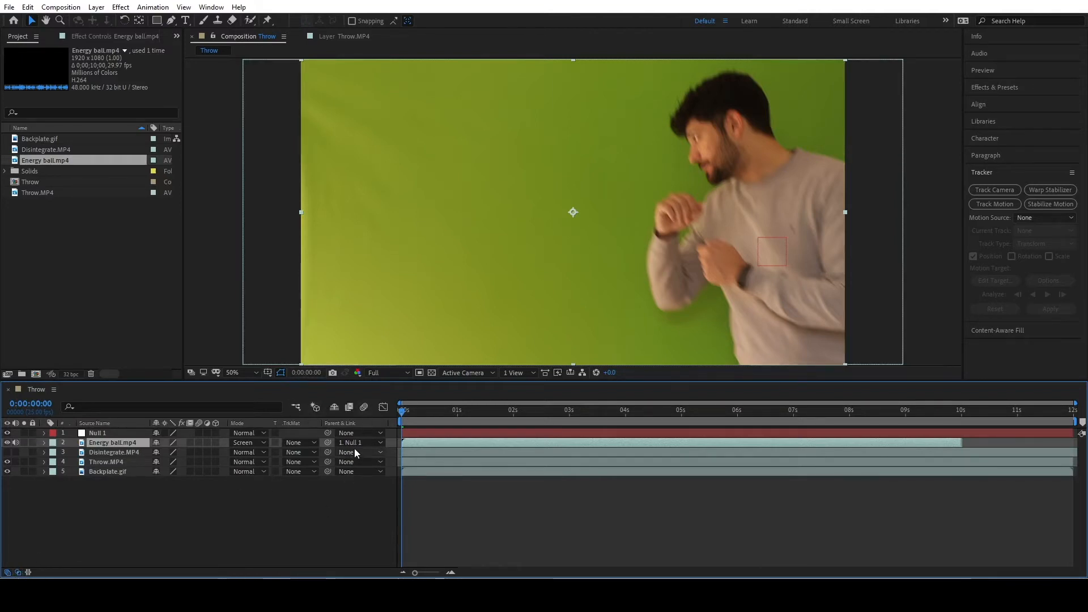
Step: Preview the energy ball's tracked motion around the five-second mark, ending with the playhead at 0:00:05:01
click(619, 419)
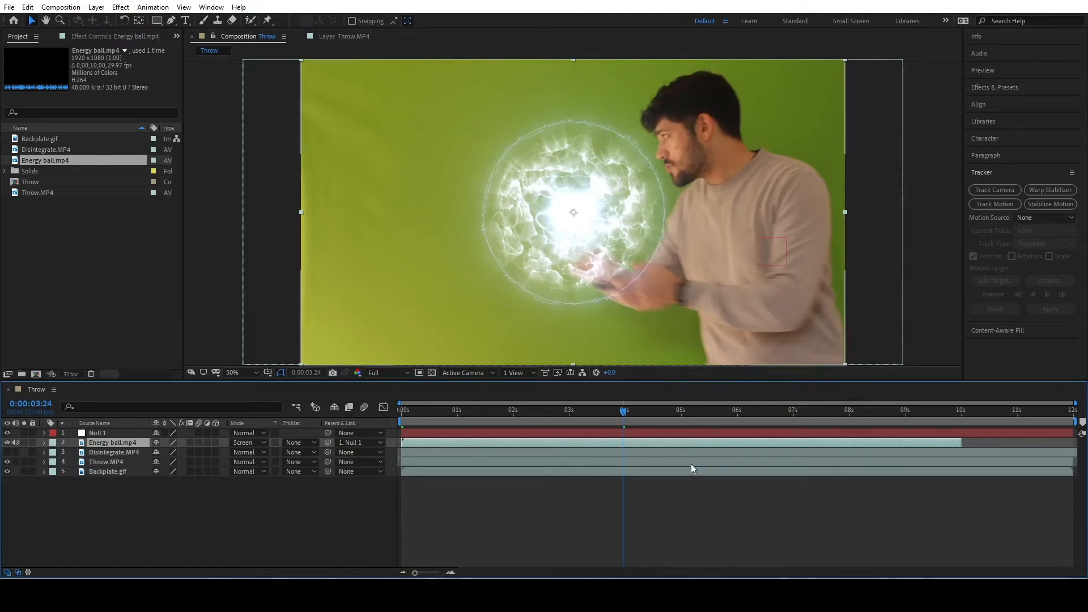
click(679, 417)
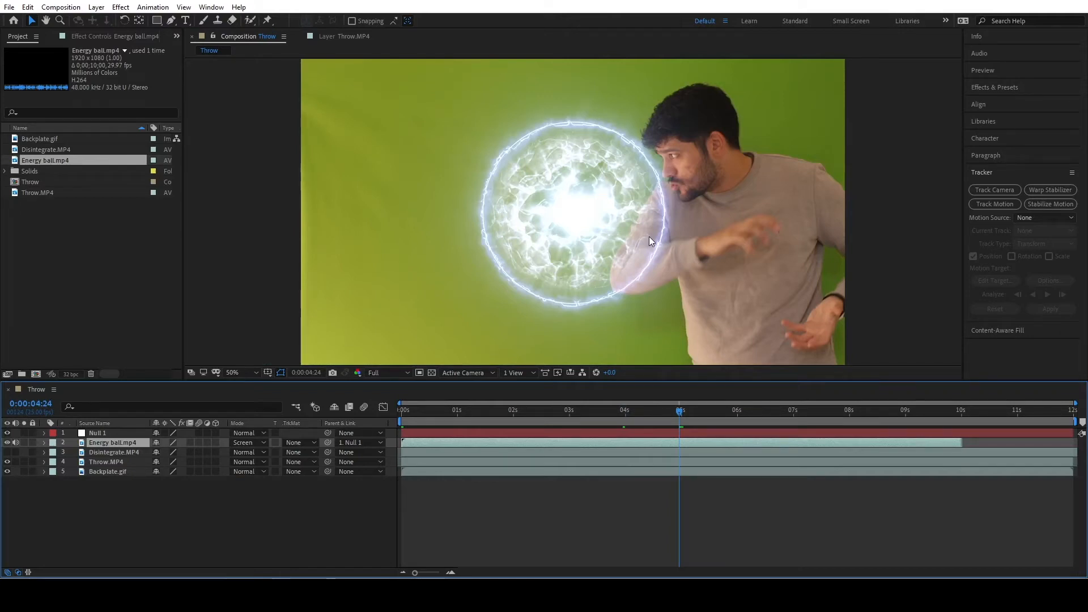
key(space)
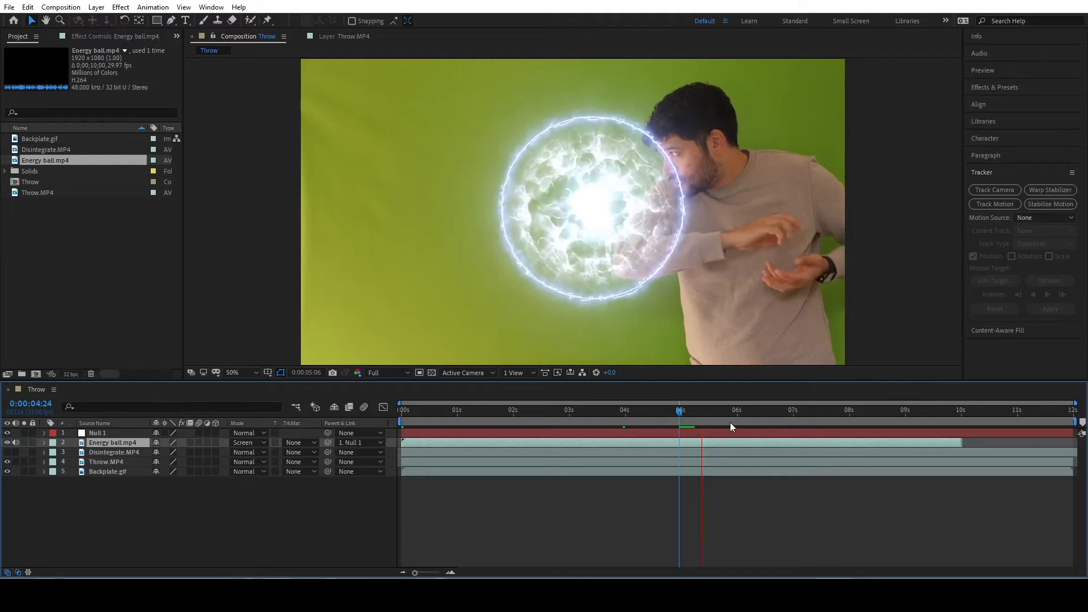
mouse_move(694, 412)
mouse_down()
mouse_move(662, 412)
mouse_move(701, 413)
mouse_move(679, 412)
mouse_up()
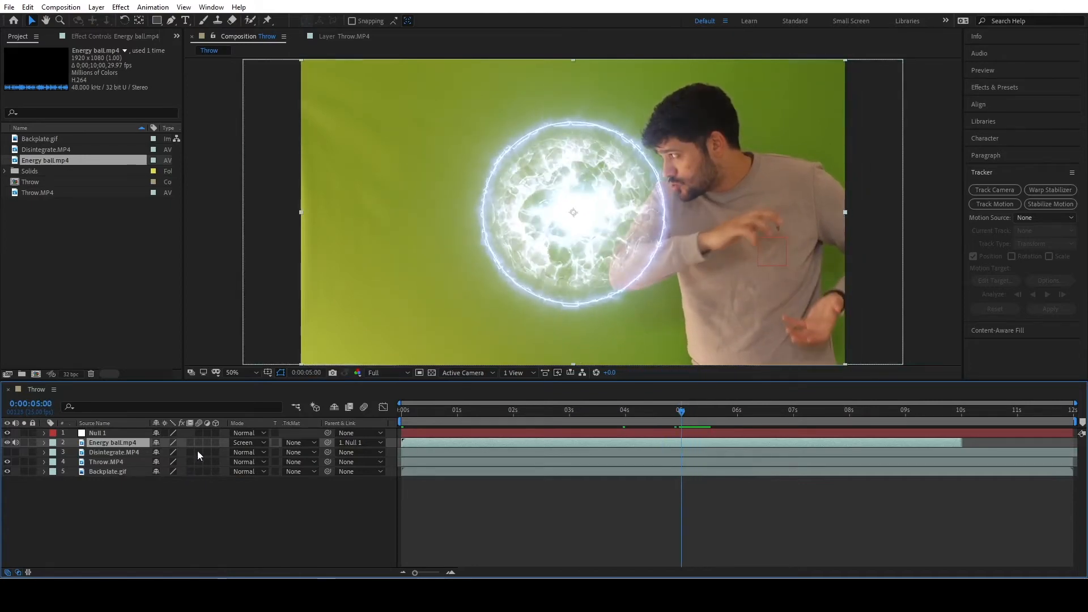
mouse_move(682, 413)
mouse_down()
mouse_move(692, 413)
mouse_move(684, 418)
mouse_up()
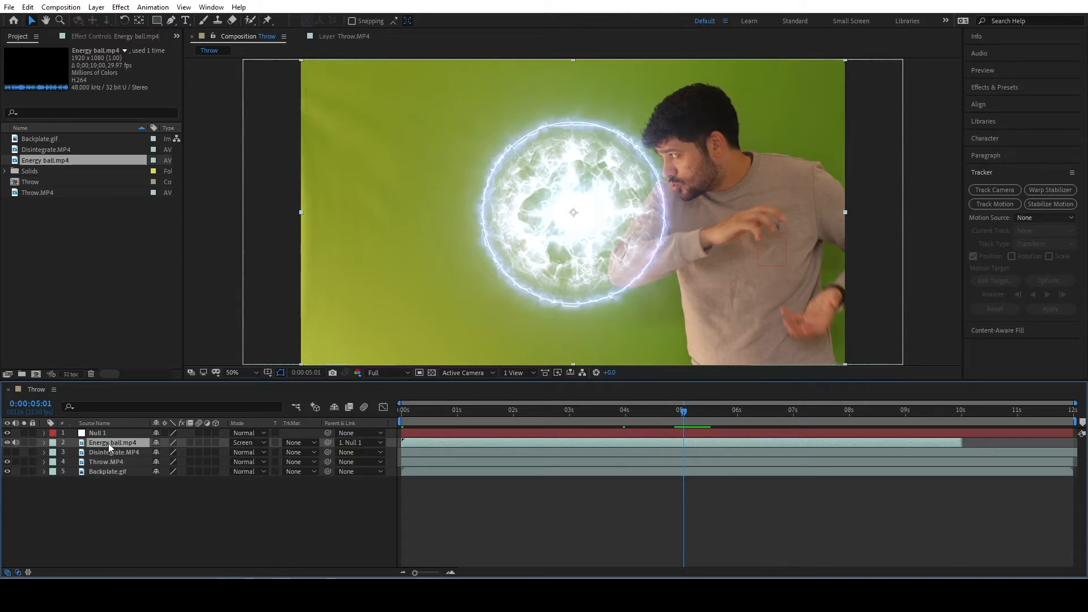
Step: Set the Energy ball.mp4 layer's position to 47.0, 22.0 so it sits between the hands
key(p)
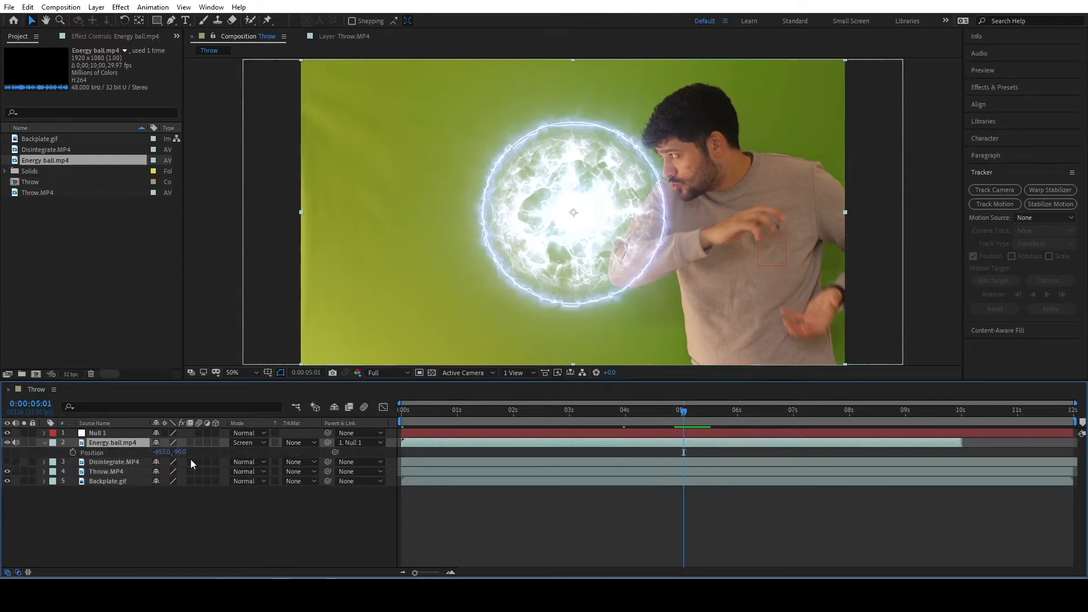
drag(180, 454, 299, 454)
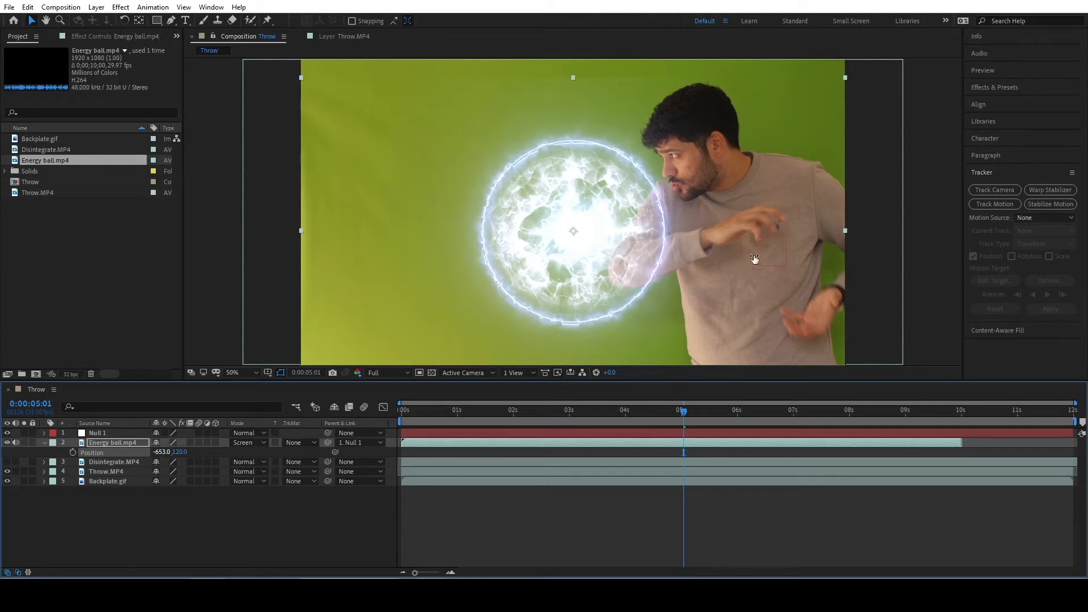
drag(147, 496, 470, 430)
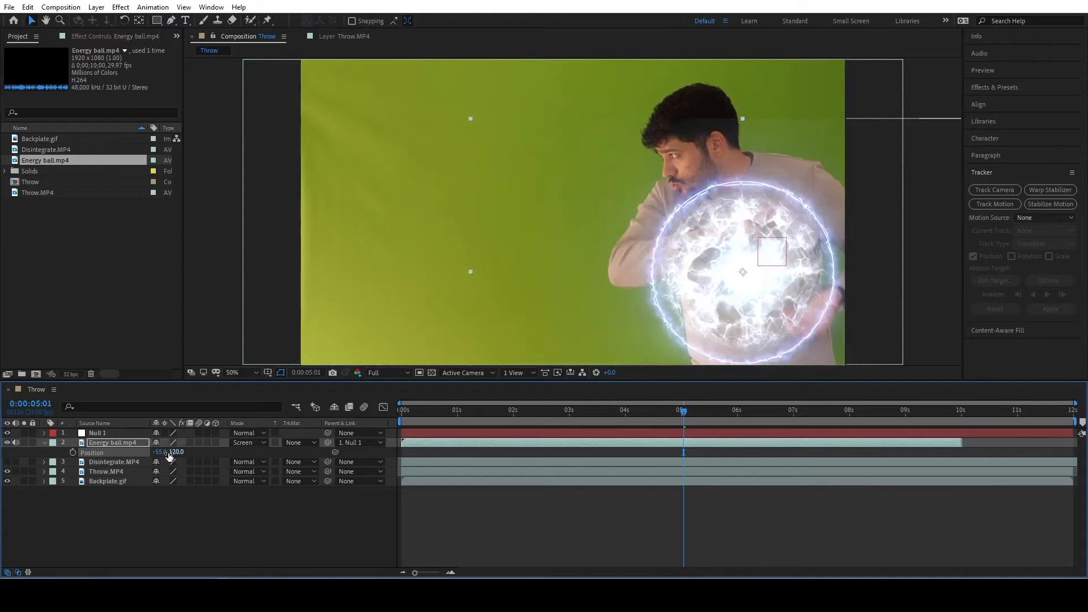
drag(159, 453, 213, 464)
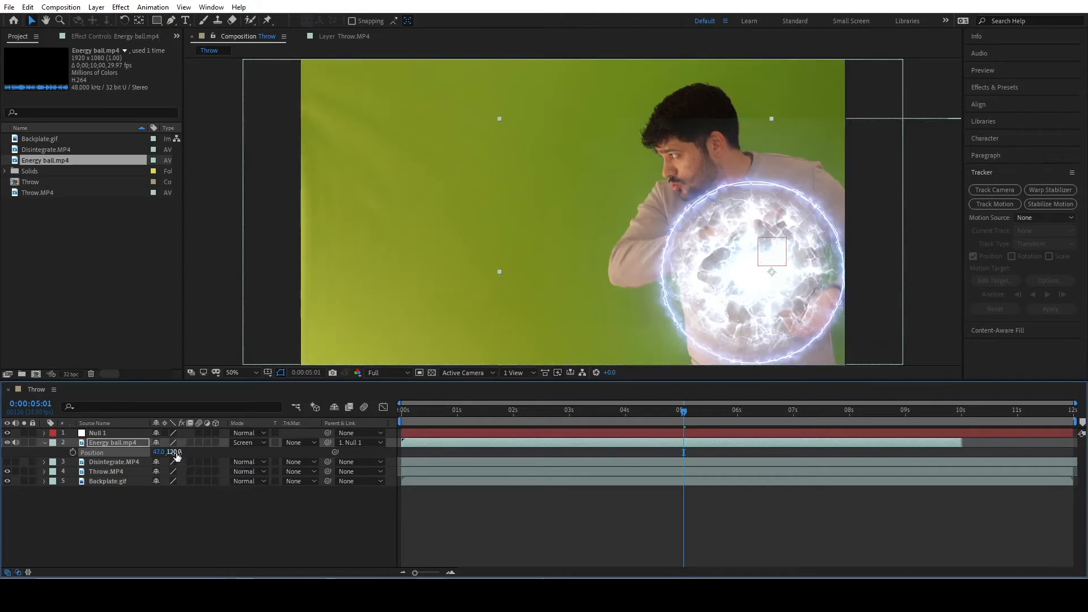
drag(174, 452, 122, 451)
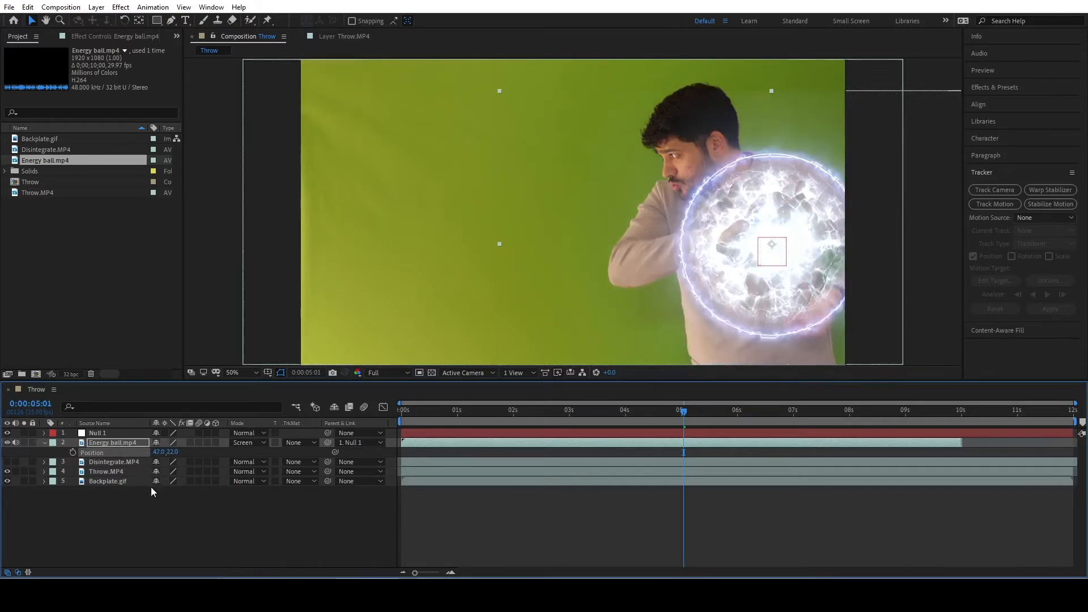
Step: Set the Energy ball.mp4 layer's scale to 15%
click(125, 443)
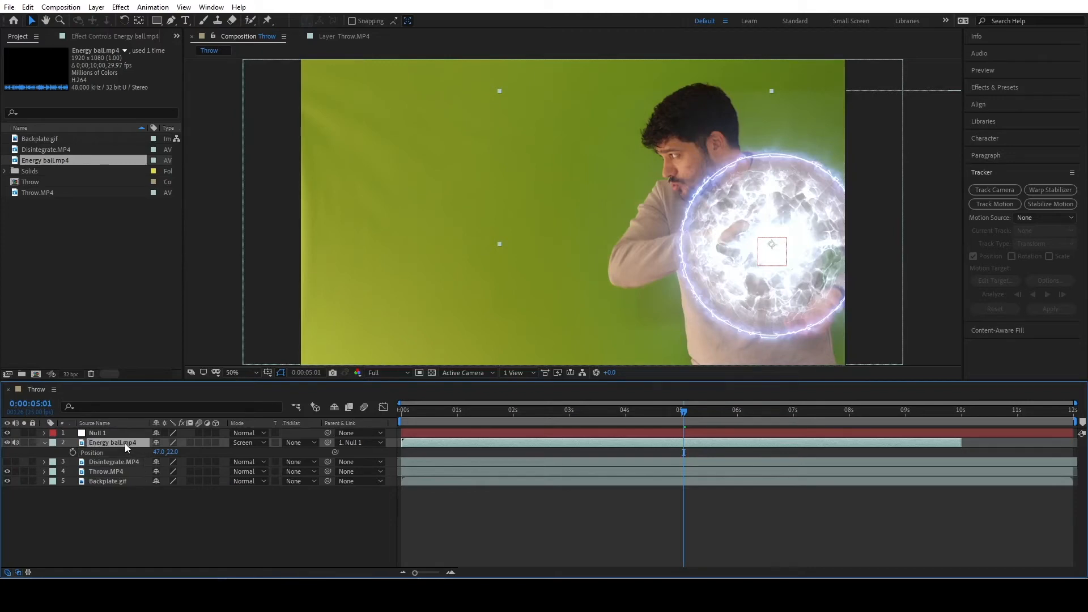
key(p)
key(s)
click(170, 452)
text(15)
key(Return)
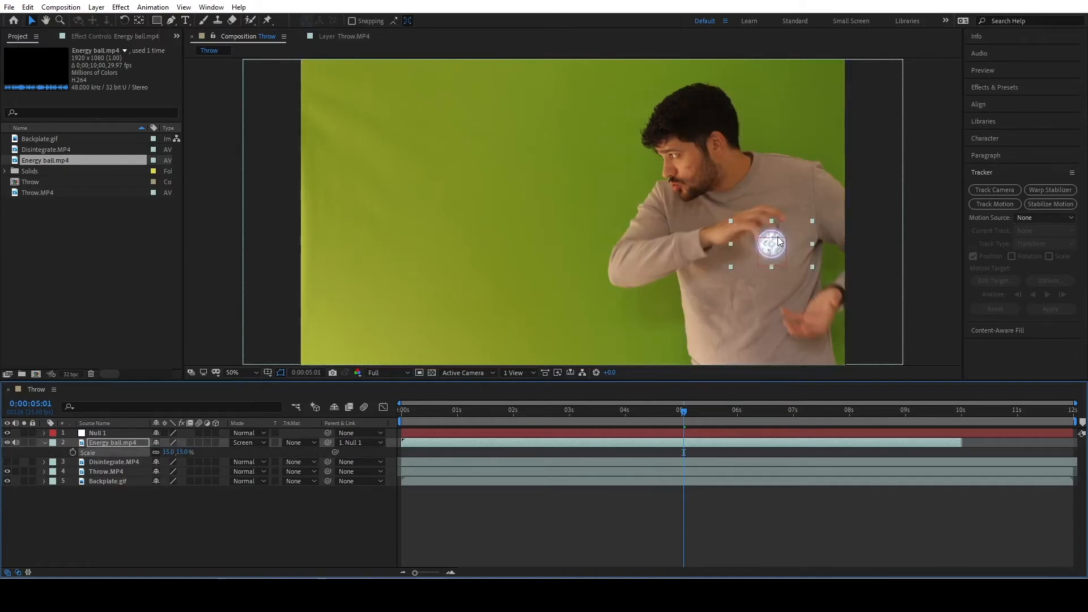
Step: Set the Energy ball.mp4 layer's position to 71.0, 94.0 and shift the layer to start at about three seconds
key(p)
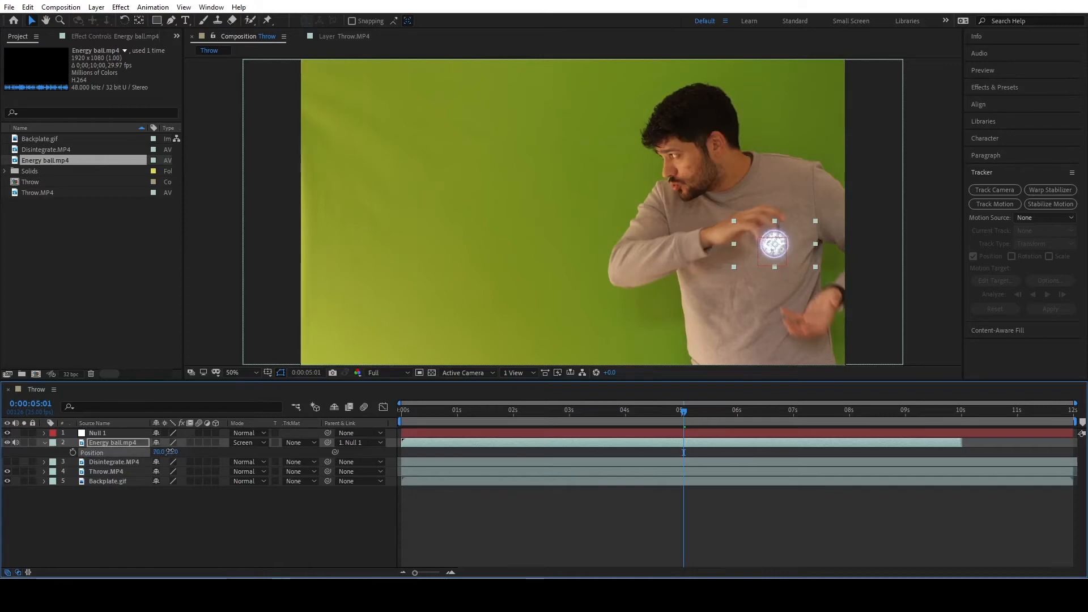
drag(170, 452, 218, 459)
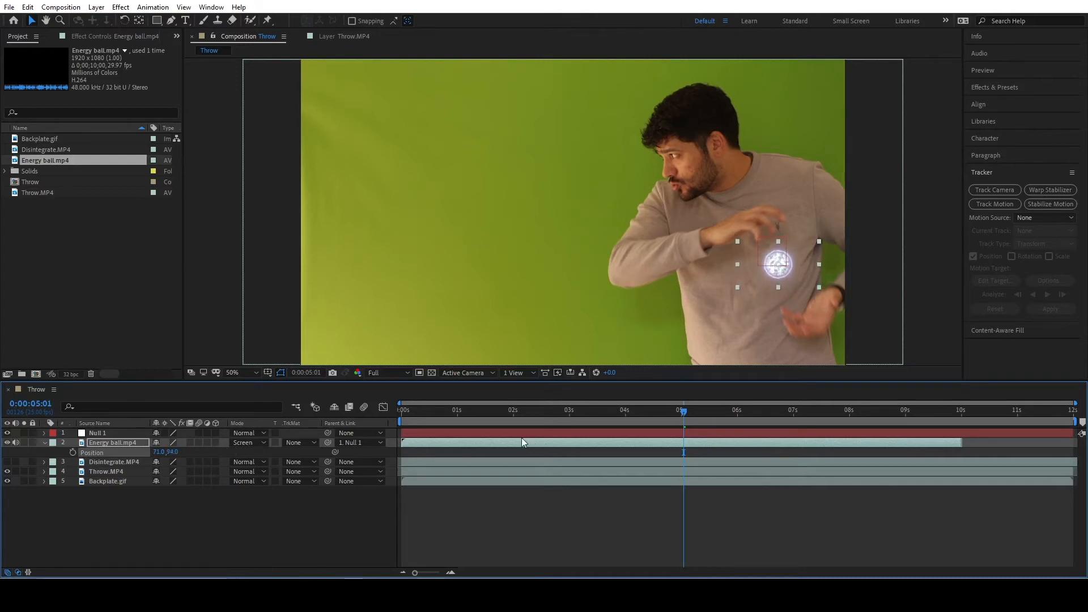
drag(409, 444, 601, 443)
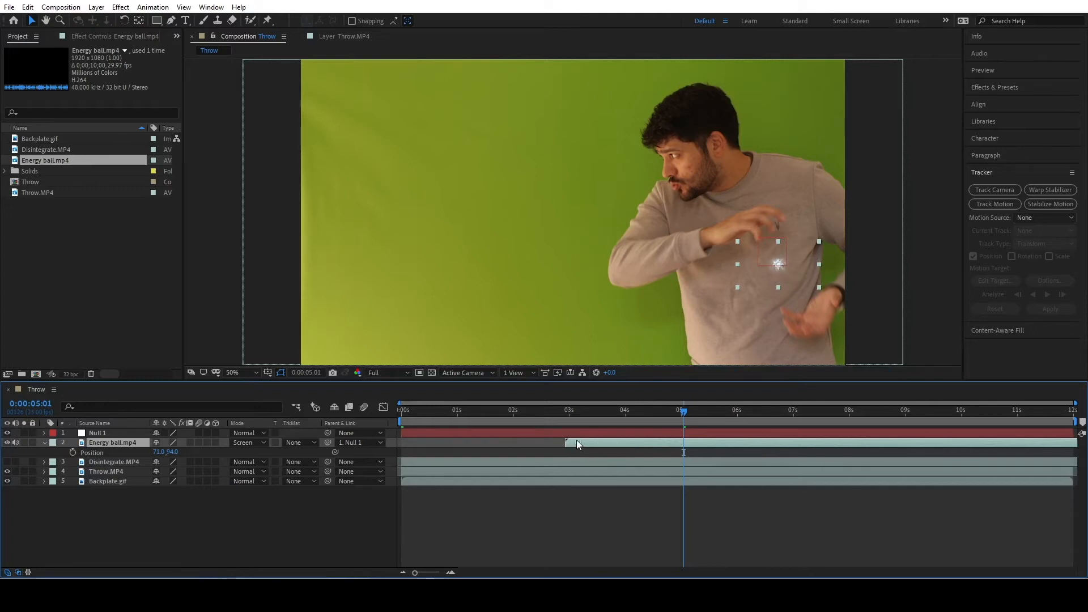
Step: Add an opacity keyframe of 0% to the Energy ball.mp4 layer at its start, 0:00:02:23
click(566, 410)
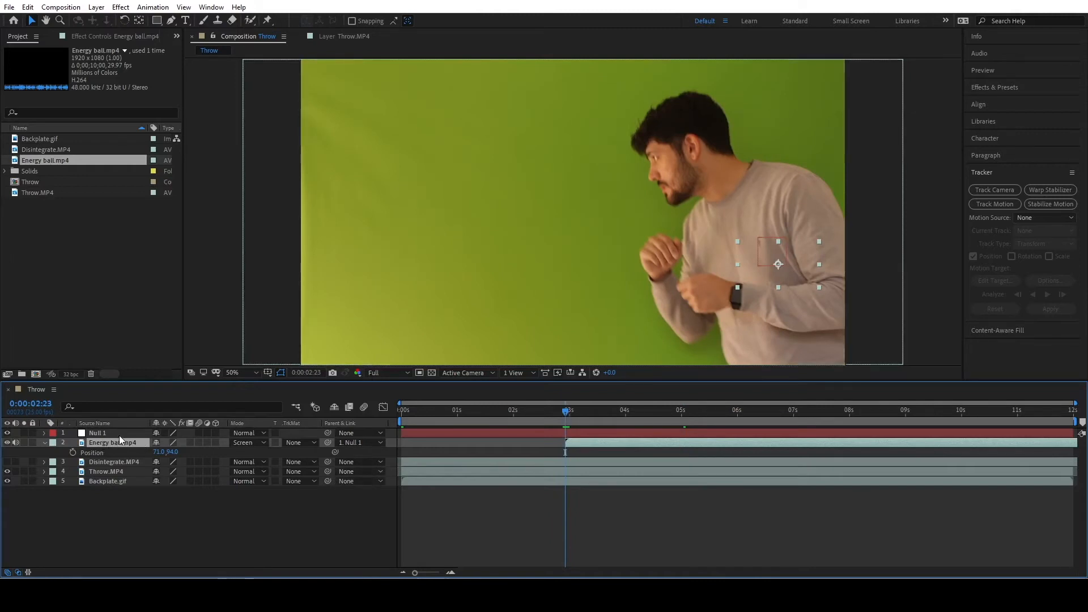
key(t)
click(162, 452)
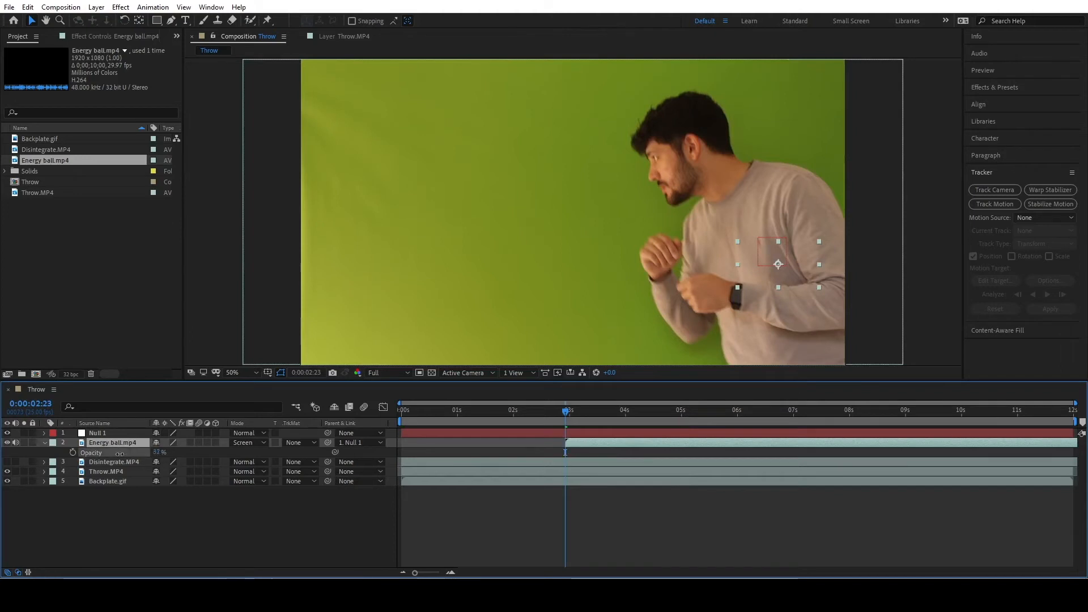
text(0)
key(Return)
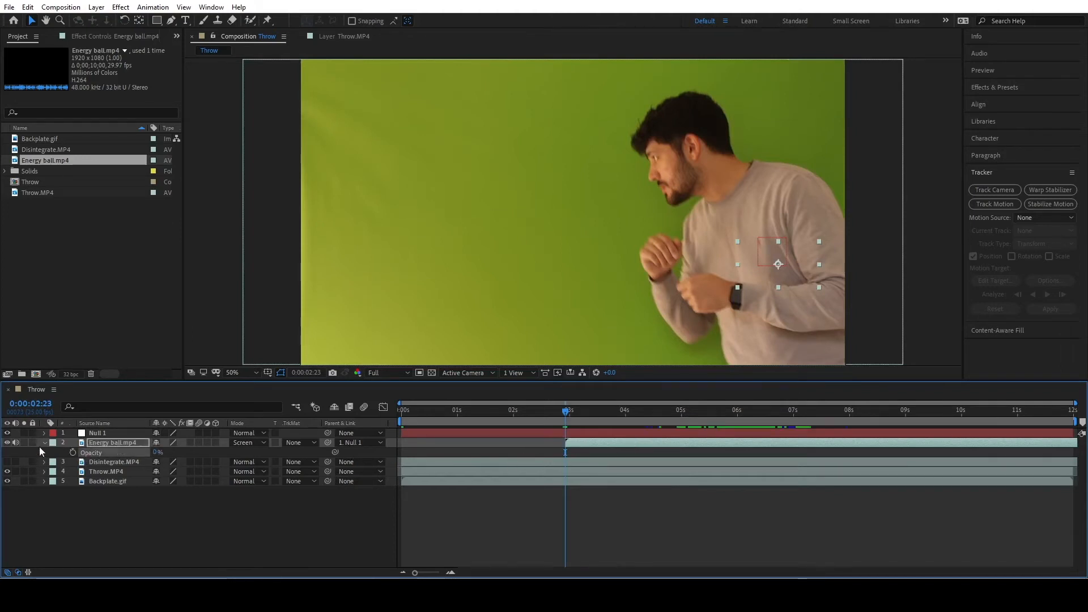
click(72, 452)
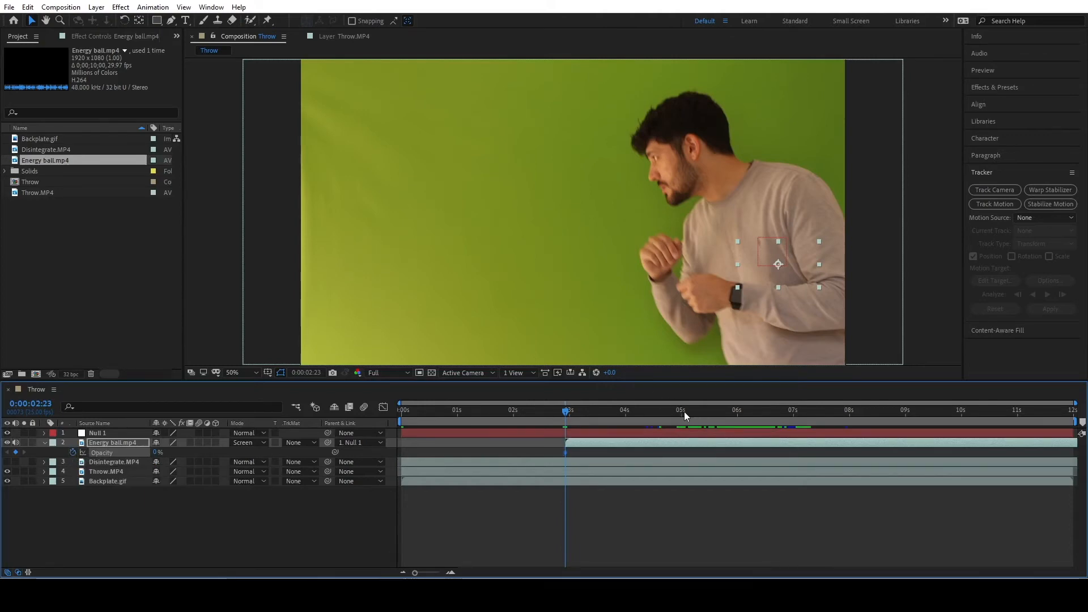
Step: Add an opacity keyframe of 100% to the Energy ball.mp4 layer at 0:00:05:00
mouse_move(682, 412)
mouse_down()
mouse_move(692, 410)
mouse_move(682, 409)
mouse_up()
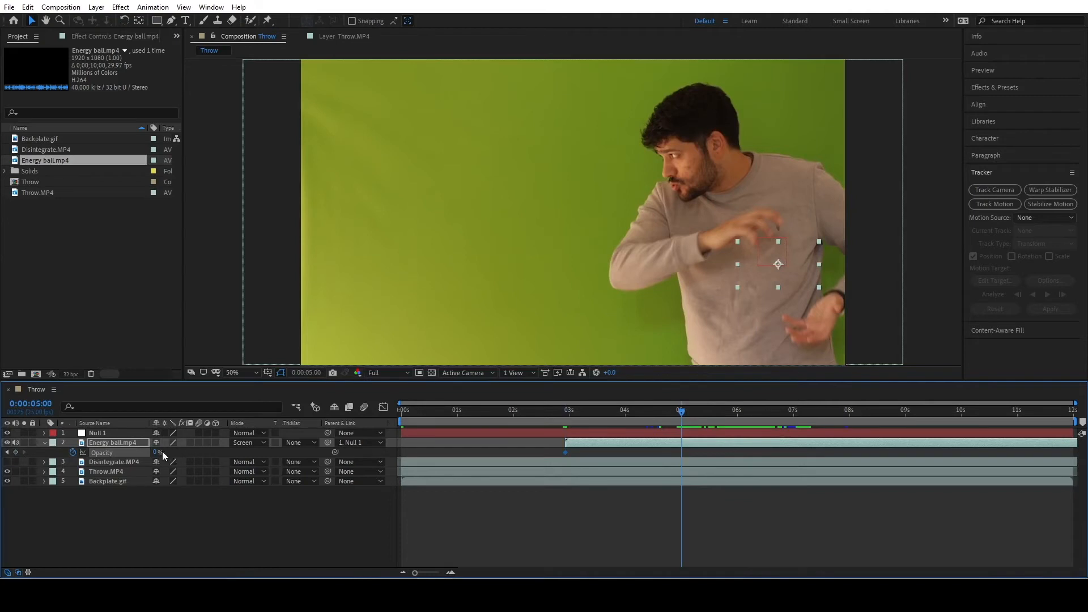
drag(157, 452, 261, 445)
key(F2)
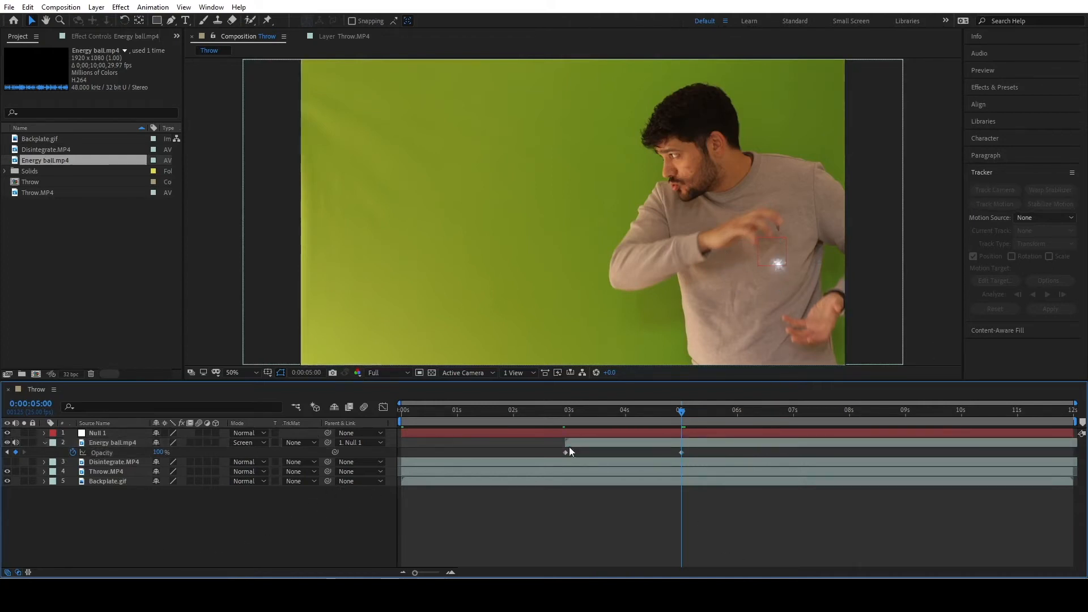
Step: Move the energy ball's 0% opacity keyframe to just before four seconds and collapse the layer's properties with the playhead at 0:00:04:00
drag(681, 417, 565, 413)
drag(565, 452, 619, 454)
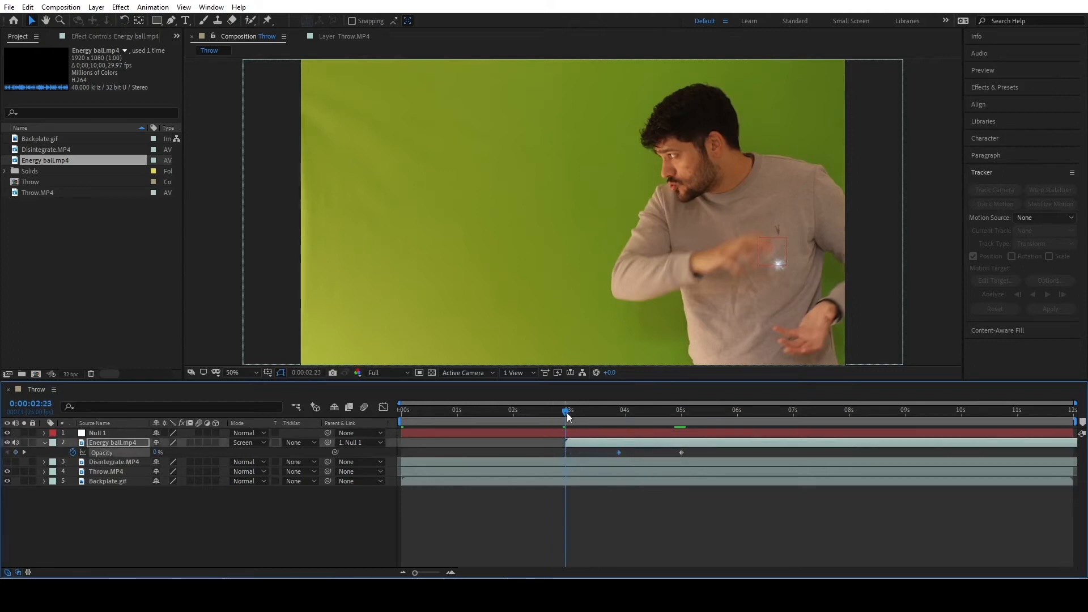
click(626, 401)
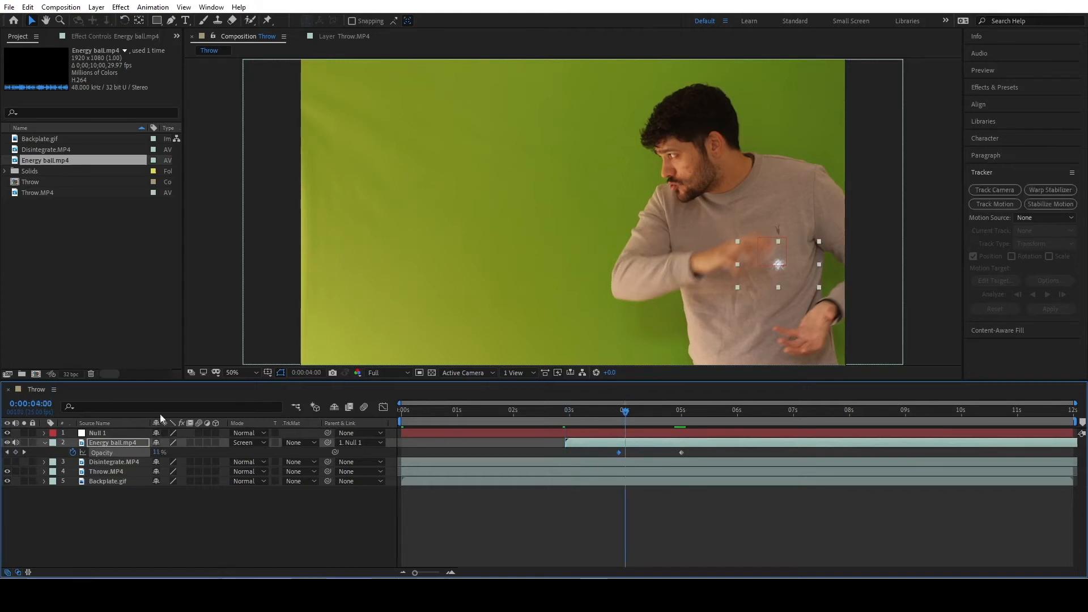
click(44, 443)
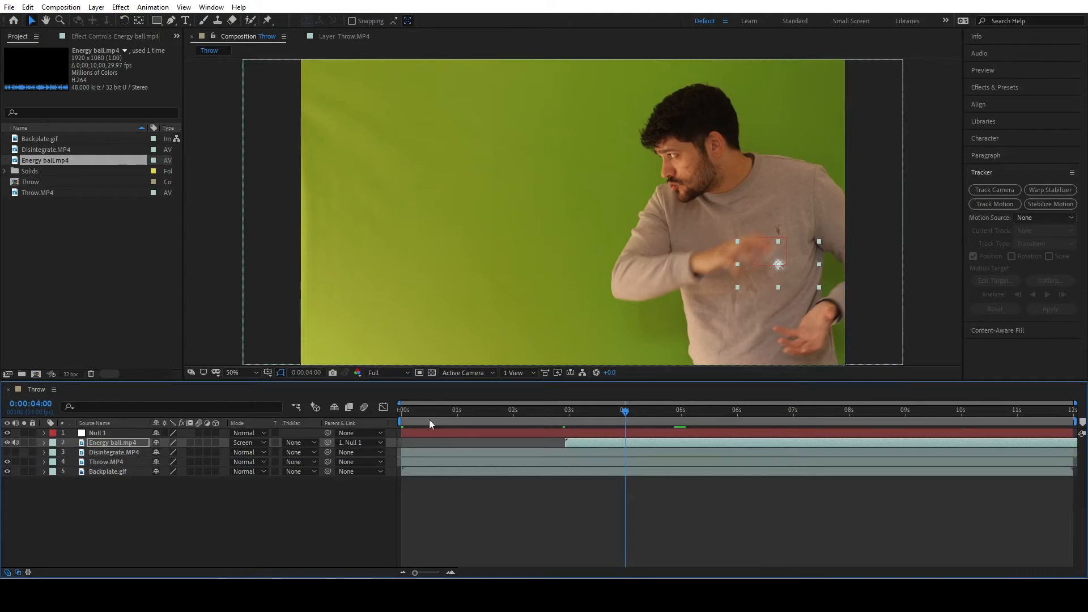
Step: Search the effects for Keylight and apply Keylight (1.2) to the Throw.MP4 layer
click(992, 87)
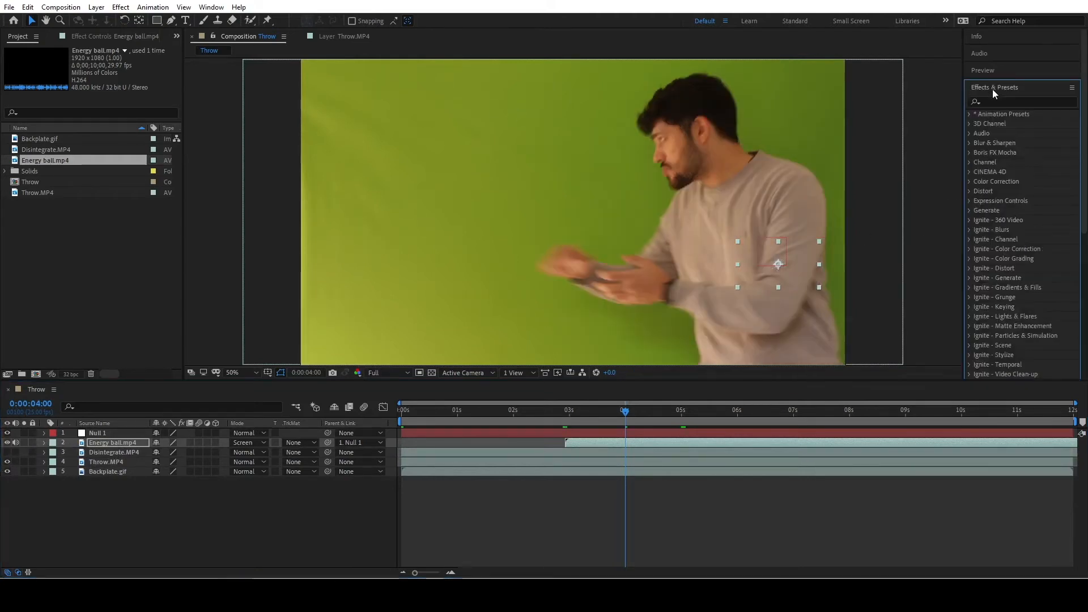
click(1002, 101)
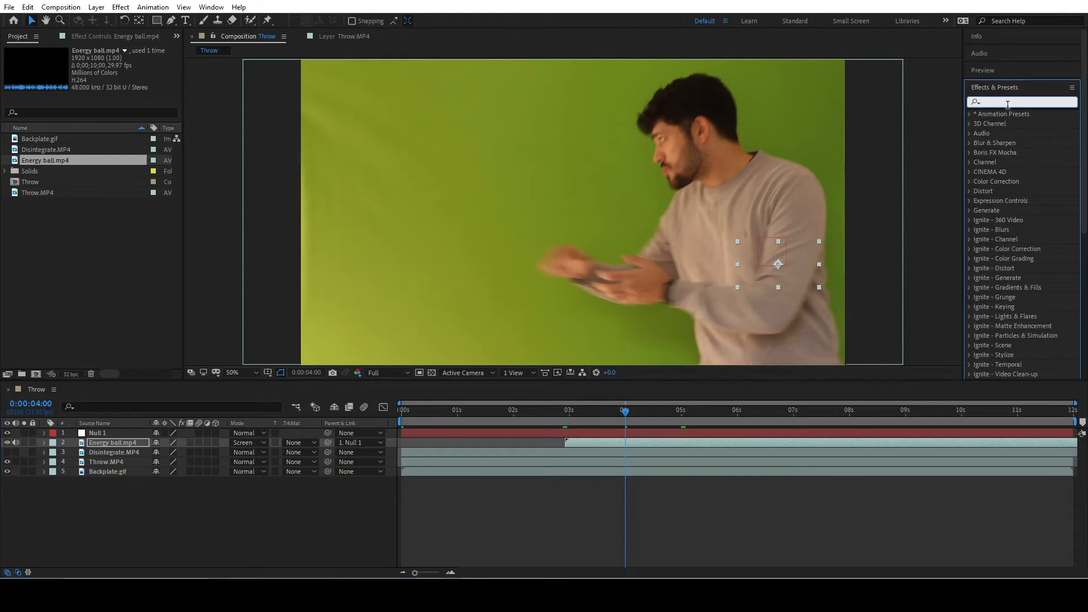
text(key)
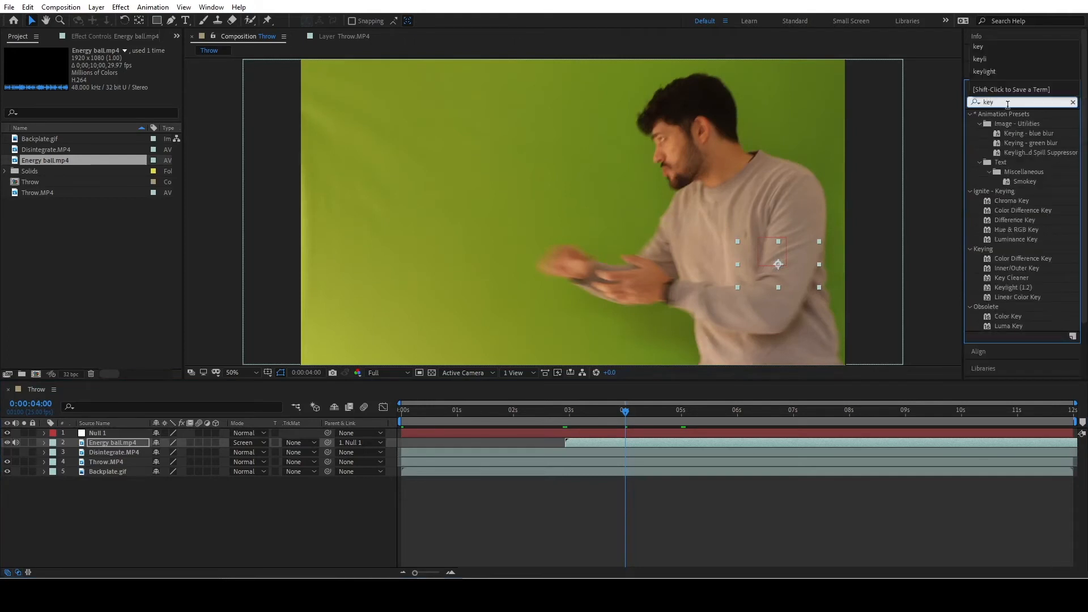
text(ligh)
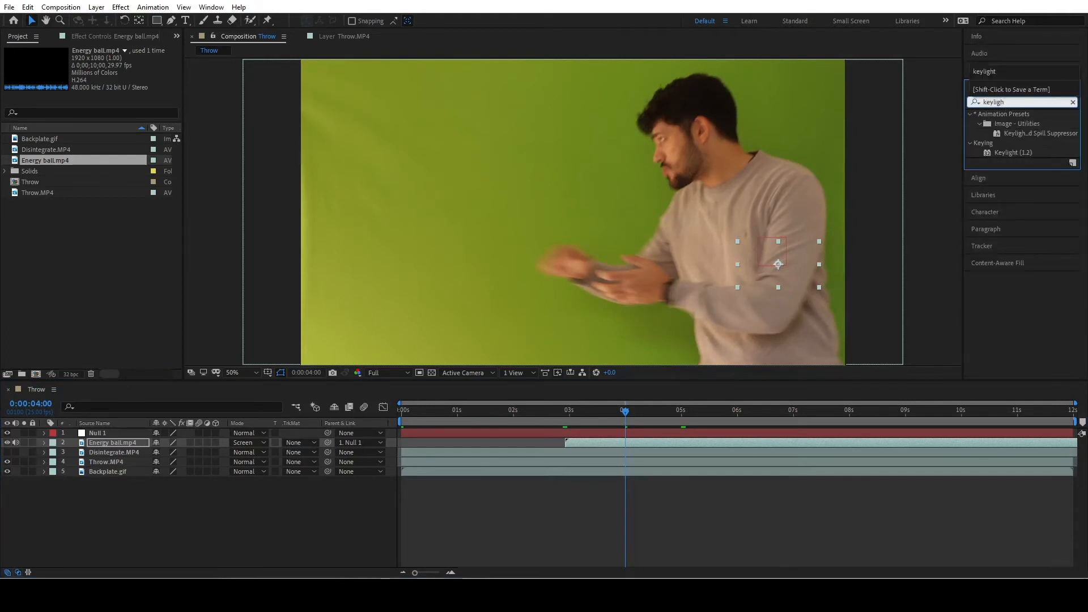
drag(1008, 152, 112, 459)
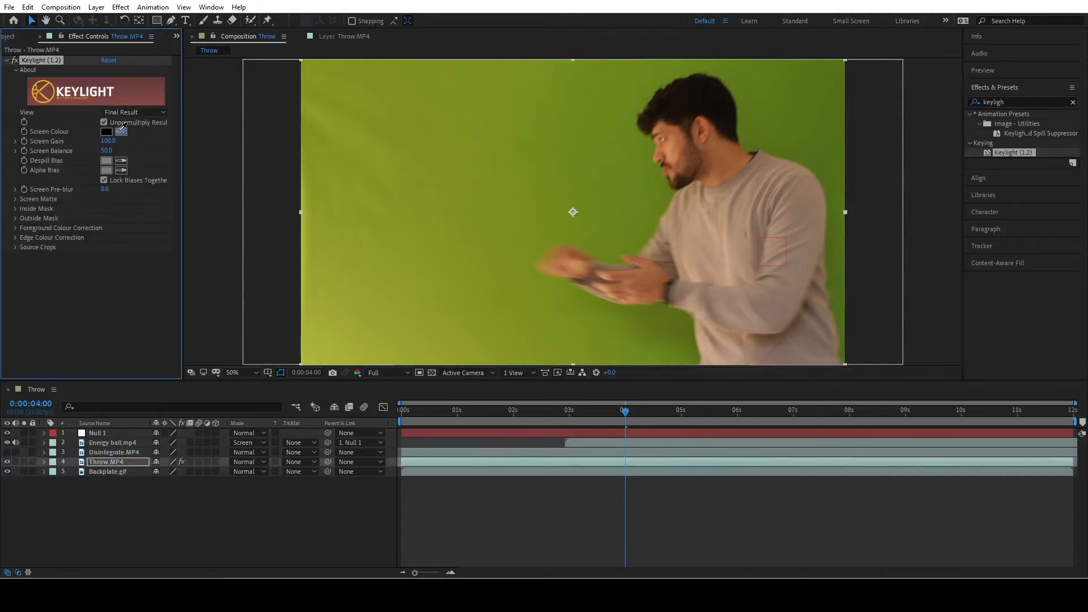
Step: Key out the Throw.MP4 background by sampling its green as the Screen Colour and setting Screen Gain to 110
click(121, 132)
click(522, 113)
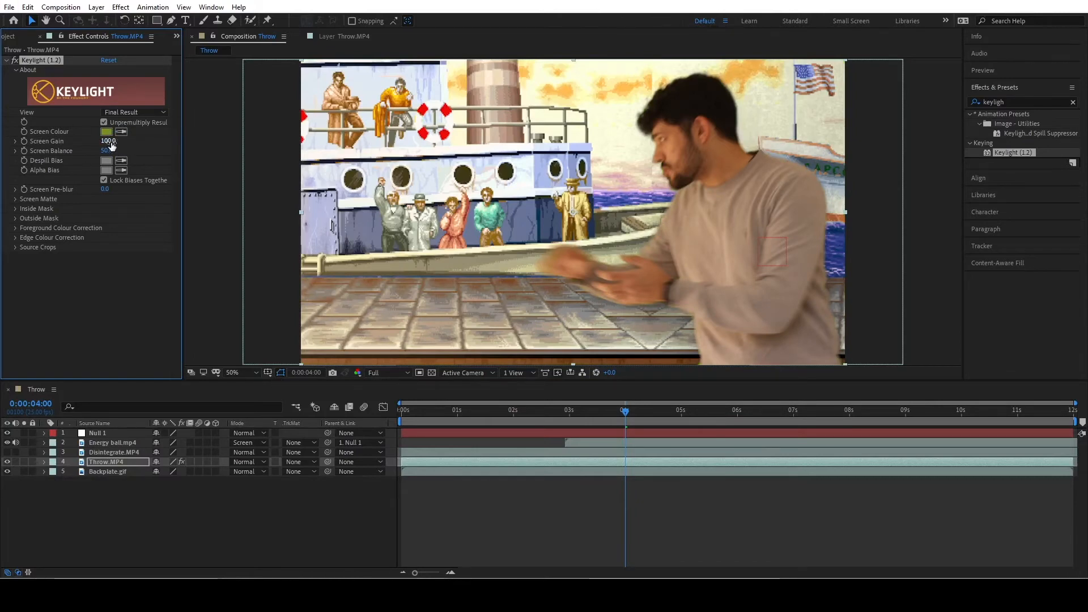
drag(112, 143, 115, 142)
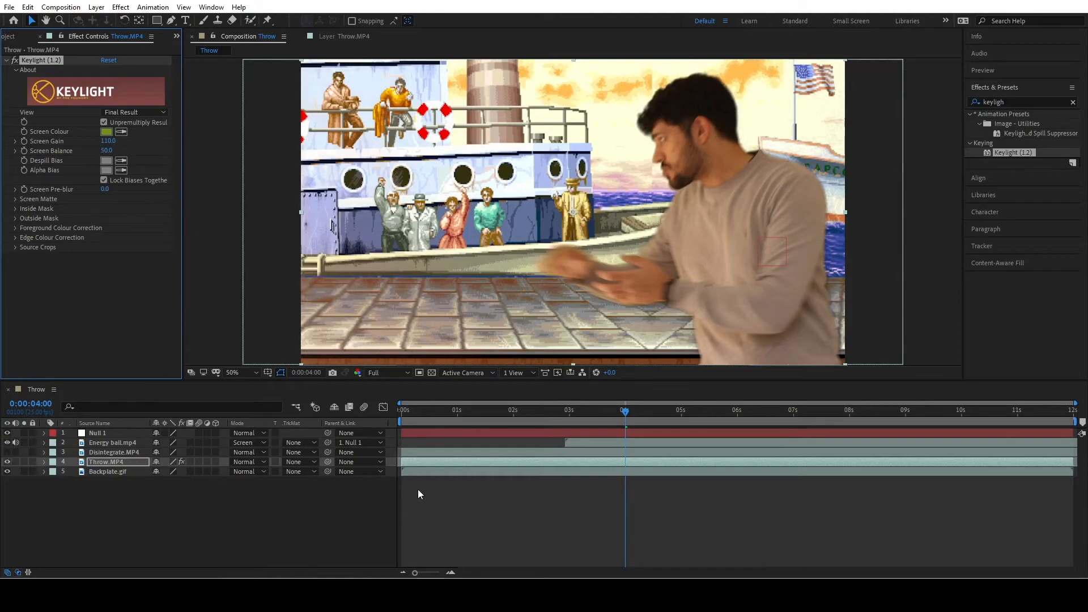
Step: Make the Disintegrate.MP4 layer visible and mute Energy ball.mp4's audio, with the playhead returned to the start
drag(525, 412, 510, 416)
click(7, 453)
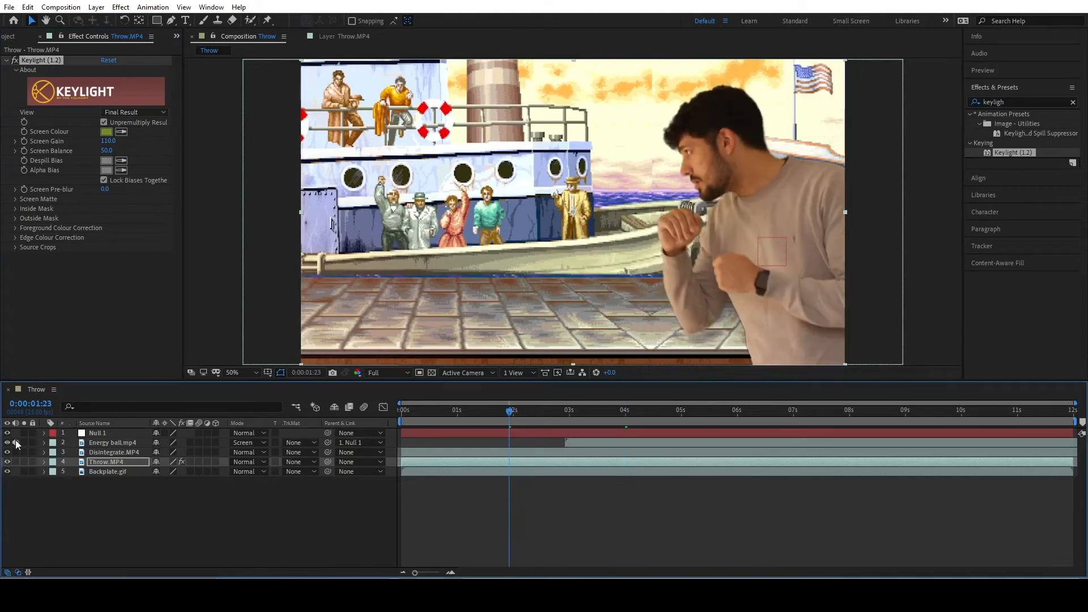
click(16, 443)
key(Home)
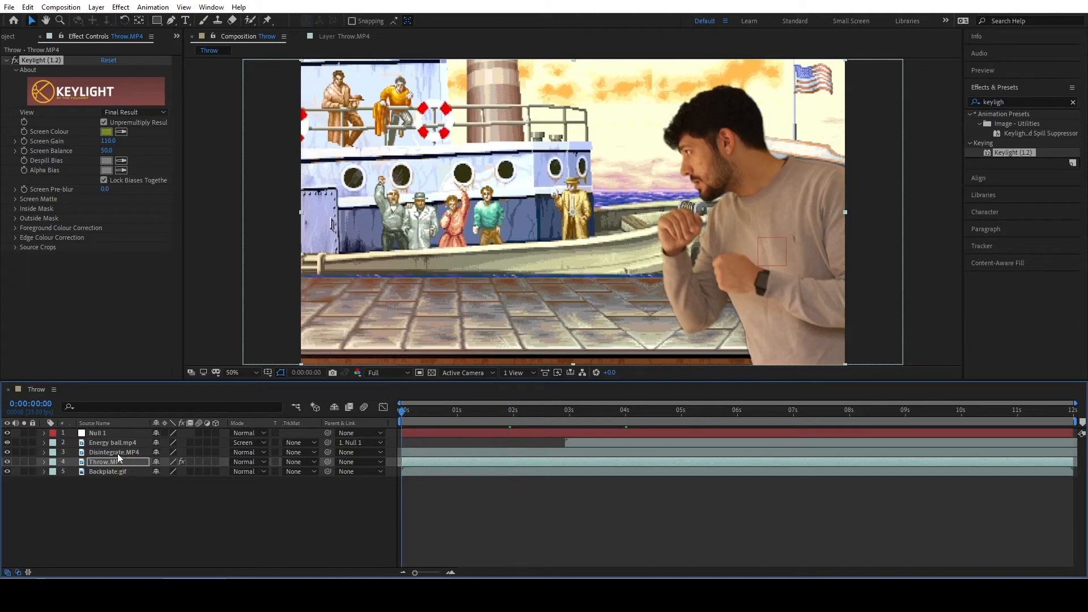
Step: Apply Keylight (1.2) to Disintegrate.MP4, sampling its green background as the Screen Colour with a Screen Gain of 112
click(117, 454)
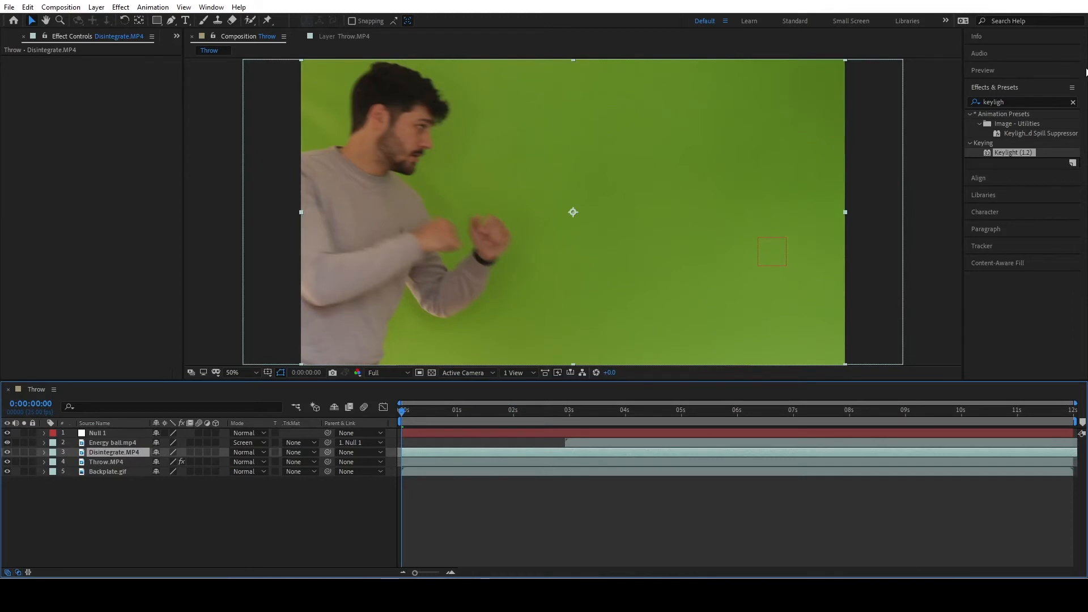
drag(1012, 152, 629, 221)
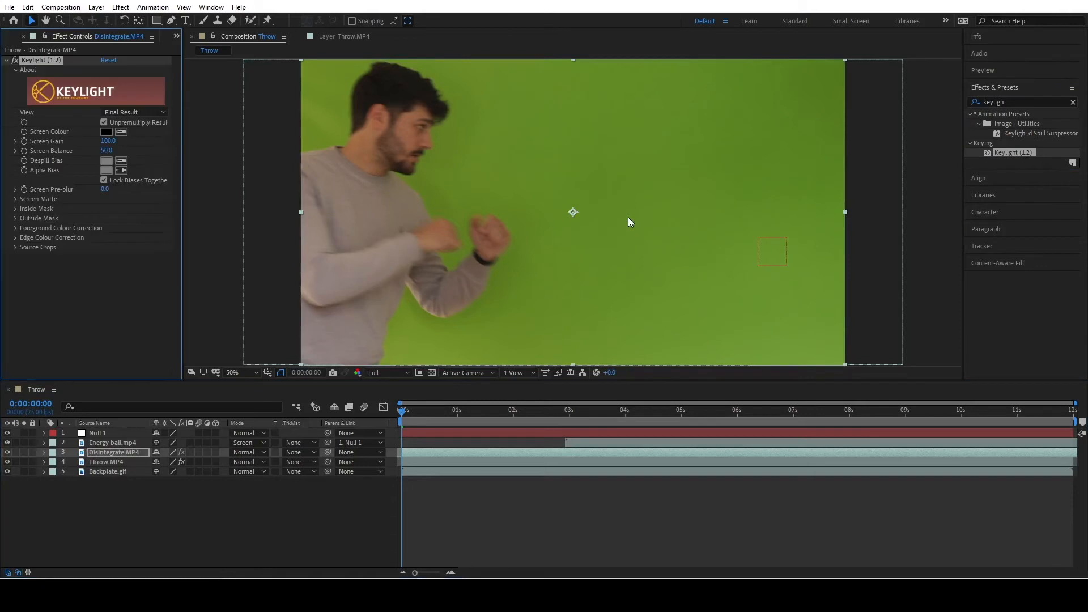
click(122, 131)
click(559, 138)
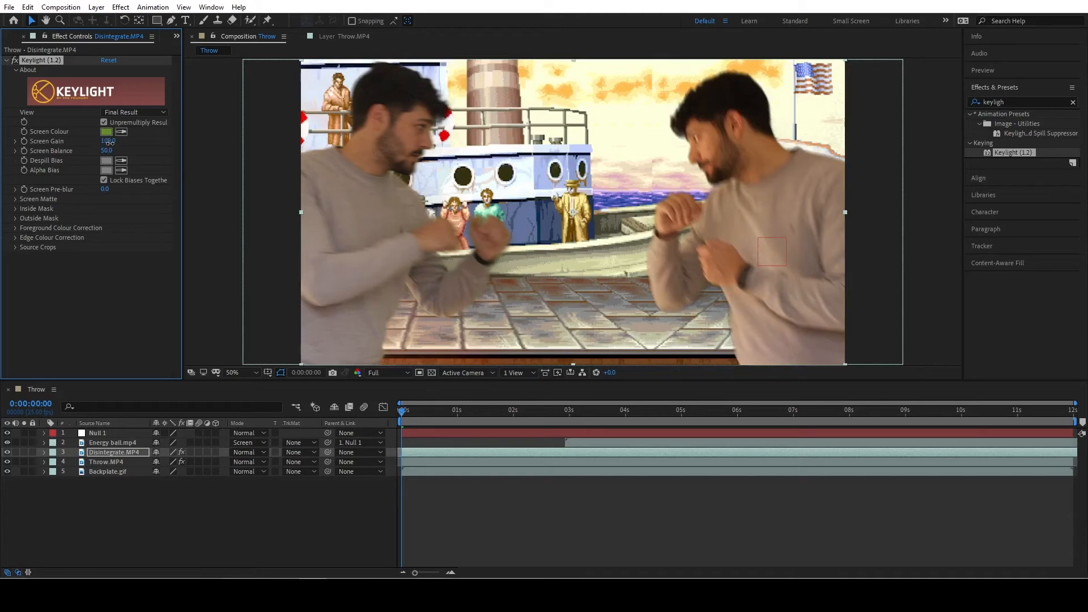
drag(110, 142, 111, 143)
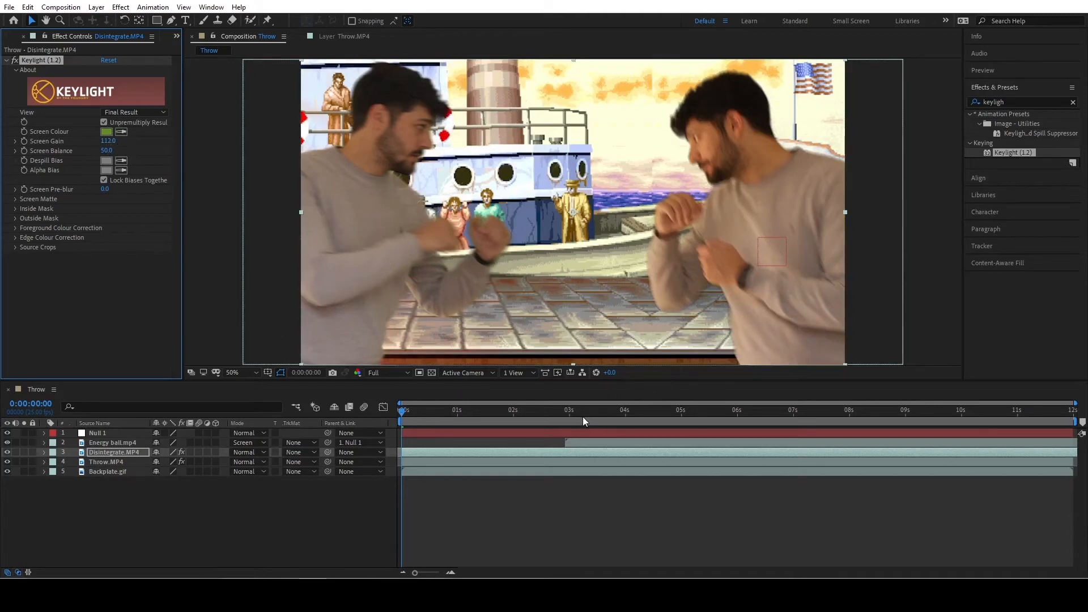
Step: Preview the keyed composite from the start and compare both performers' timing between 0:00:03:20 and 0:00:06:19
drag(582, 416, 272, 416)
key(space)
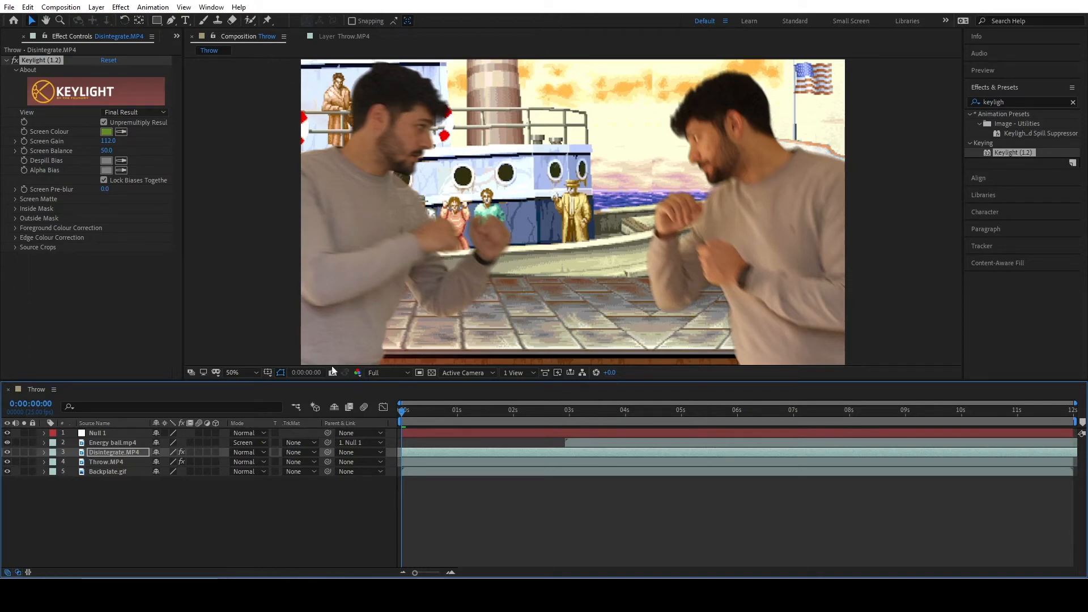
key(ctrl+shift+h)
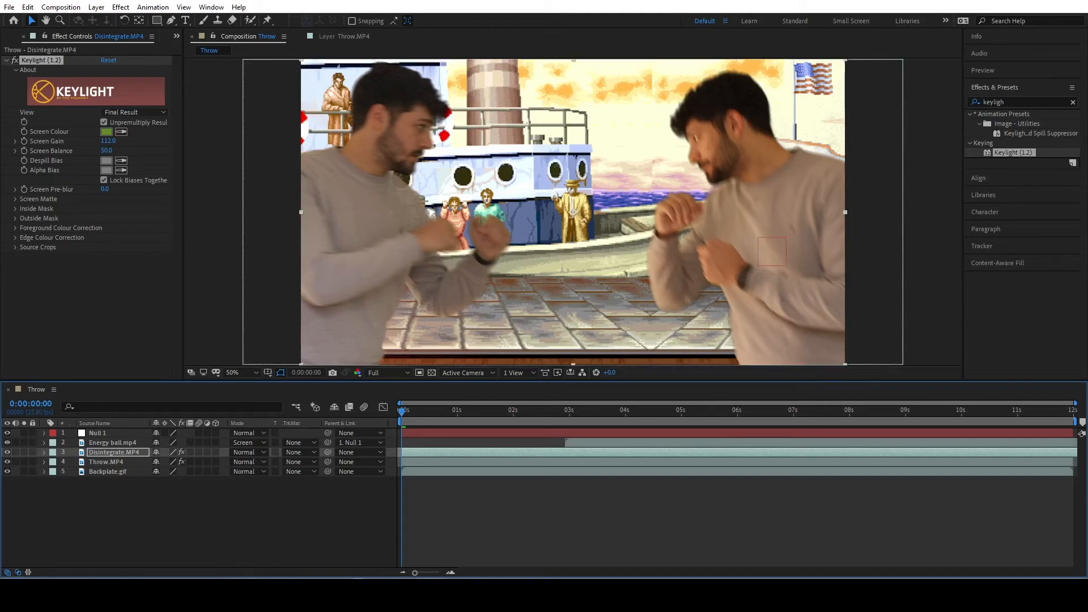
click(613, 410)
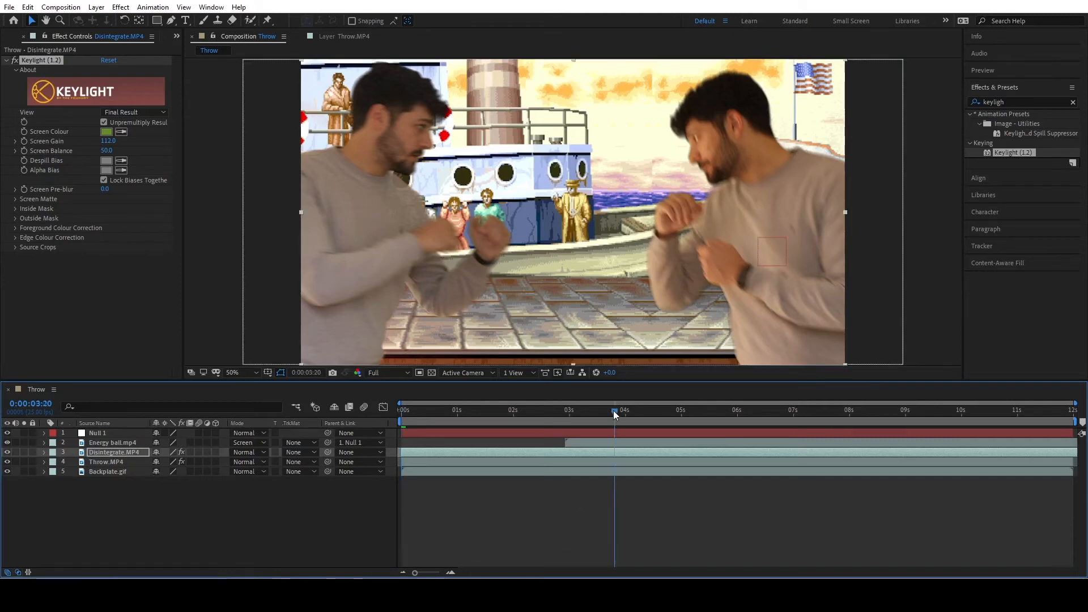
click(763, 410)
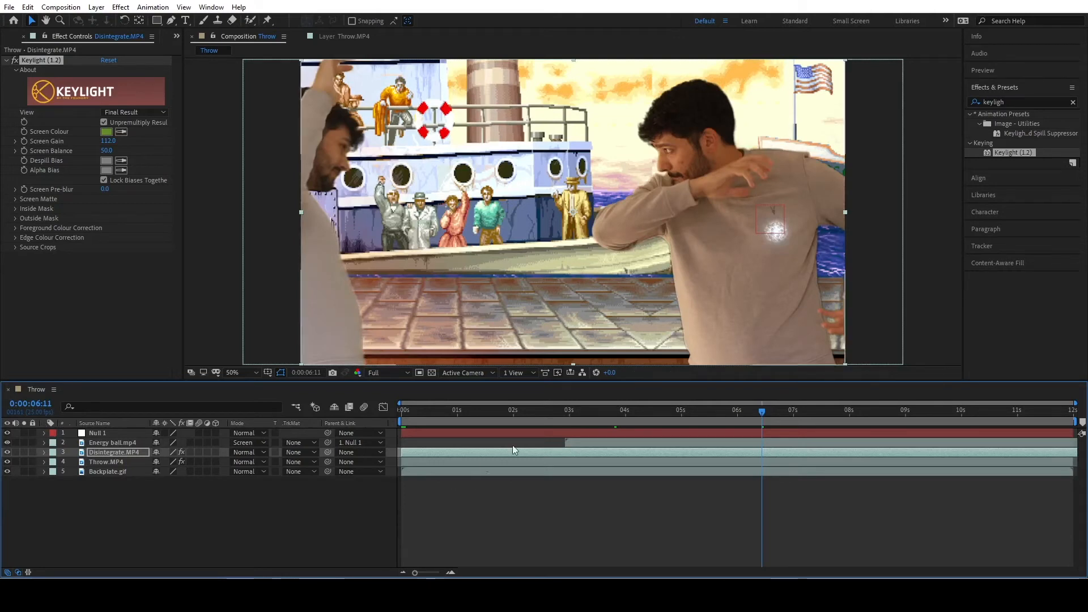
click(739, 412)
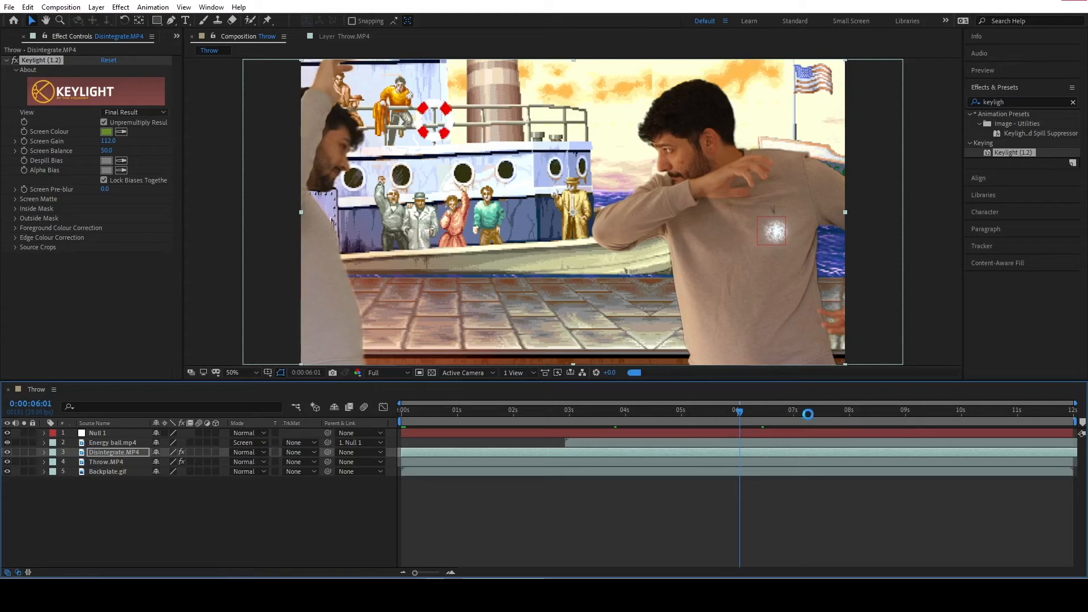
click(780, 410)
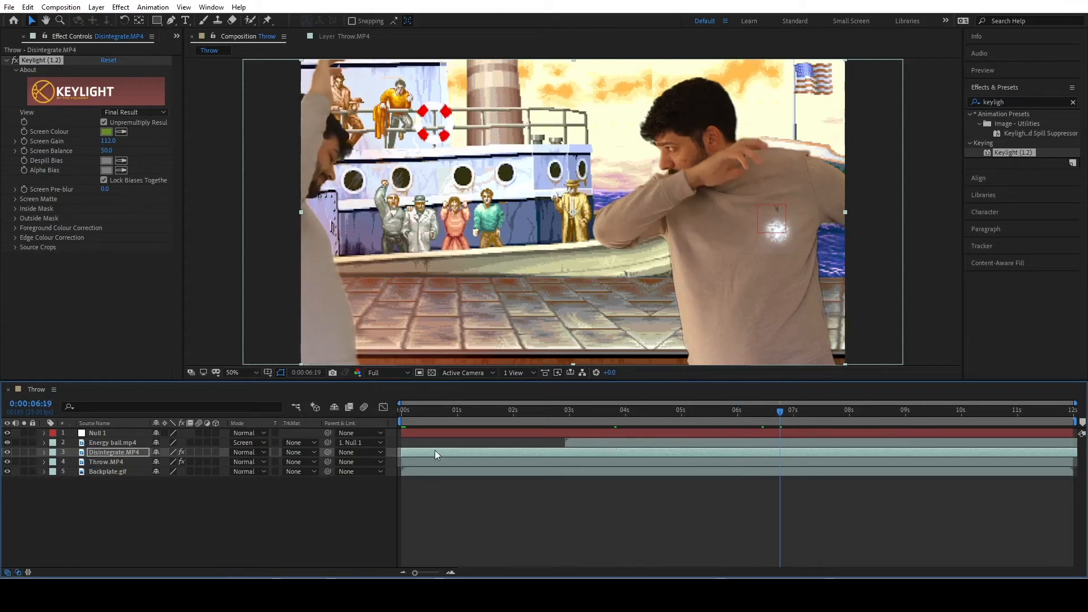
Step: Shift the Disintegrate.MP4 layer slightly earlier in the timeline and return the playhead to 0:00:00:00
drag(436, 451, 402, 458)
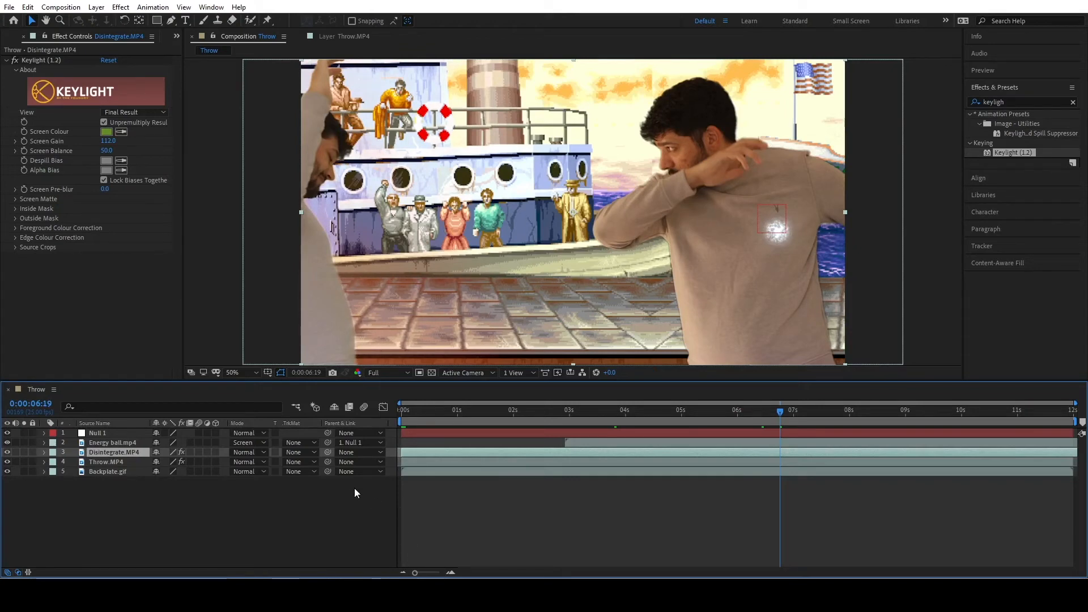
drag(432, 409, 378, 410)
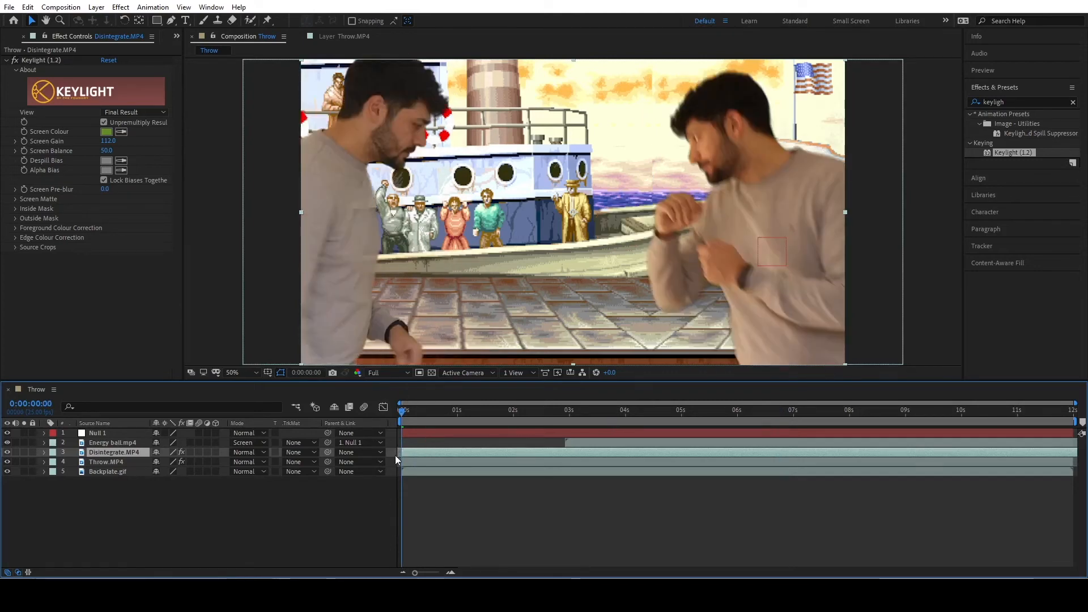
Step: Shift the Disintegrate.MP4 layer slightly earlier in the timeline and check both performers' timing between 0:00:05:24 and 0:00:07:07
mouse_move(402, 452)
mouse_down()
mouse_move(429, 453)
mouse_move(415, 450)
mouse_up()
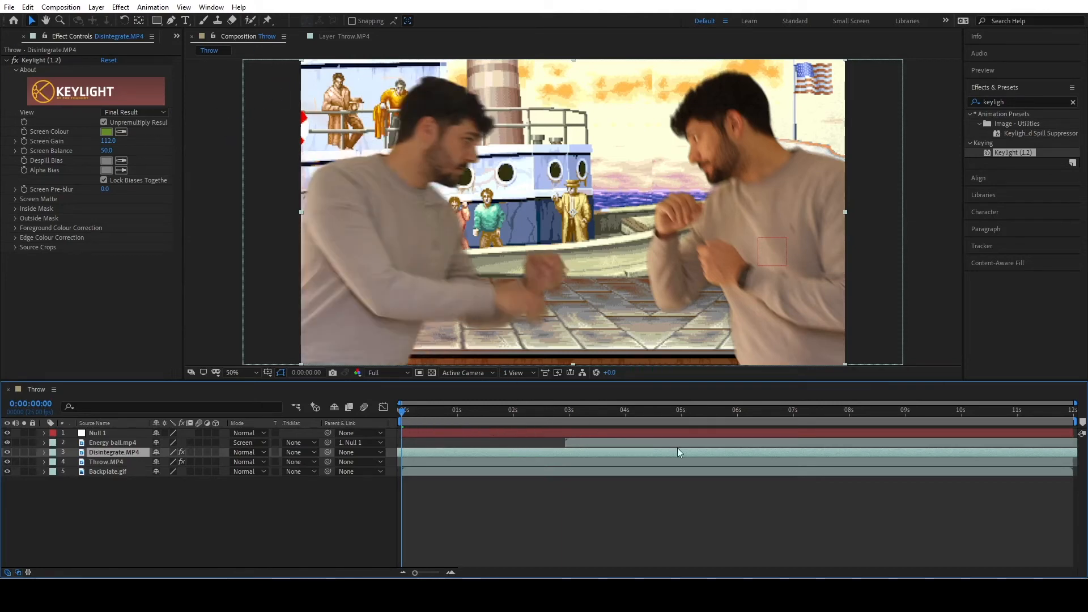
drag(719, 410, 734, 412)
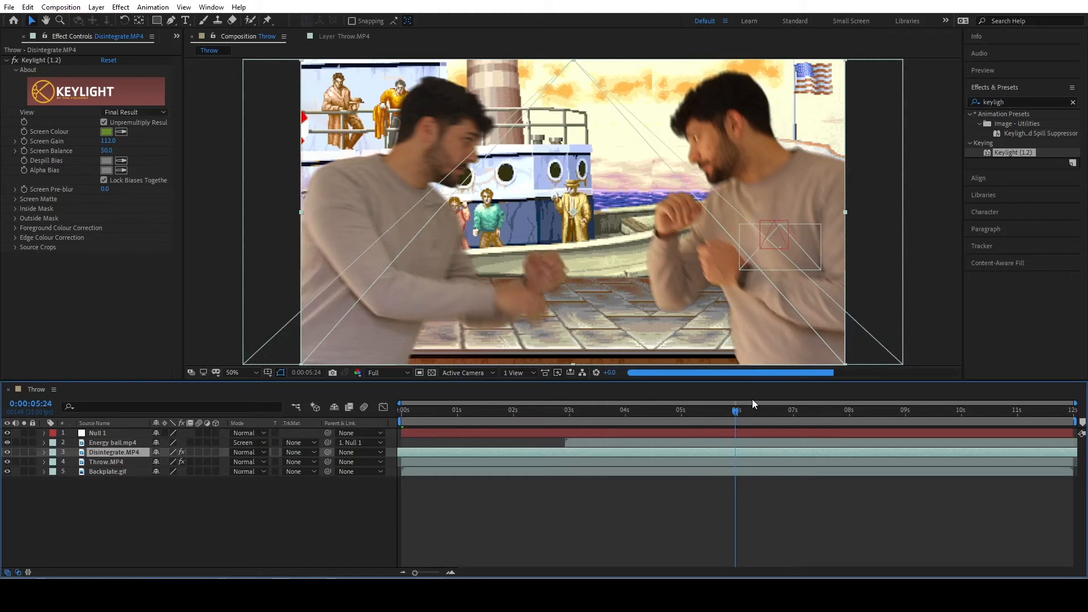
click(792, 412)
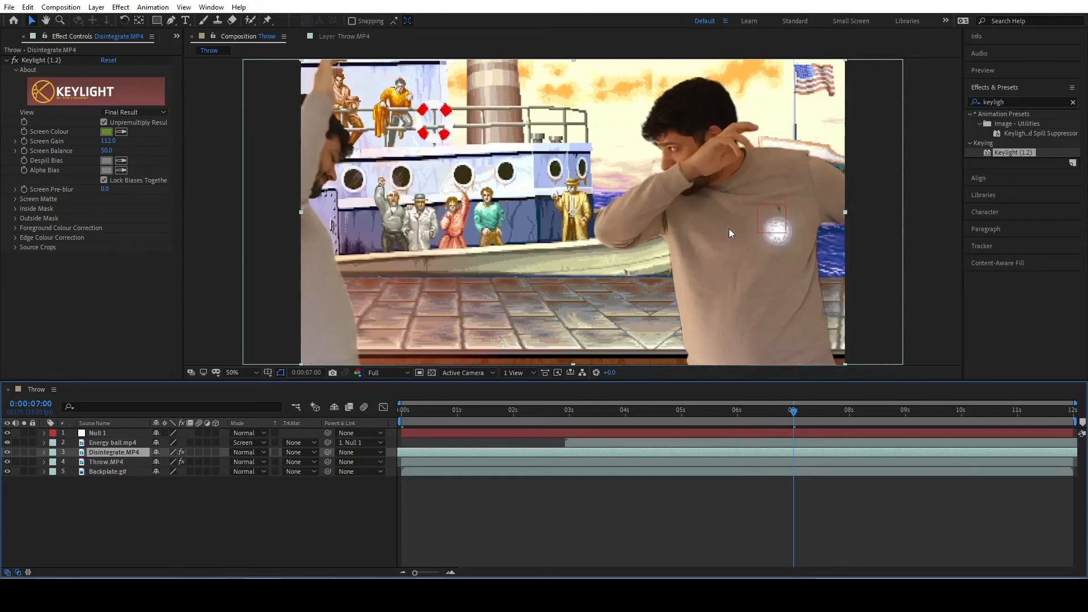
click(776, 412)
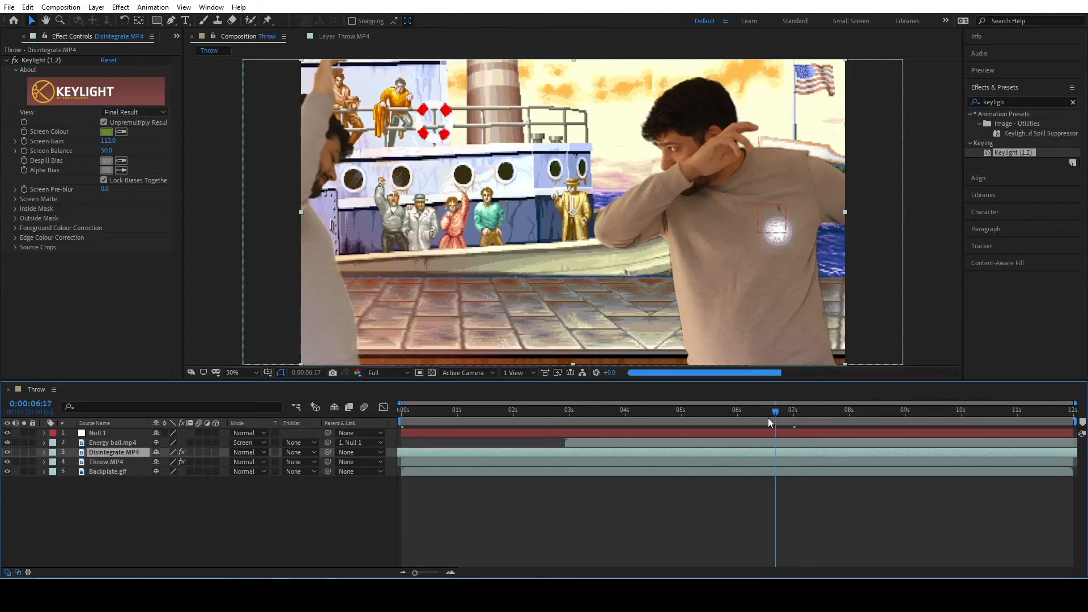
drag(797, 417, 740, 410)
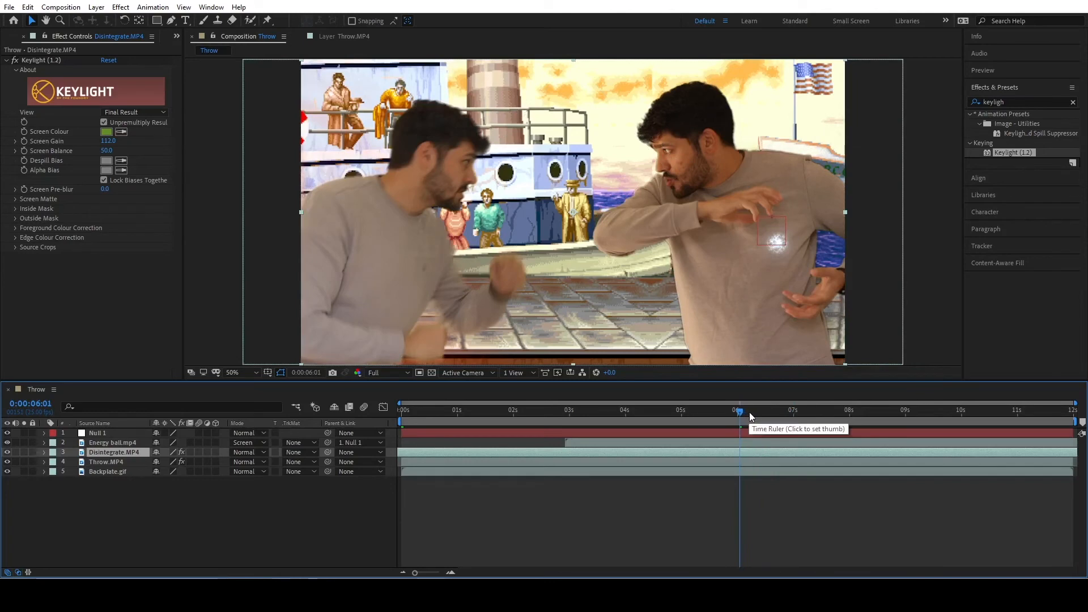
drag(743, 412, 814, 409)
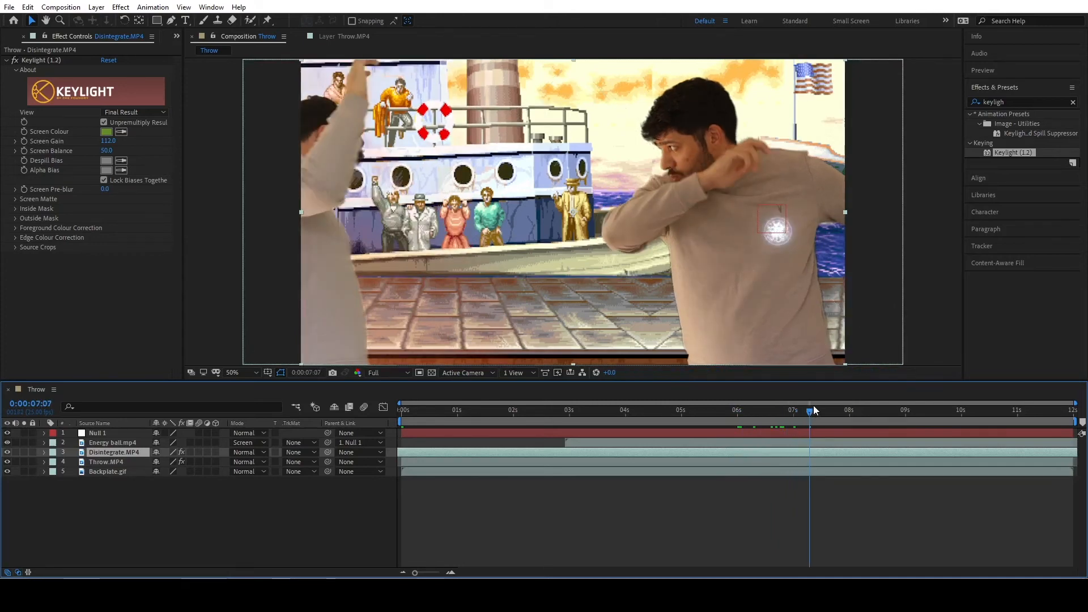
Step: Examine the frames between 0:00:07:07 and 0:00:07:15 for the moment the throwing performer releases the energy ball
click(827, 411)
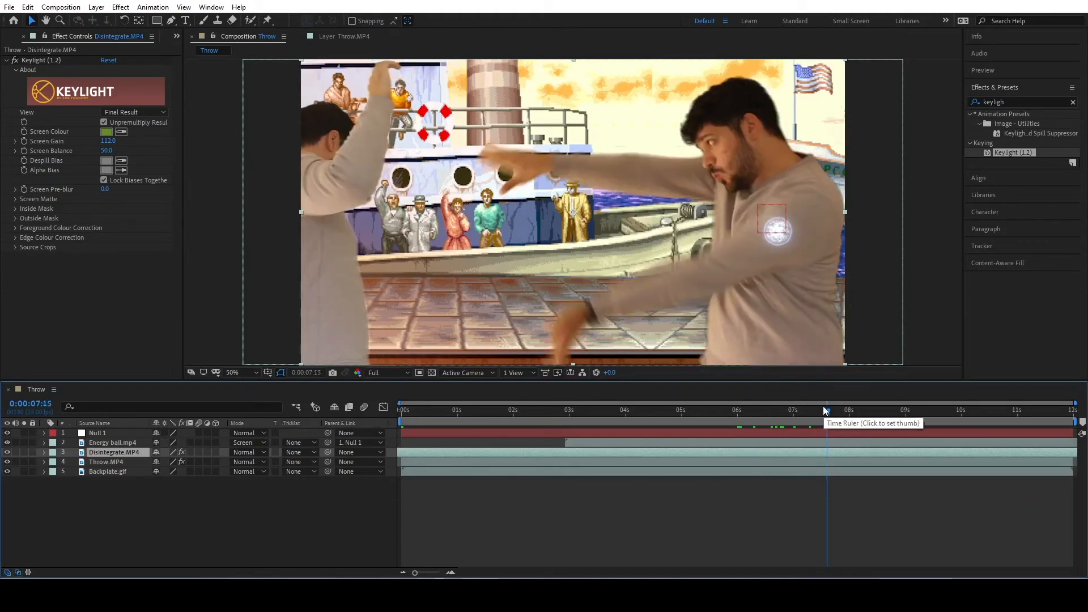
click(811, 411)
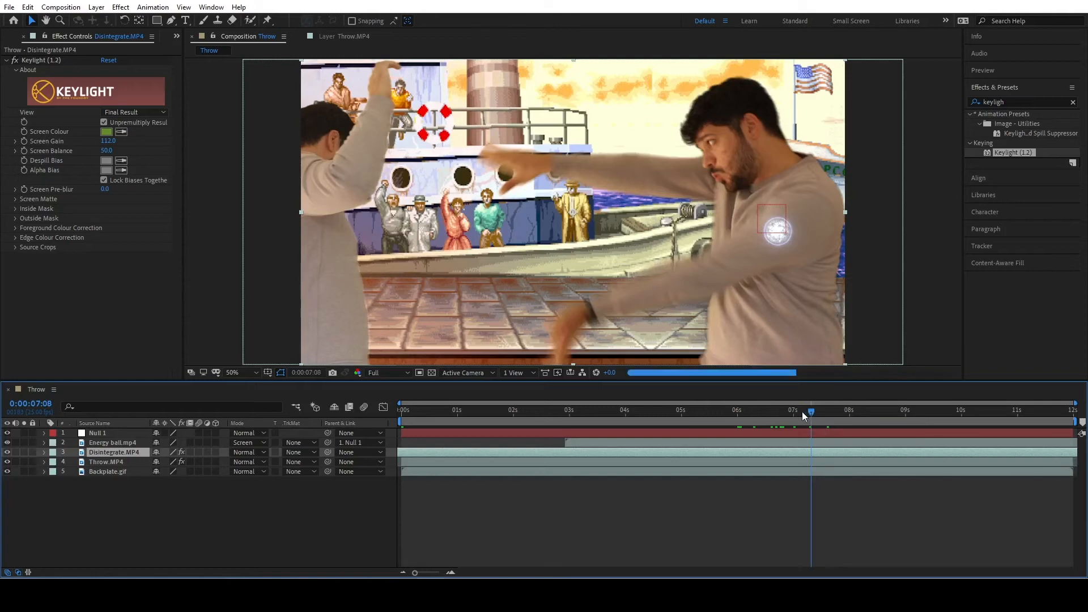
click(803, 411)
click(811, 412)
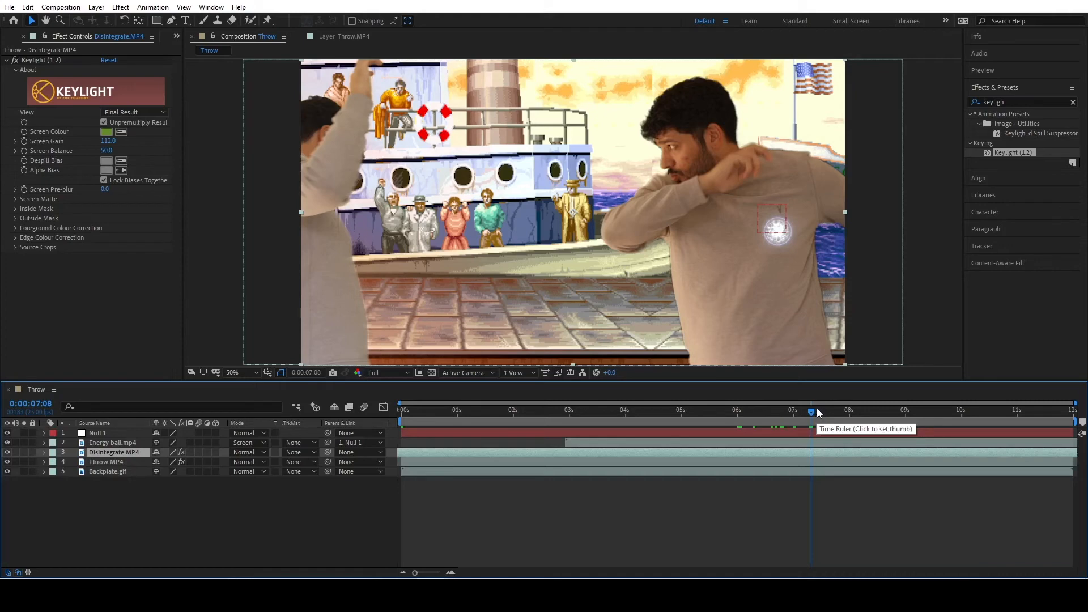
click(818, 412)
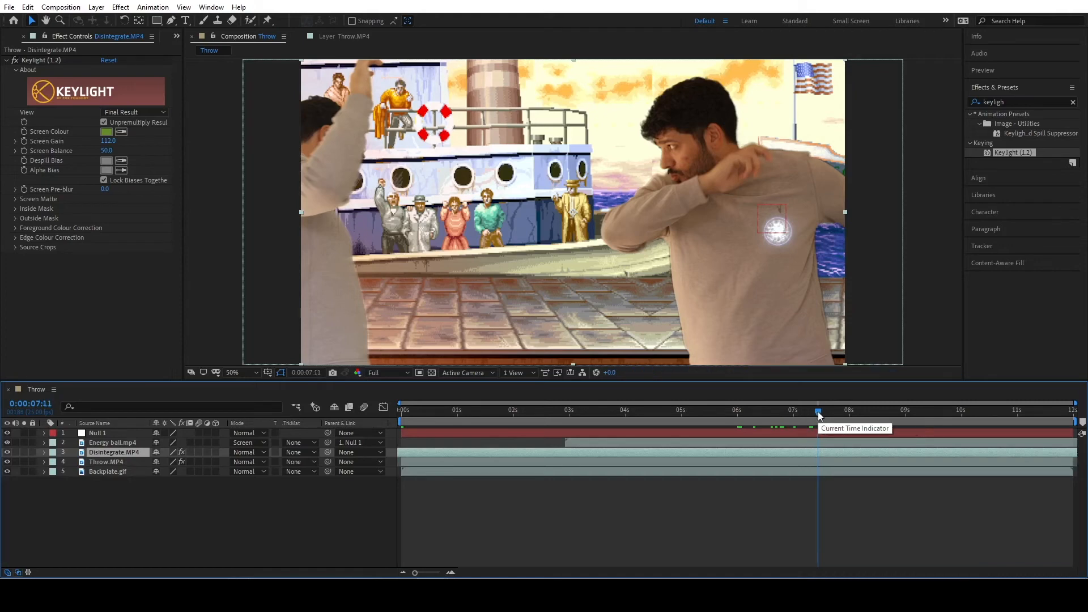
drag(818, 415, 822, 416)
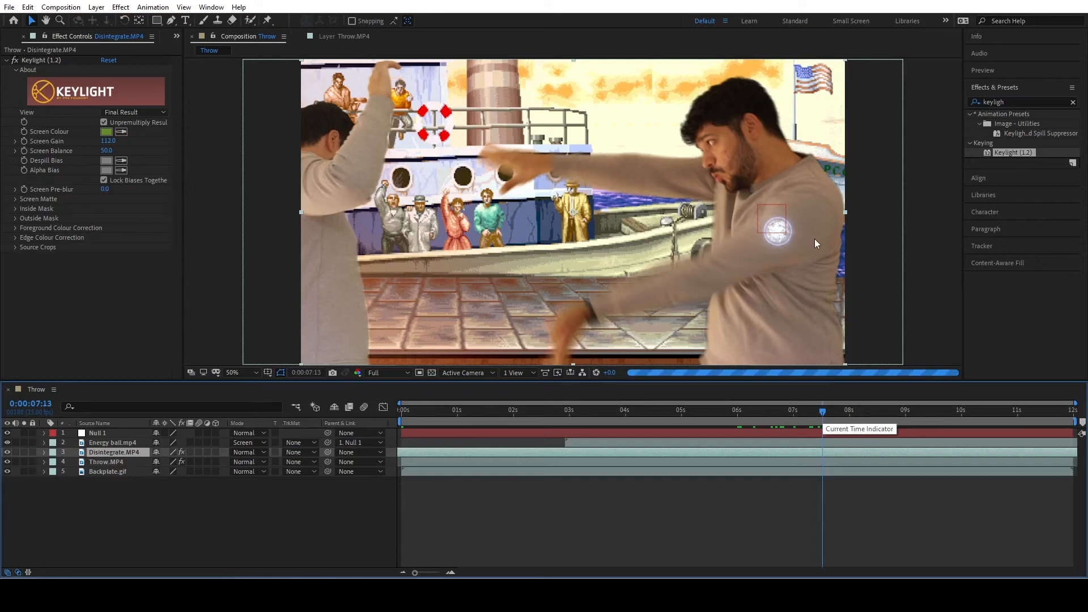
Step: Reveal the Position property of Energy ball.mp4 and review the ball and throwing motion between 0:00:06:09 and 0:00:07:15
click(108, 443)
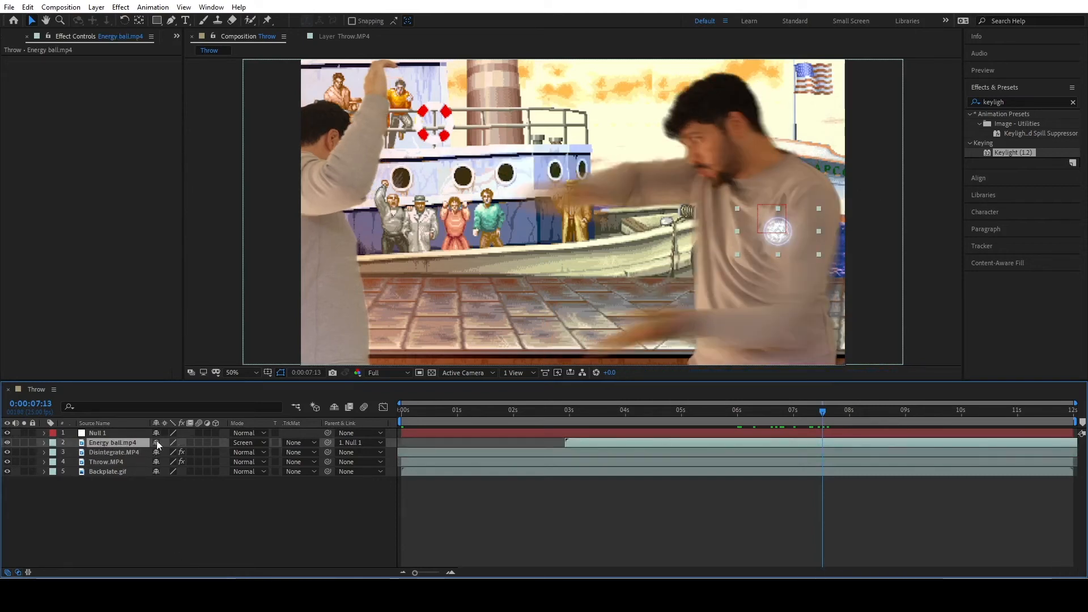
key(p)
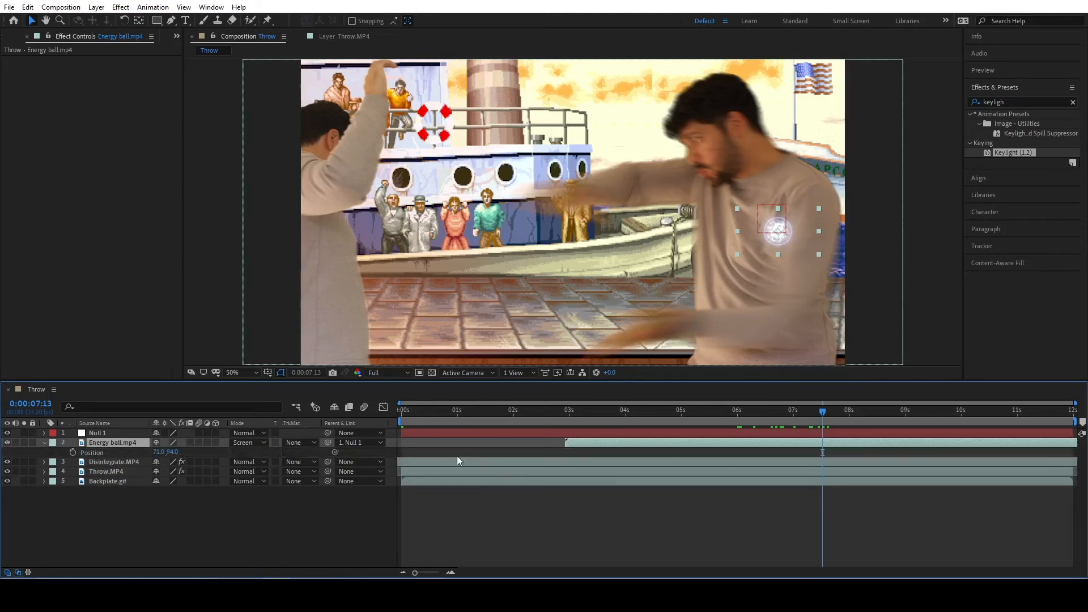
click(810, 410)
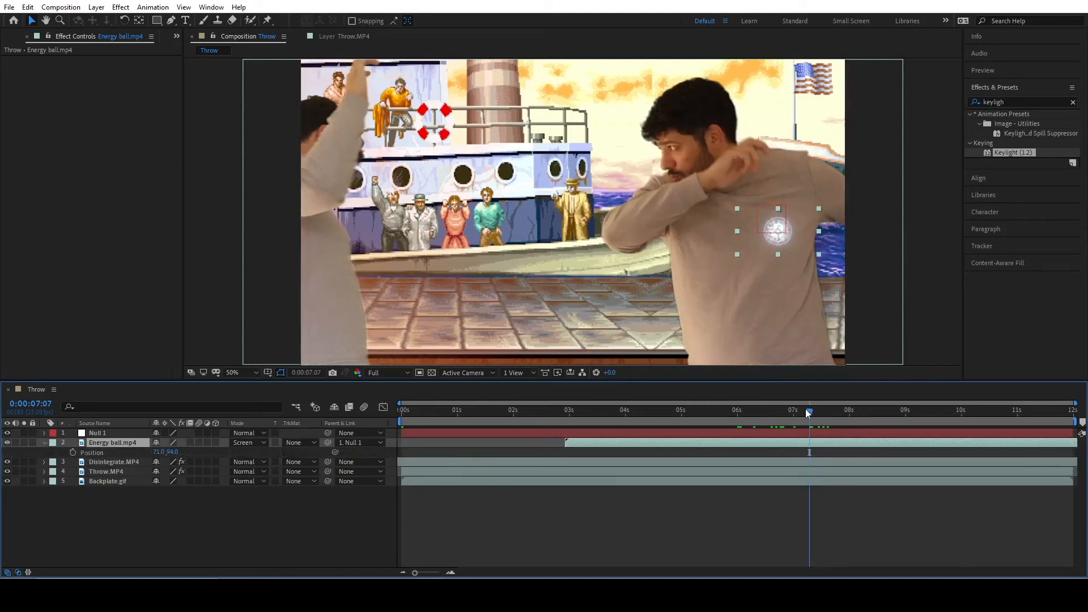
click(792, 410)
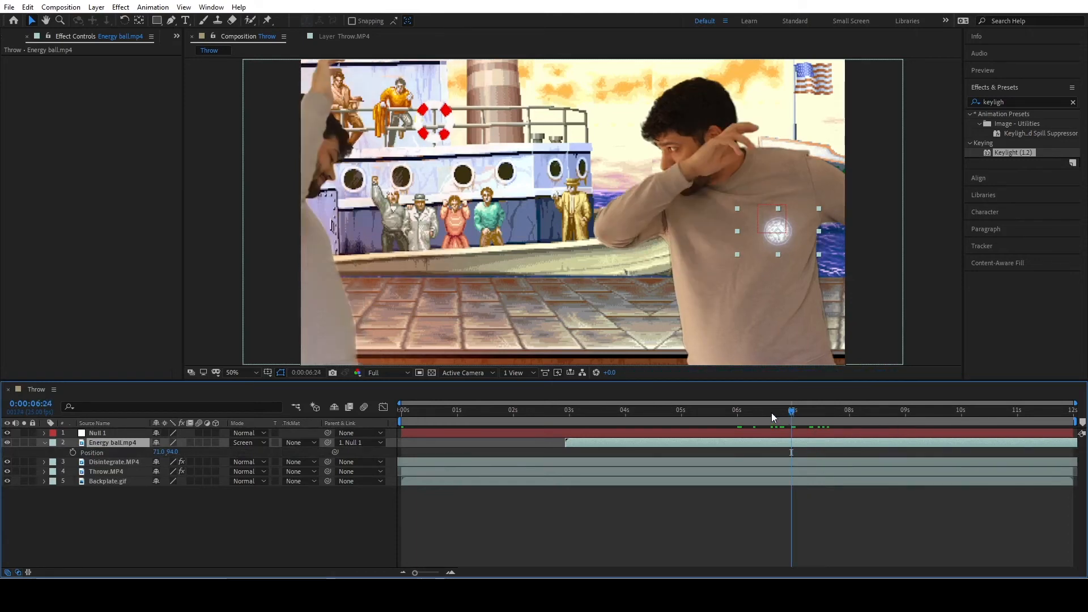
click(772, 414)
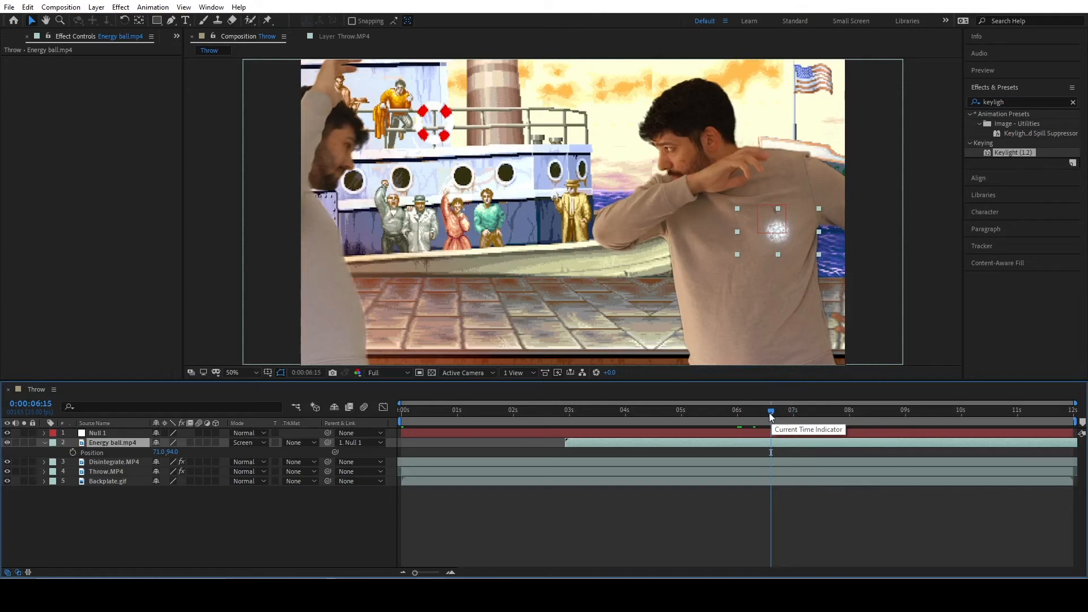
click(756, 417)
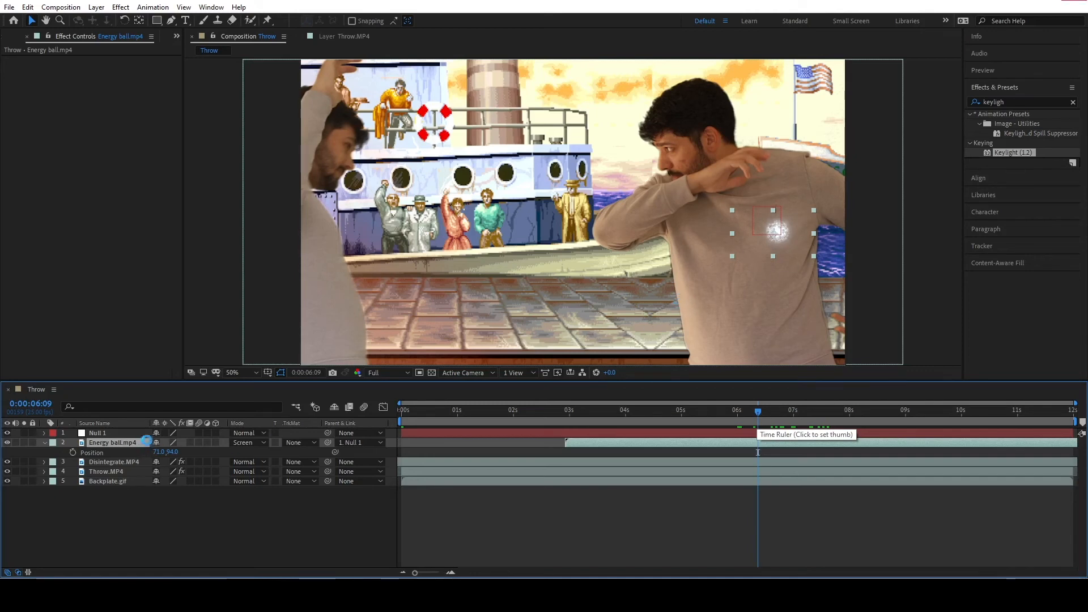
click(794, 412)
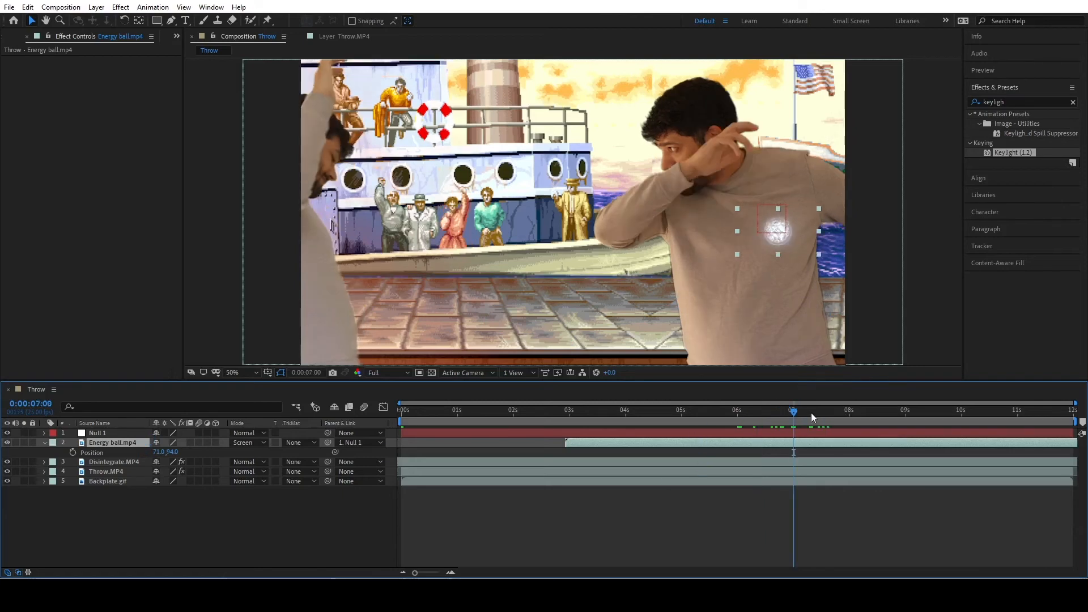
click(810, 413)
click(824, 414)
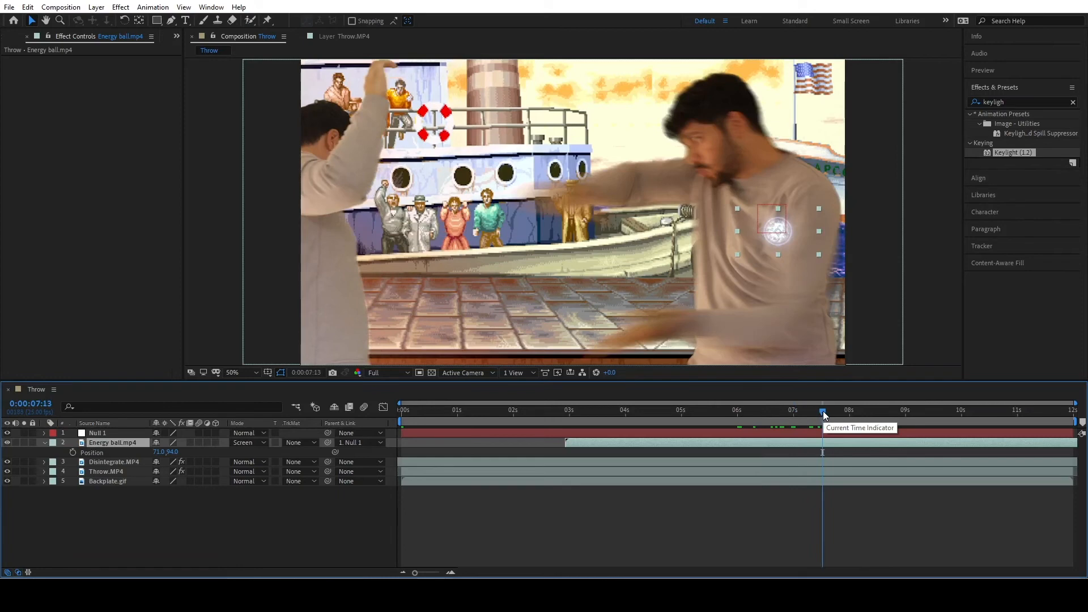
click(827, 414)
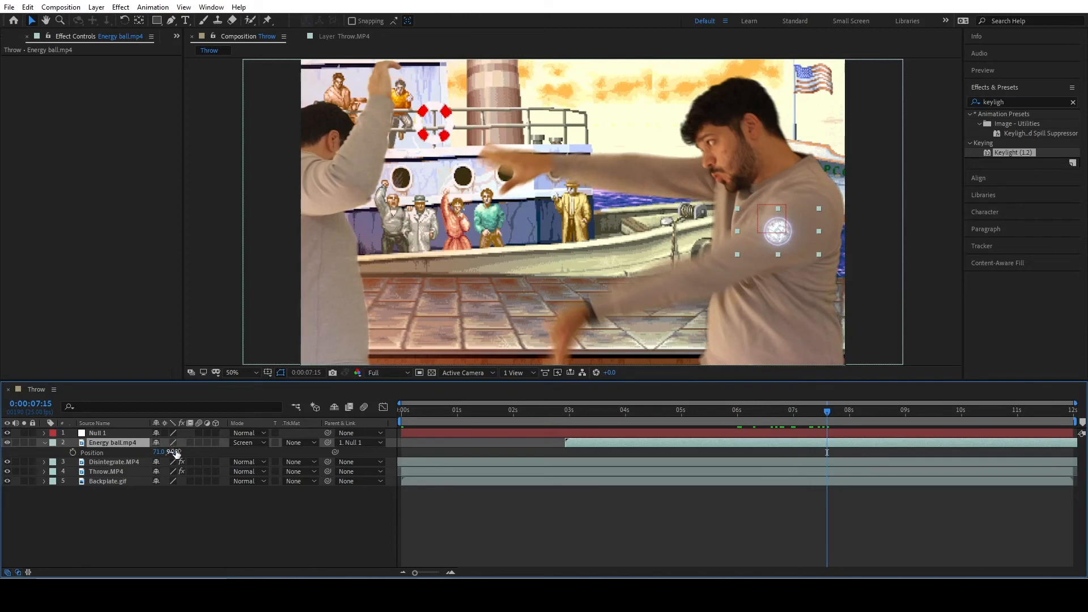
drag(177, 453, 2, 445)
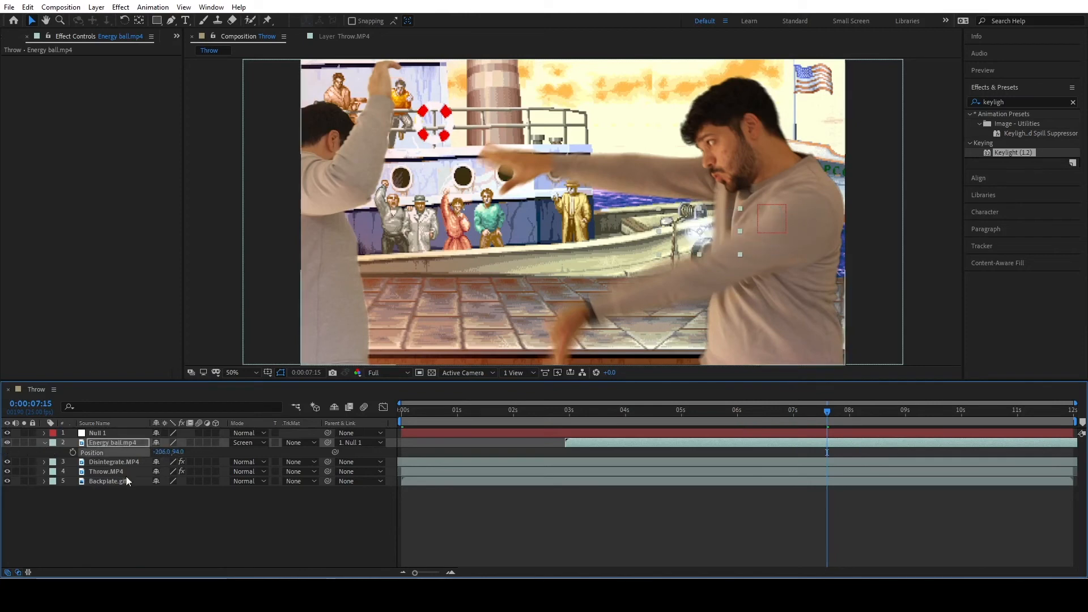
drag(167, 453, 11, 452)
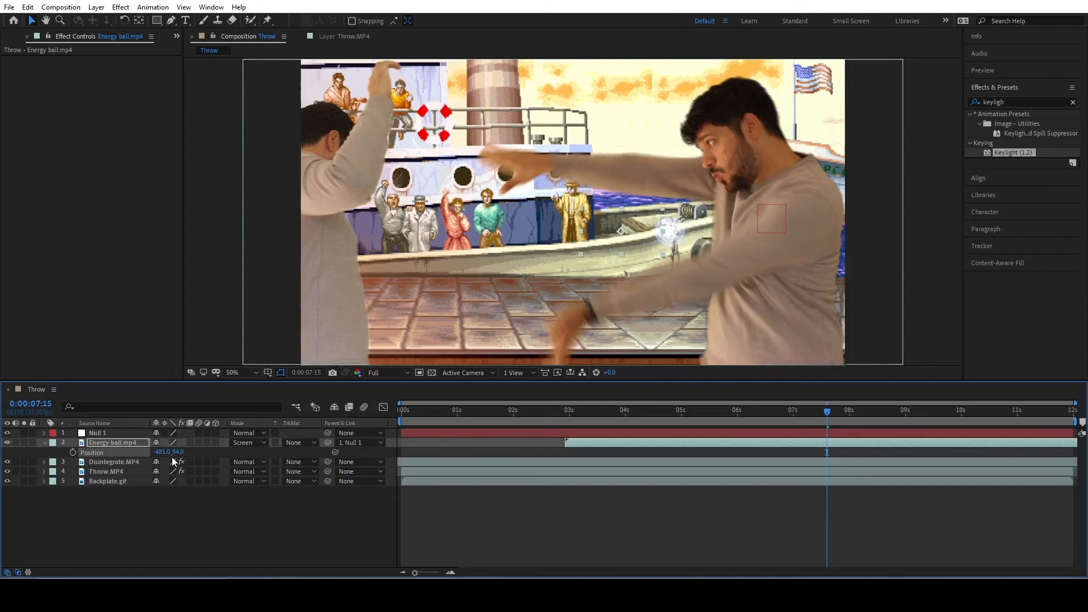
key(ctrl+z)
key(ctrl+z)
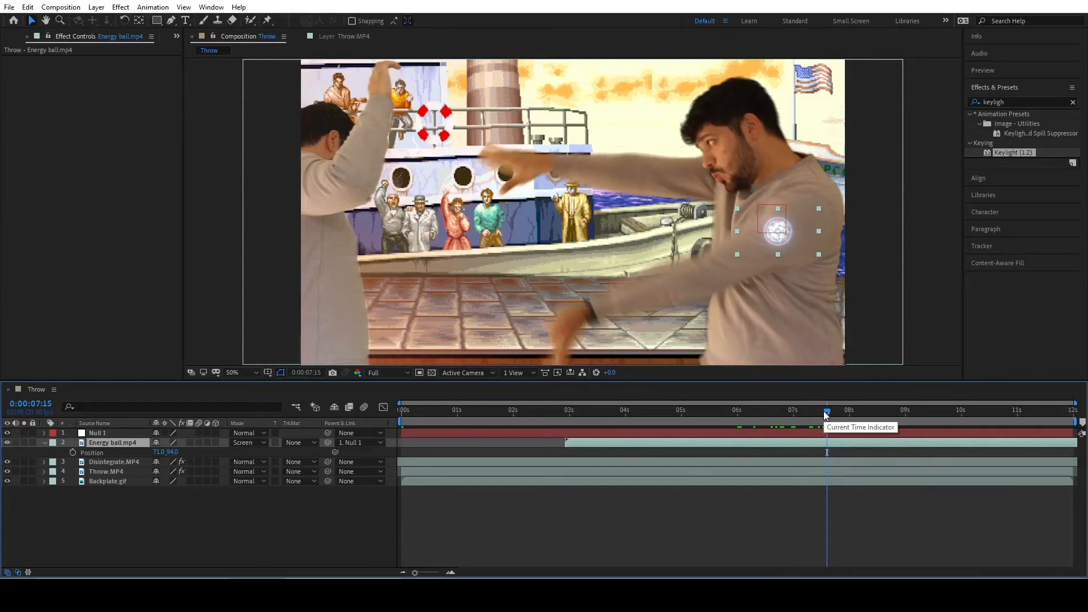
Step: Keyframe Energy ball.mp4's Position at 0:00:07:11 and move the ball beyond the frame's left edge, to about -1857, 2, at 0:00:07:18
drag(824, 410, 819, 414)
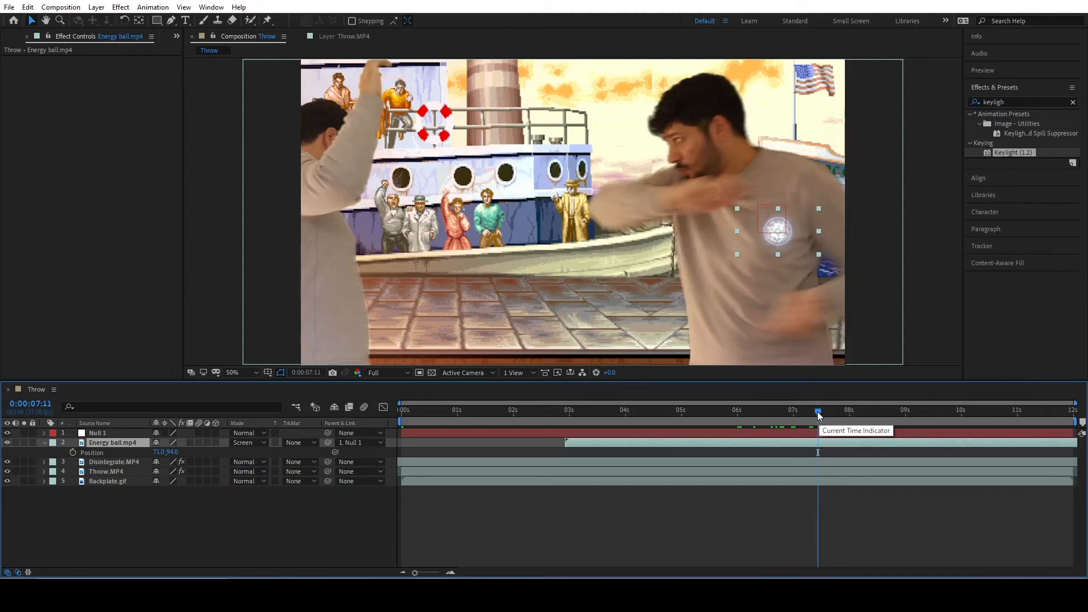
click(72, 452)
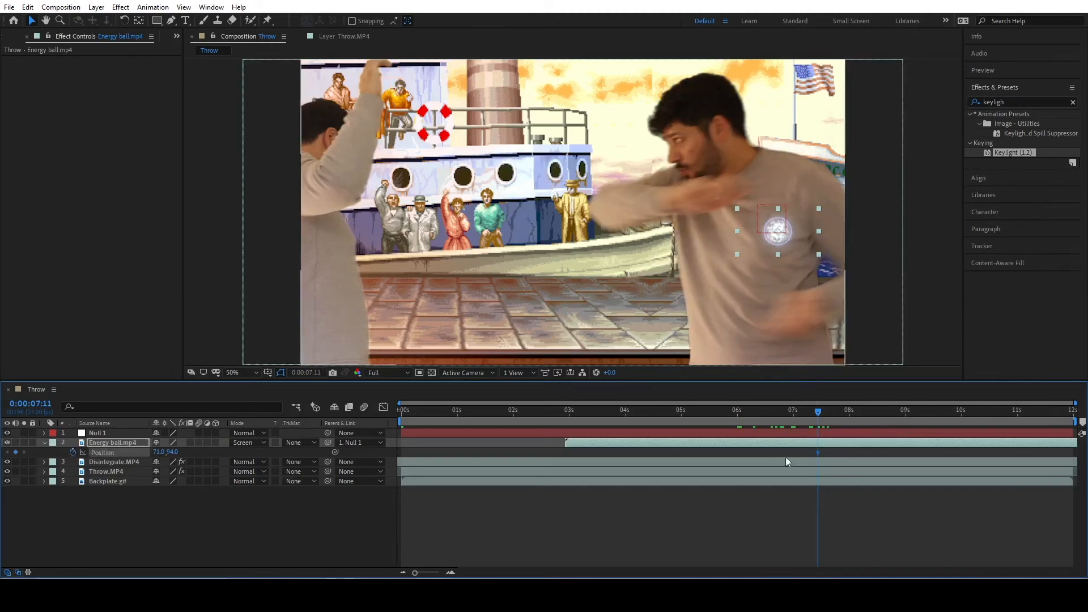
drag(841, 409, 832, 410)
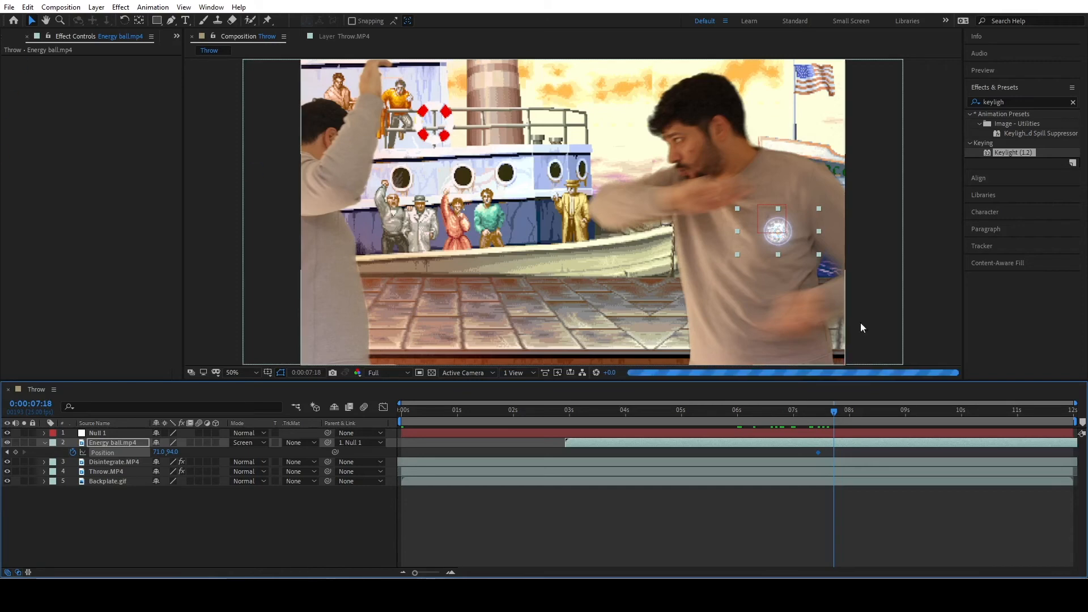
drag(780, 235, 185, 263)
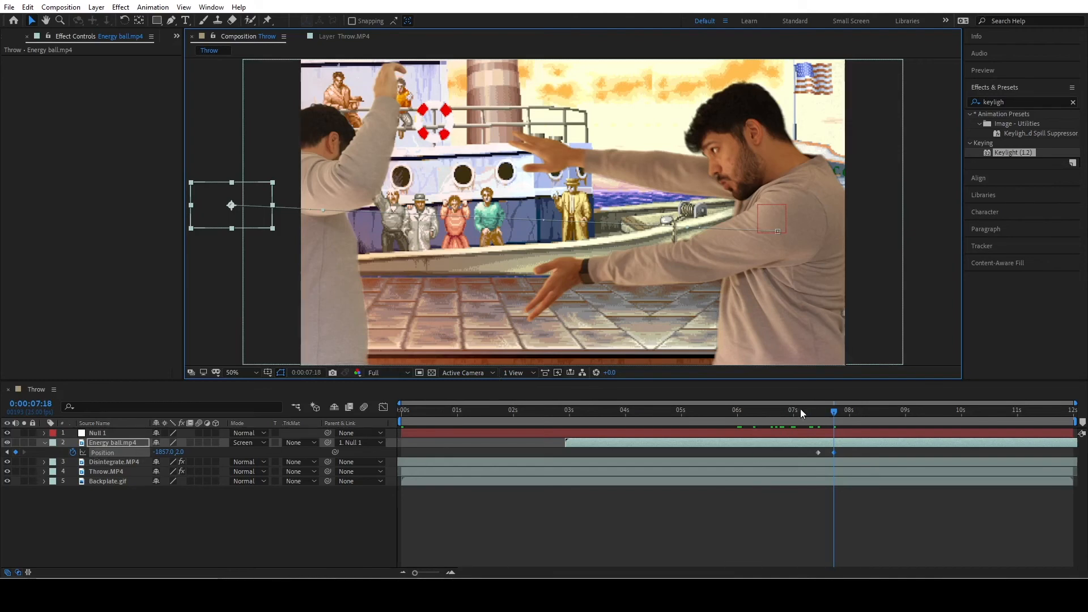
Step: Animate Energy ball.mp4's Scale with a 15% keyframe at 0:00:06:00 and a 50% keyframe at 0:00:07:00
click(739, 410)
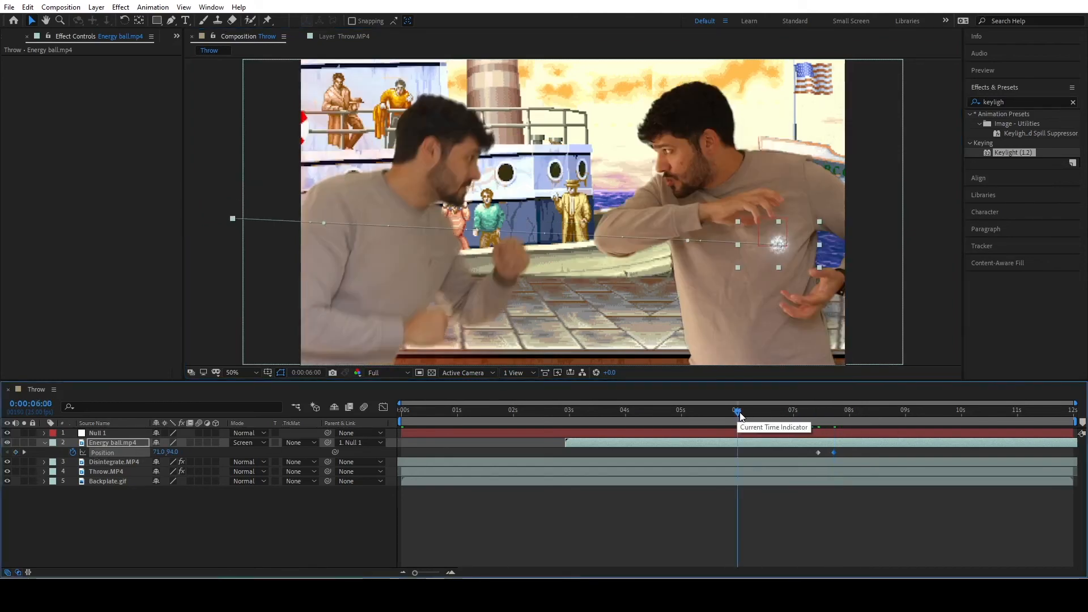
key(s)
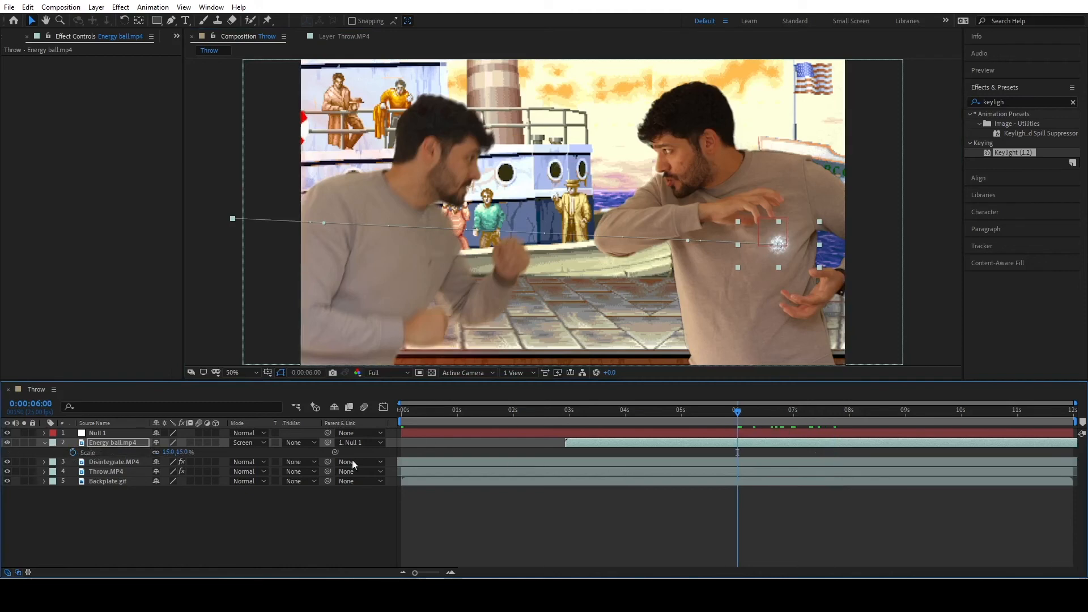
click(73, 452)
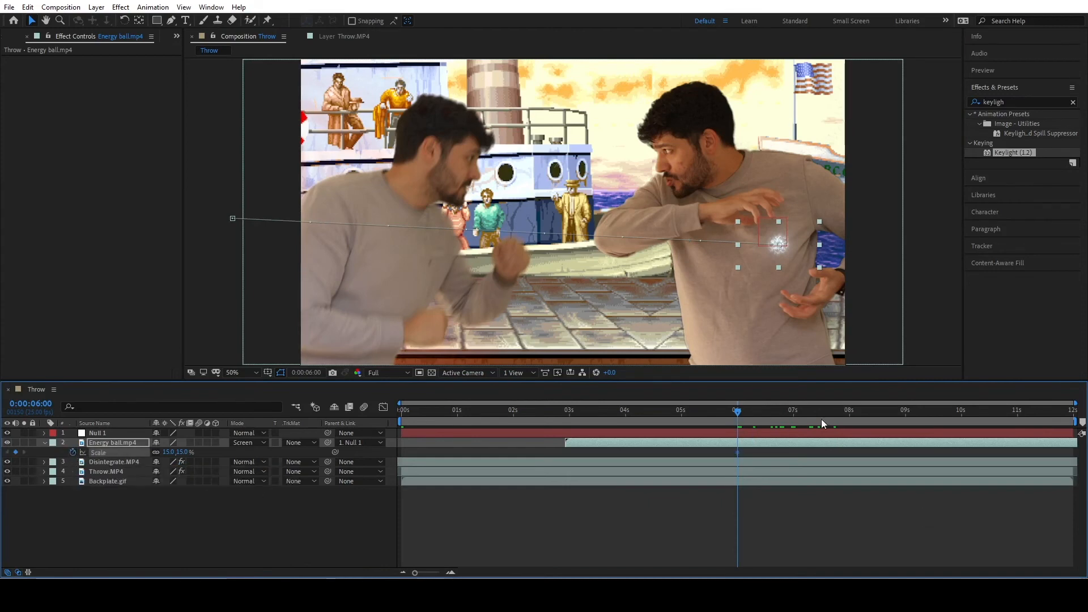
mouse_move(794, 414)
mouse_down()
mouse_move(804, 411)
mouse_move(783, 415)
mouse_move(794, 410)
mouse_up()
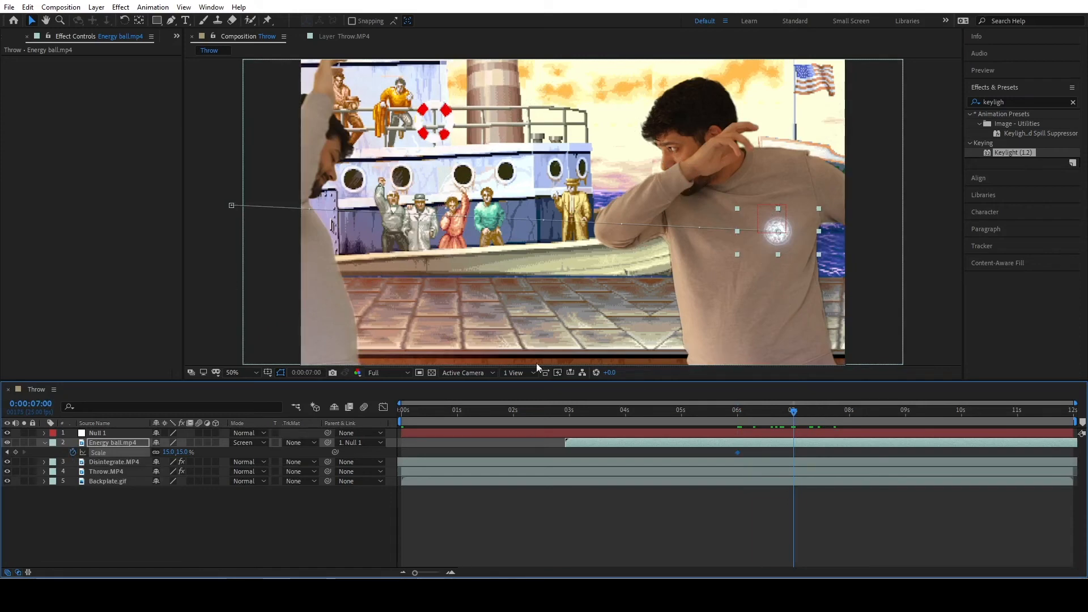
click(185, 452)
text(50)
key(Return)
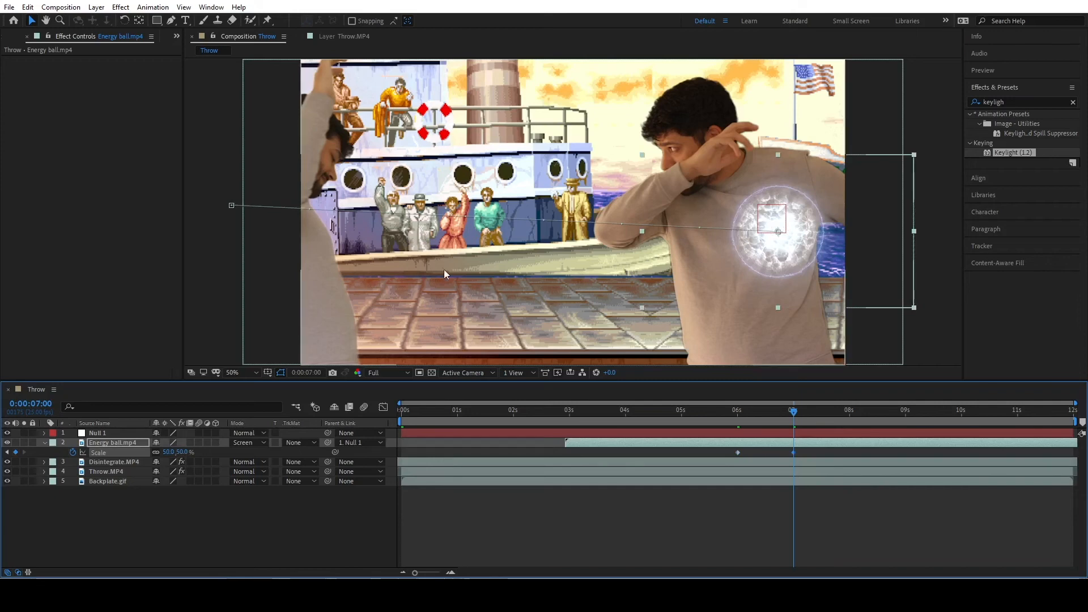
Step: Add a Scale keyframe of about 65% to Energy ball.mp4 at 0:00:07:03
drag(795, 414, 804, 409)
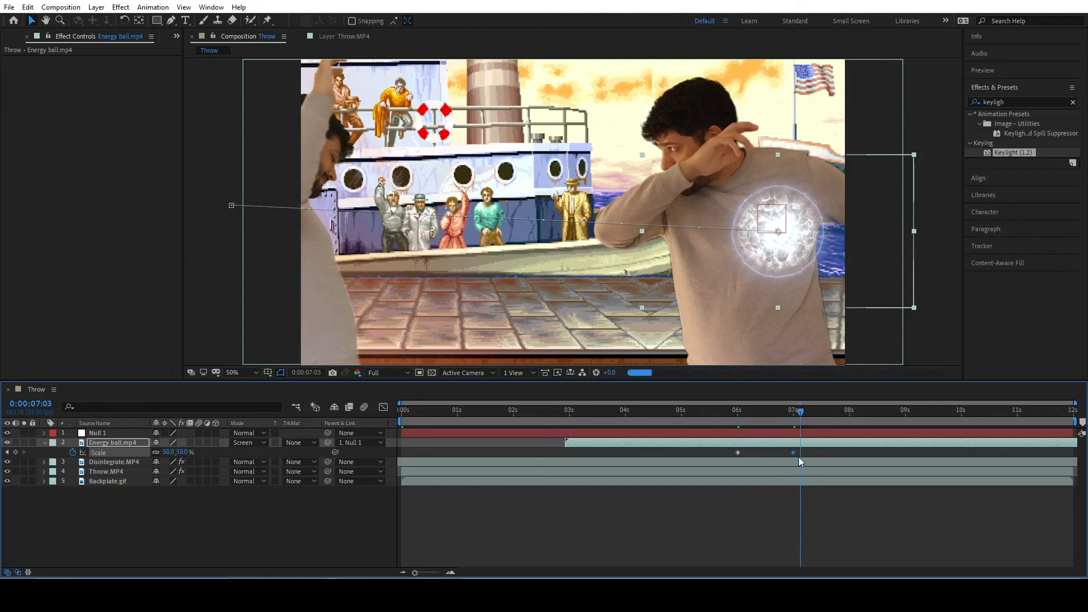
key(Page_Up)
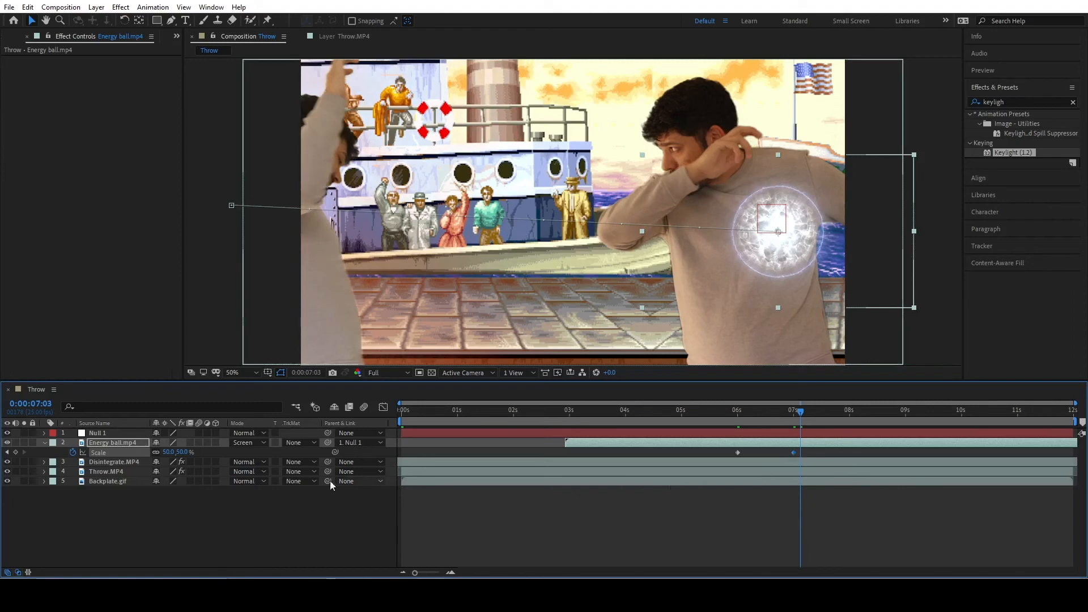
drag(172, 453, 182, 453)
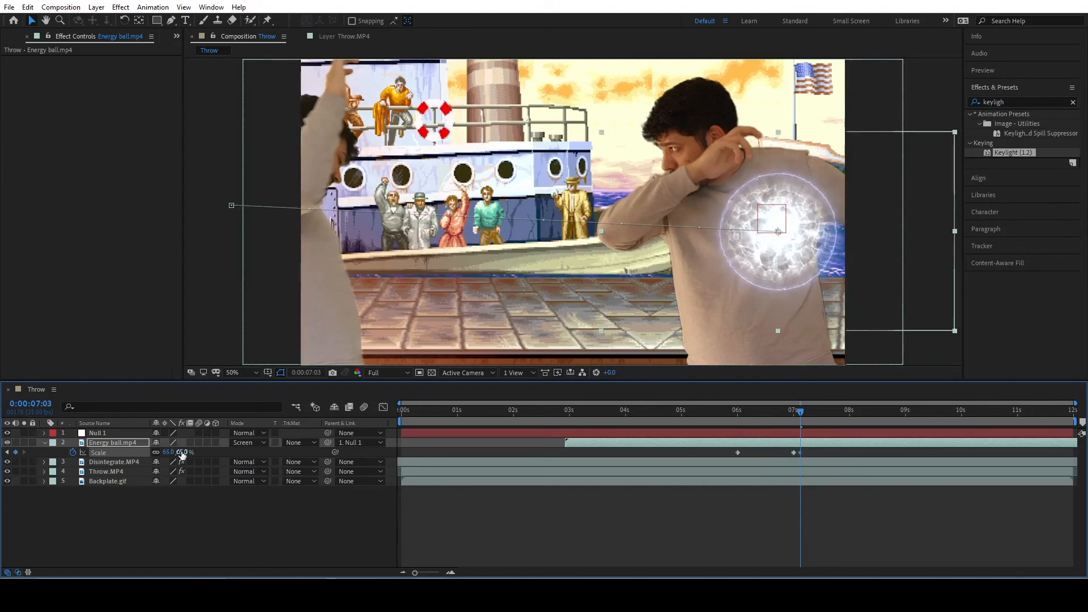
Step: Remove Energy ball.mp4's 50% Scale keyframe at 0:00:07:00 and move its 65% keyframe to 0:00:07:06
click(793, 452)
key(Delete)
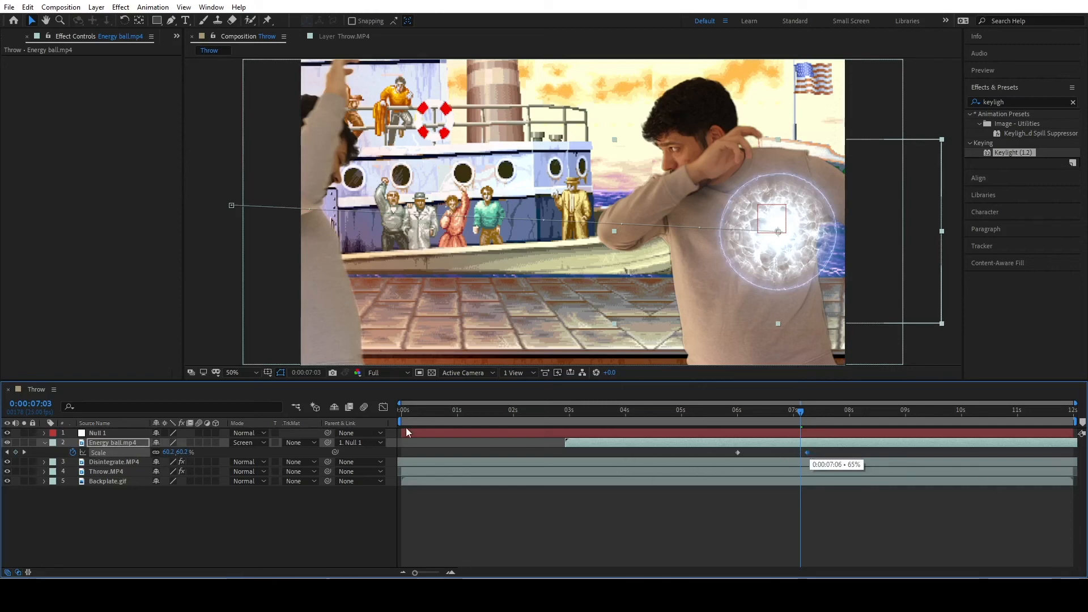
click(594, 410)
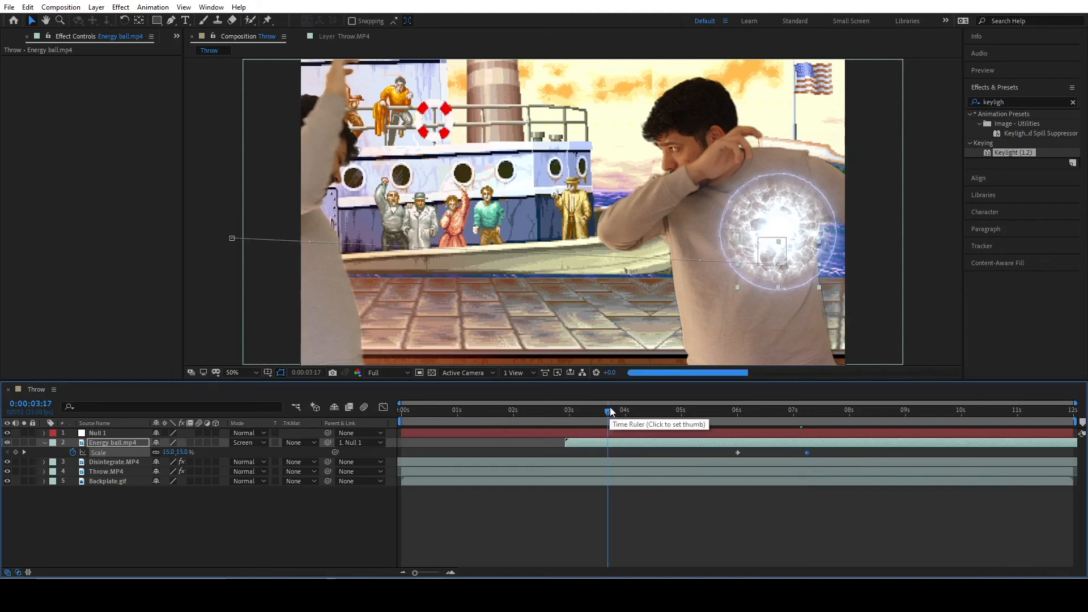
drag(450, 408, 369, 446)
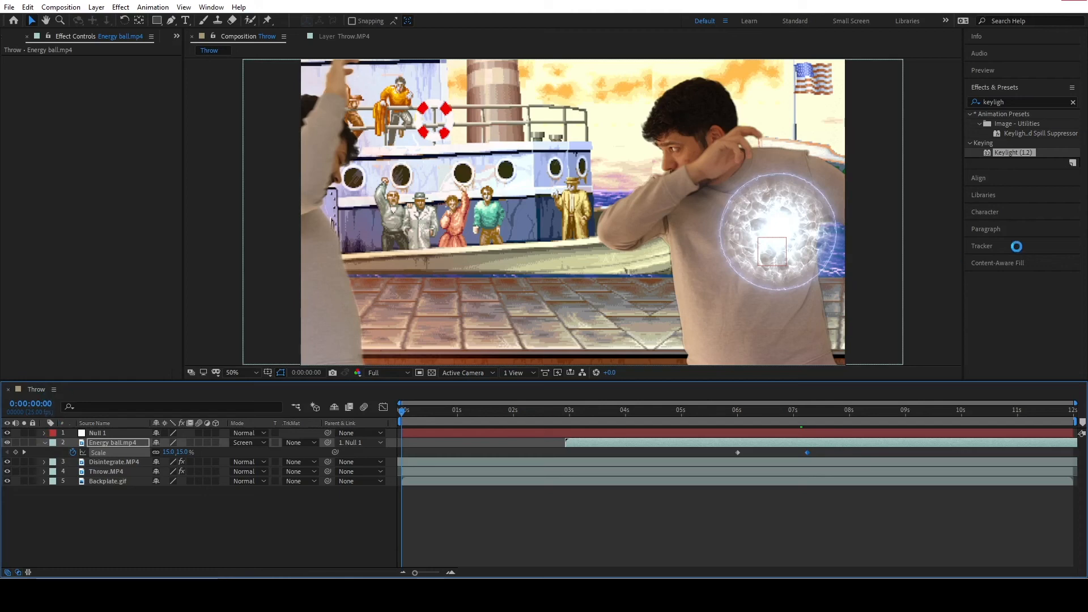
key(s)
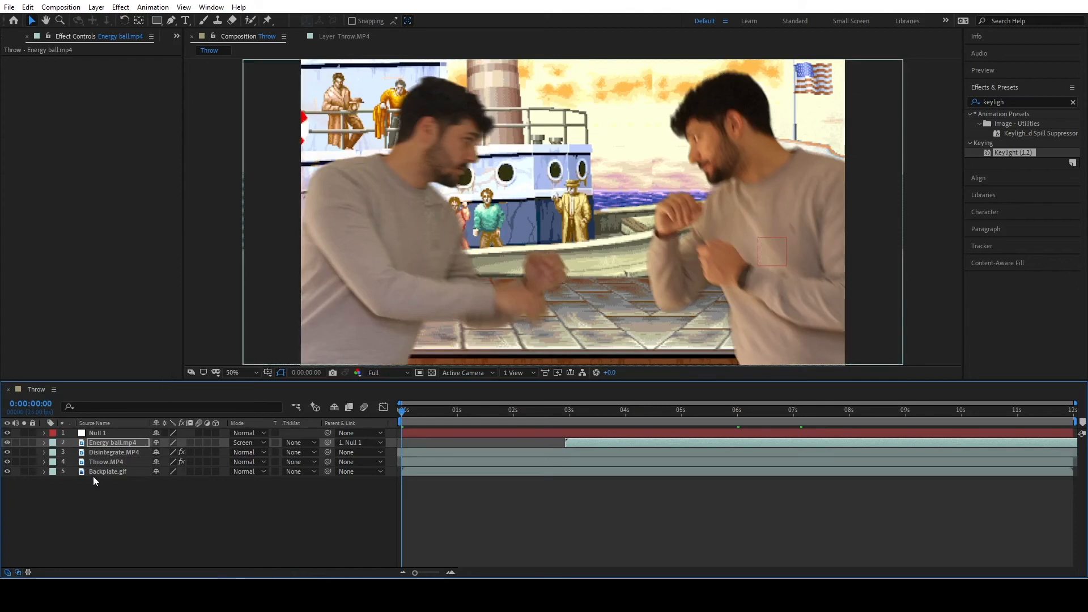
Step: Find the CC Scatterize effect and apply it to the Disintegrate.MP4 layer below Keylight
click(125, 452)
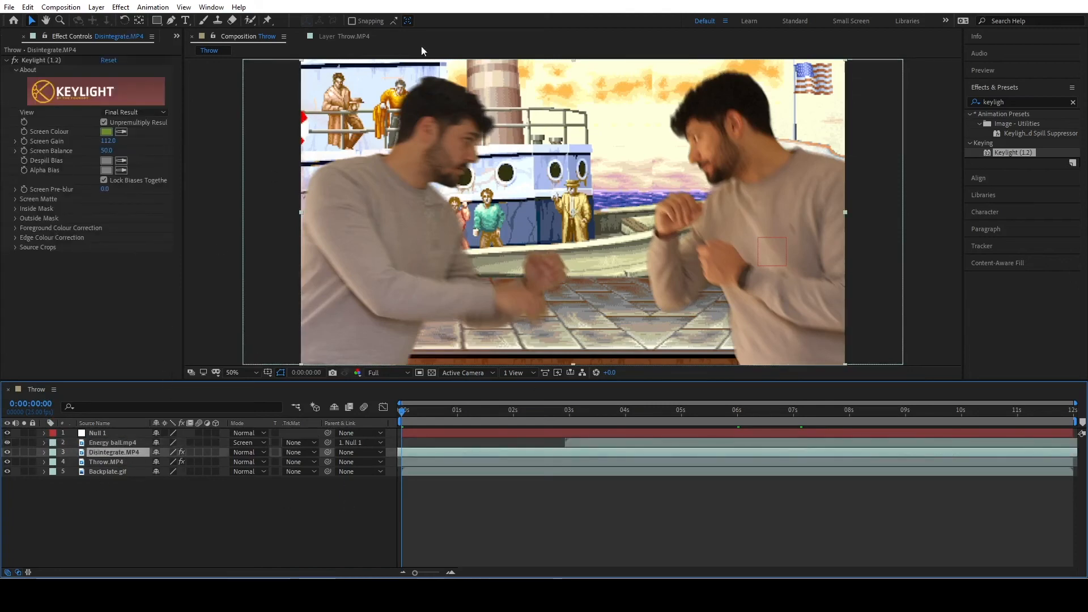
click(1073, 102)
click(1038, 102)
text(c)
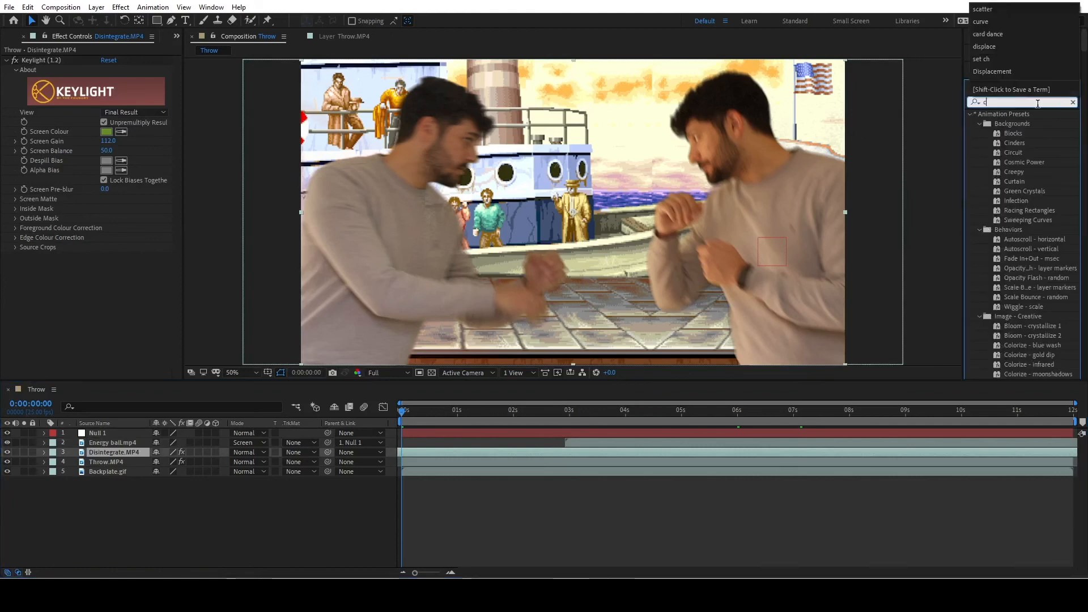
text(c scatte)
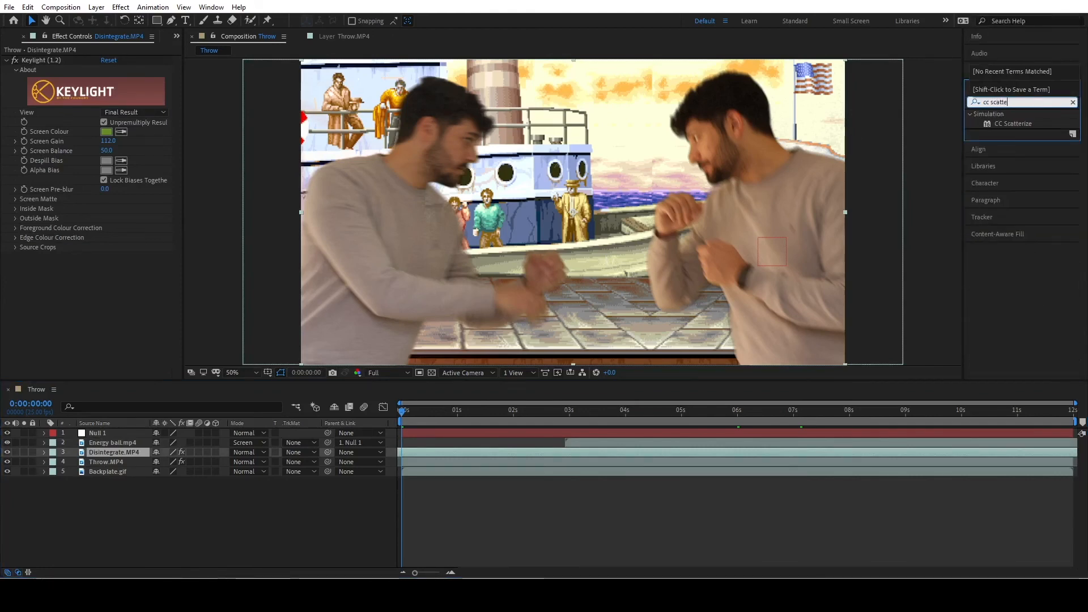
text(r)
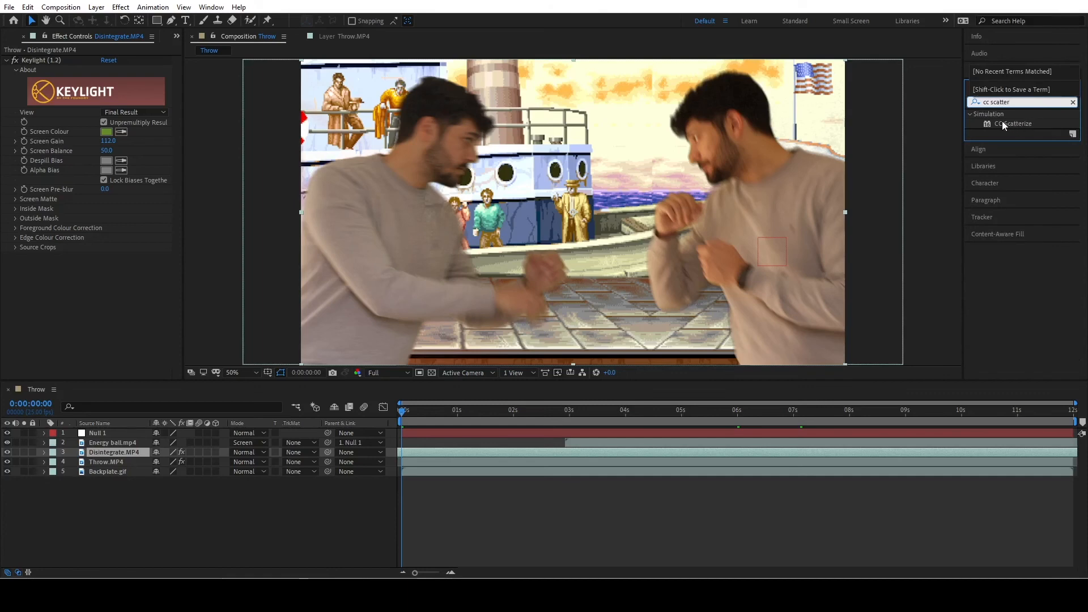
drag(1003, 124, 60, 280)
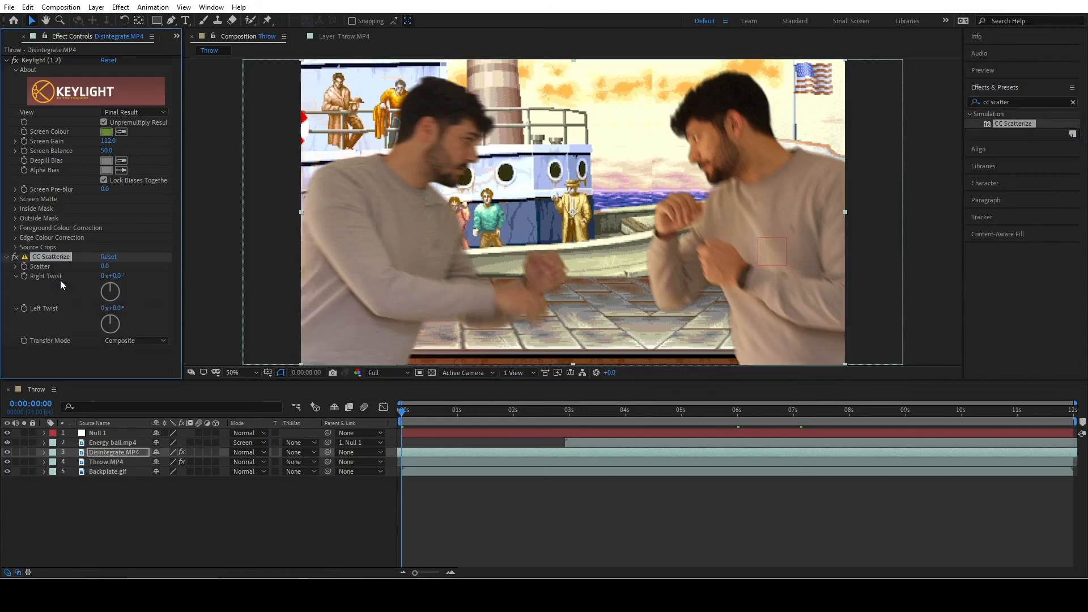
Step: Lower the energy ball into the thrower's hands at 0:00:07:12, adding a Position keyframe of about -194, 201 to Energy ball.mp4
click(763, 411)
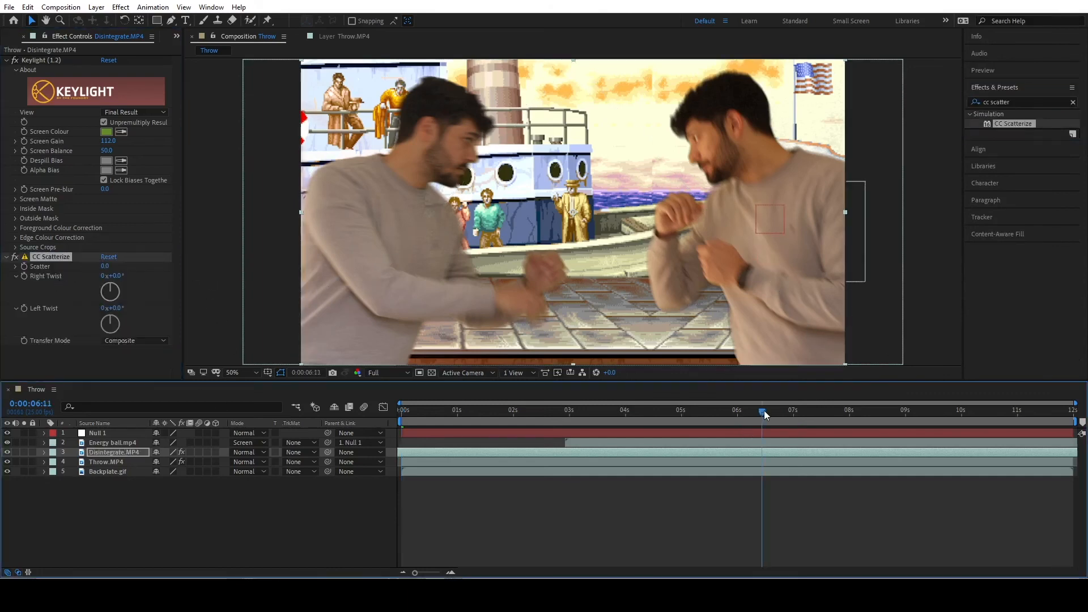
click(798, 411)
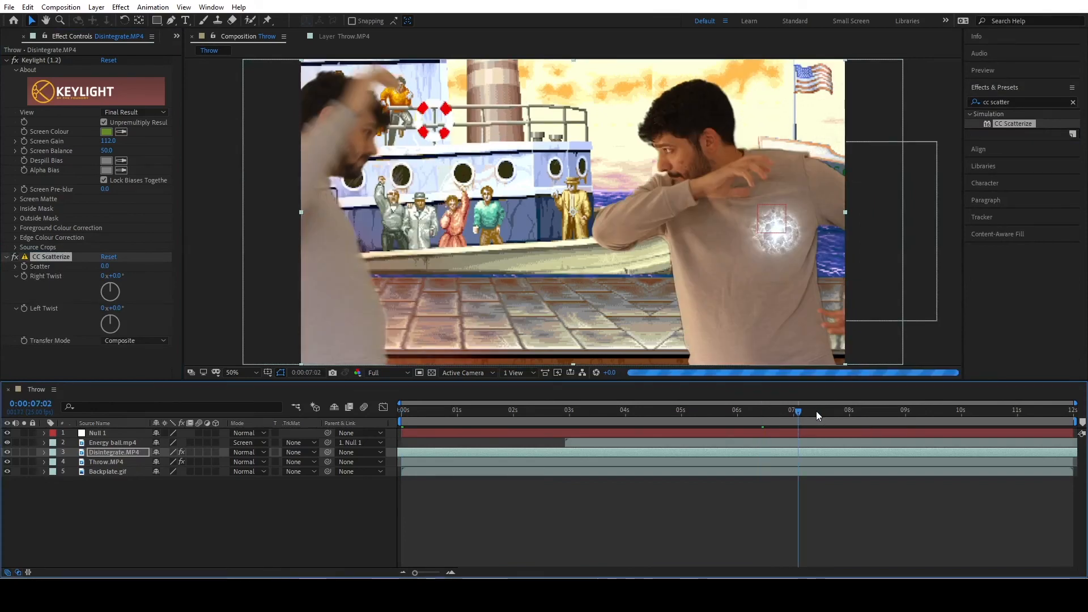
click(816, 413)
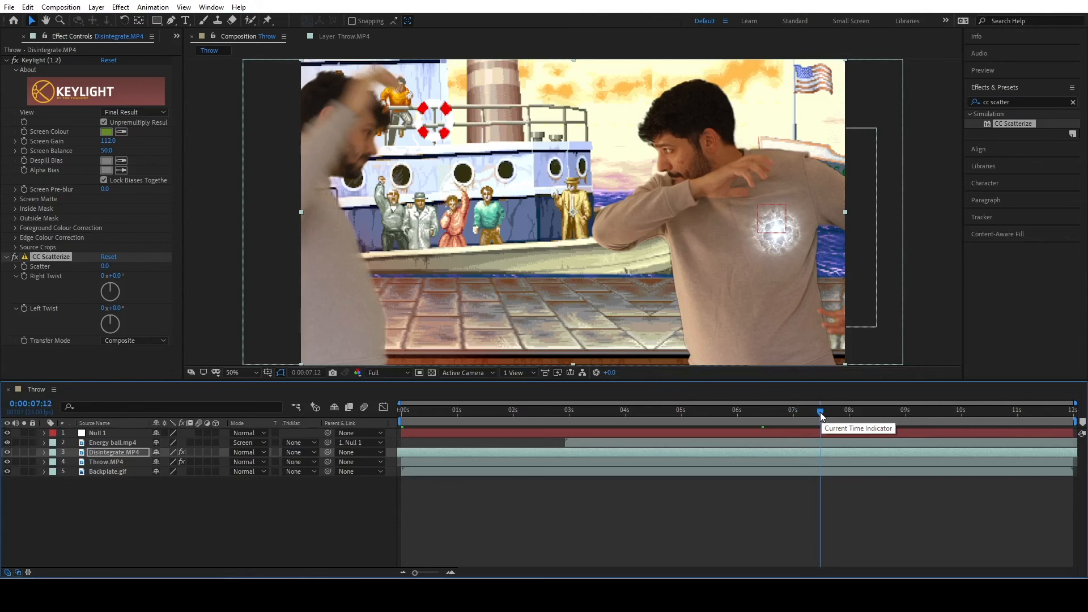
click(820, 412)
key(space)
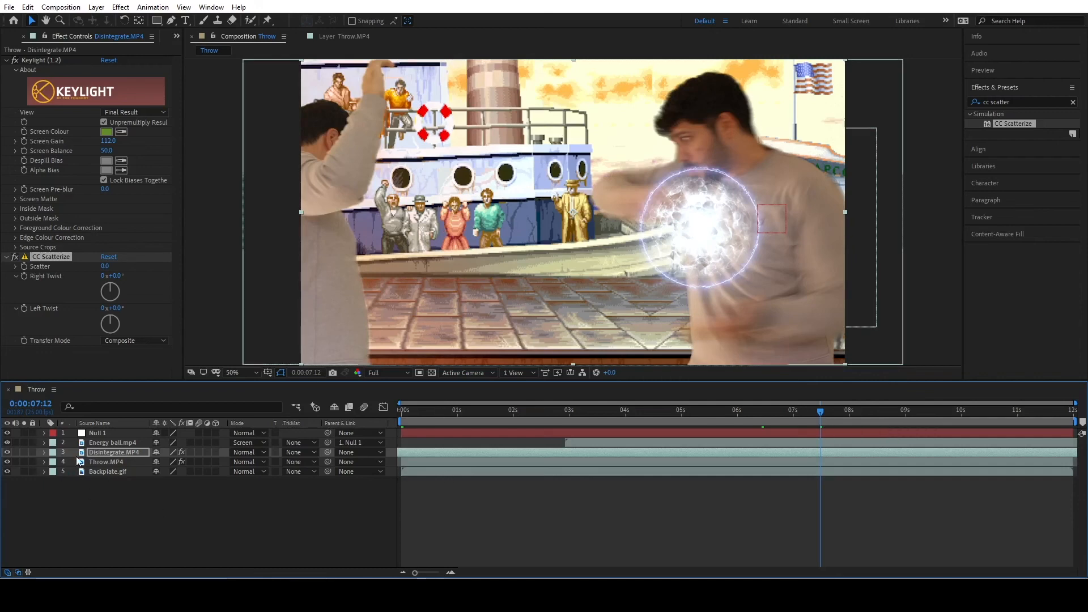
click(120, 444)
key(p)
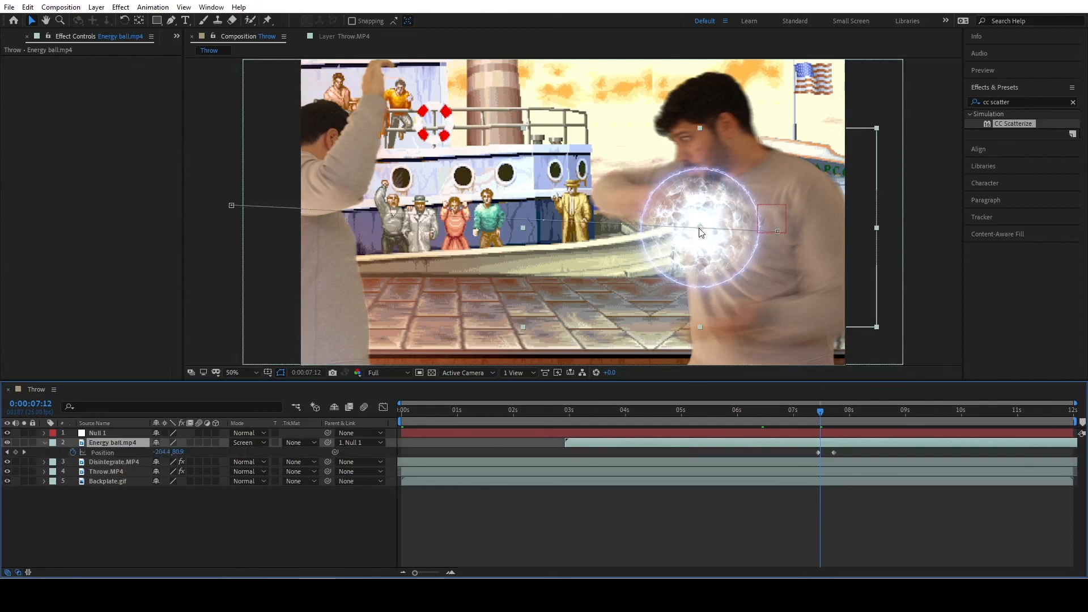
drag(703, 230, 705, 267)
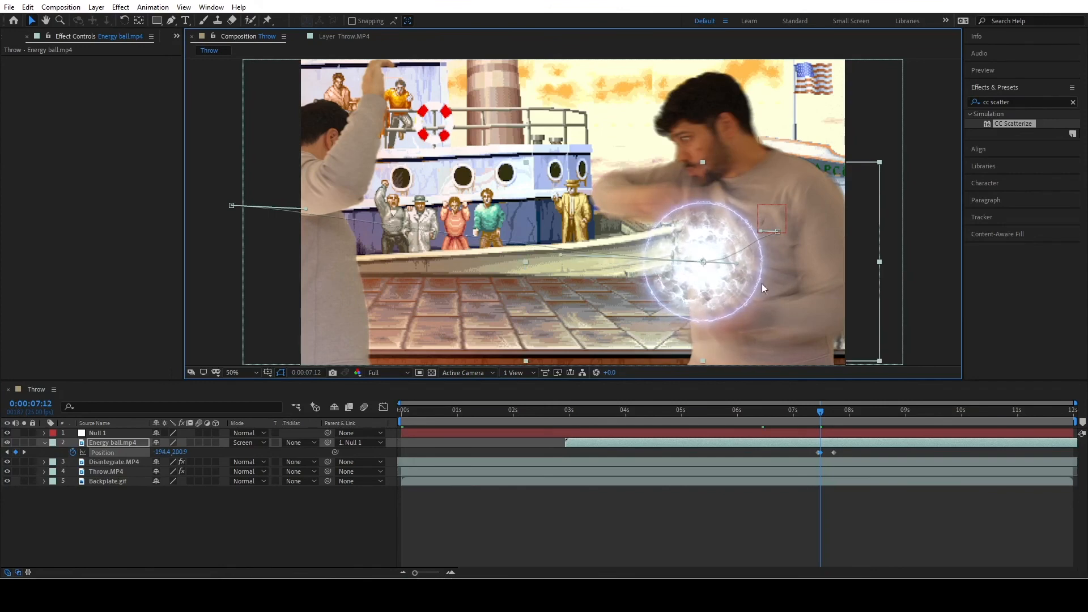
Step: Start animating CC Scatterize's Scatter on Disintegrate.MP4 with a keyframe of 0 at 0:00:07:16, where the ball reaches the opponent
click(114, 464)
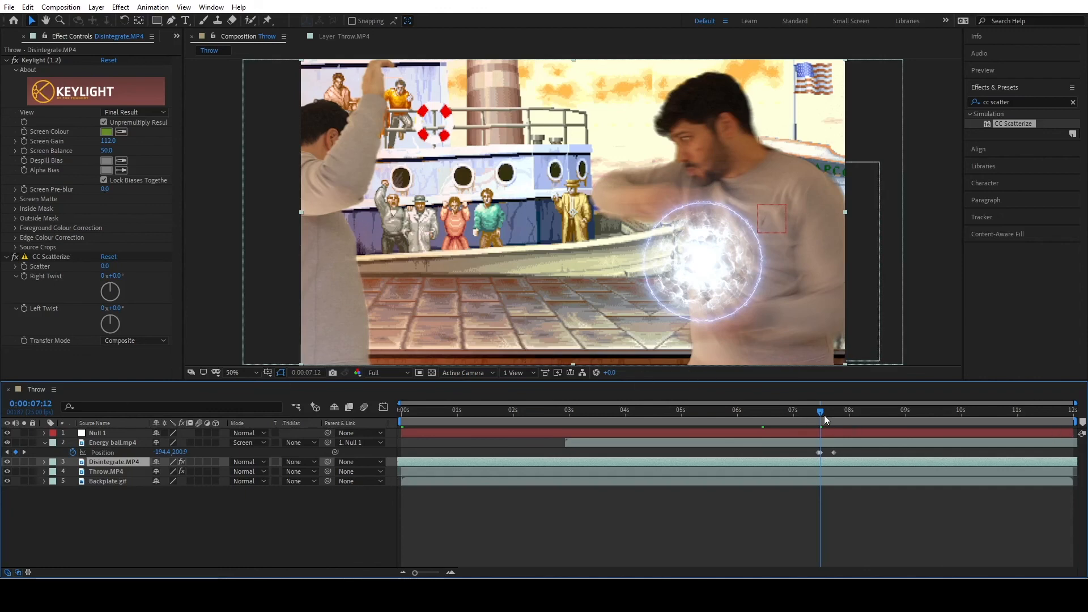
drag(825, 416, 828, 415)
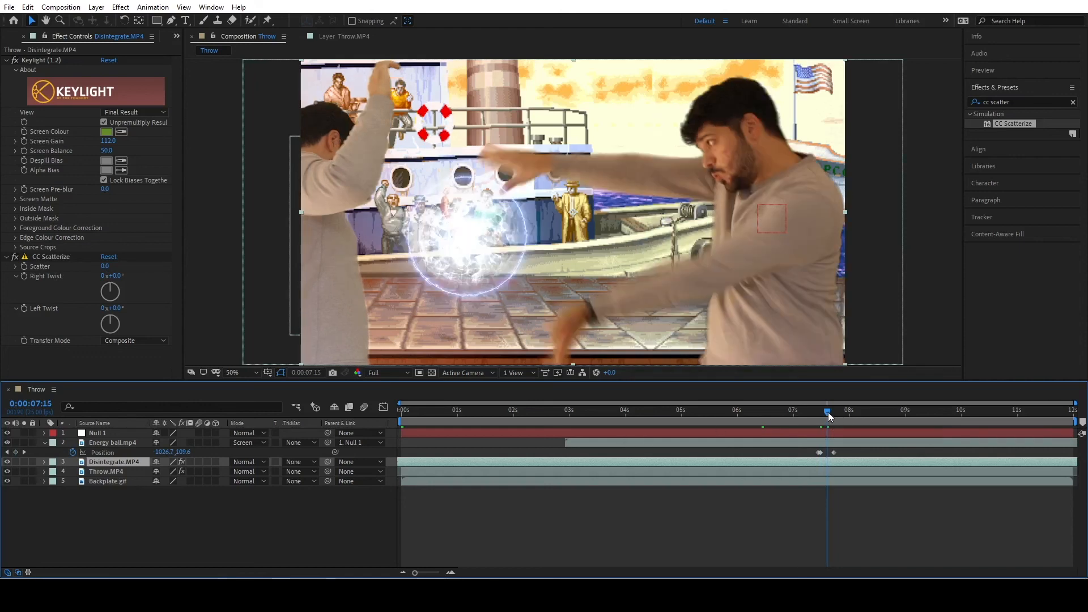
click(830, 412)
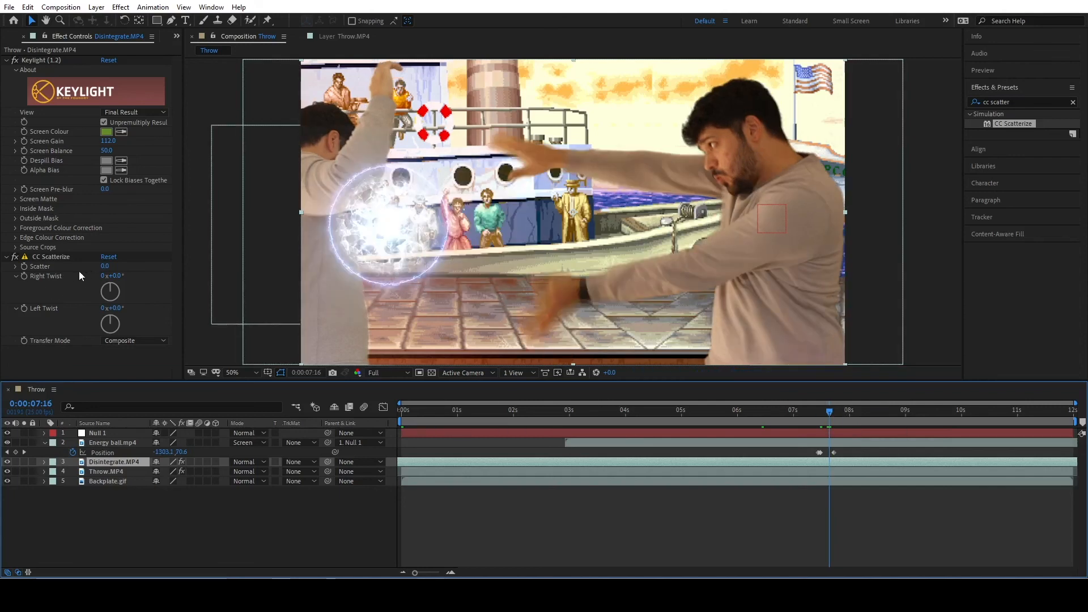
click(26, 266)
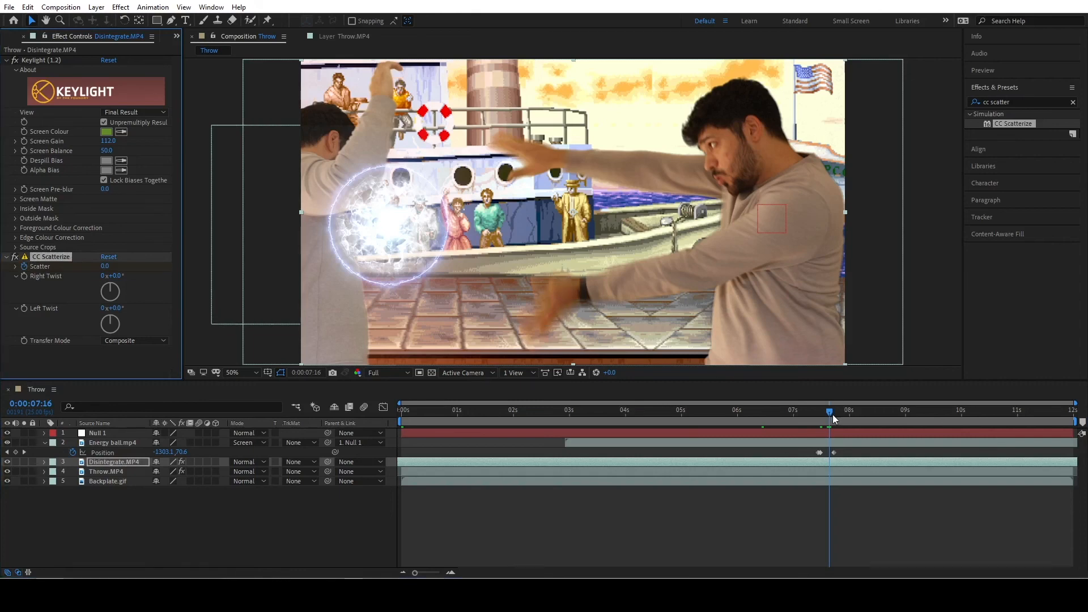
Step: Try a Scatter keyframe of 100 on Disintegrate.MP4 at 0:00:09:12 and raise it to about 169
drag(833, 416, 932, 416)
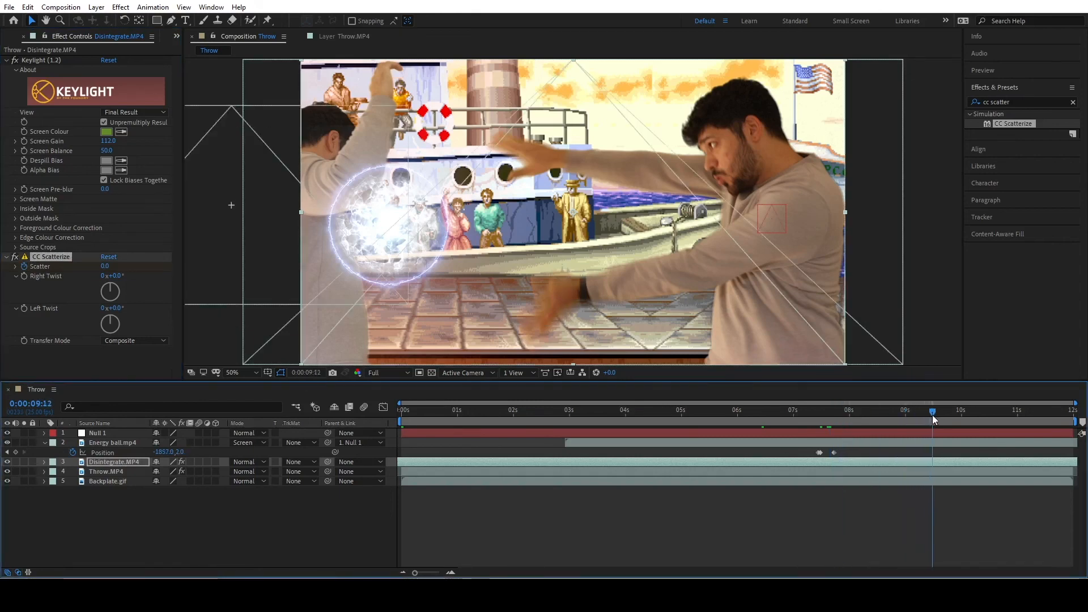
click(104, 266)
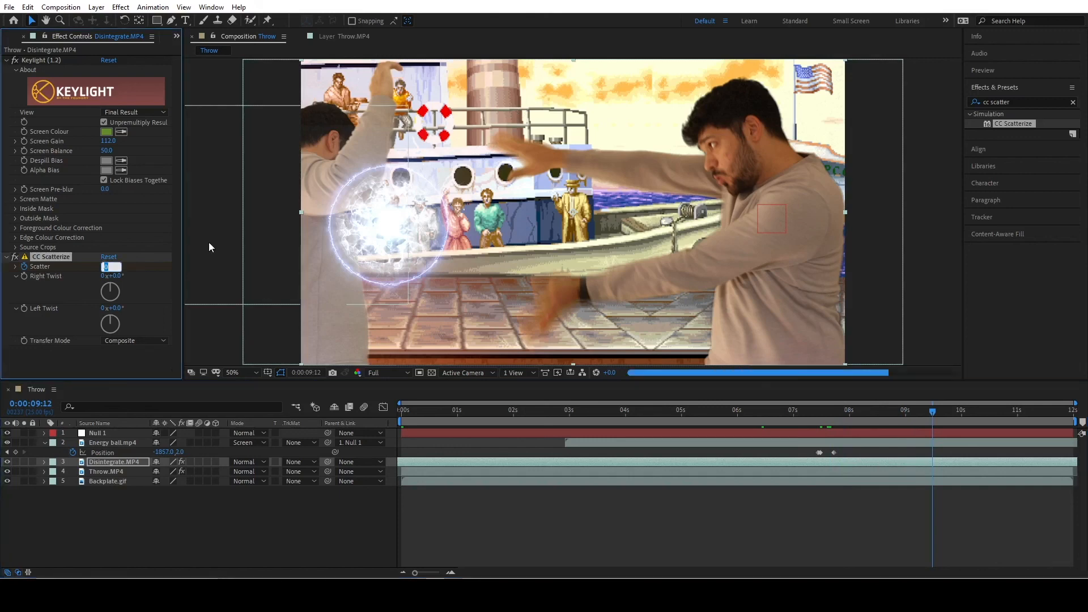
text(100)
key(Return)
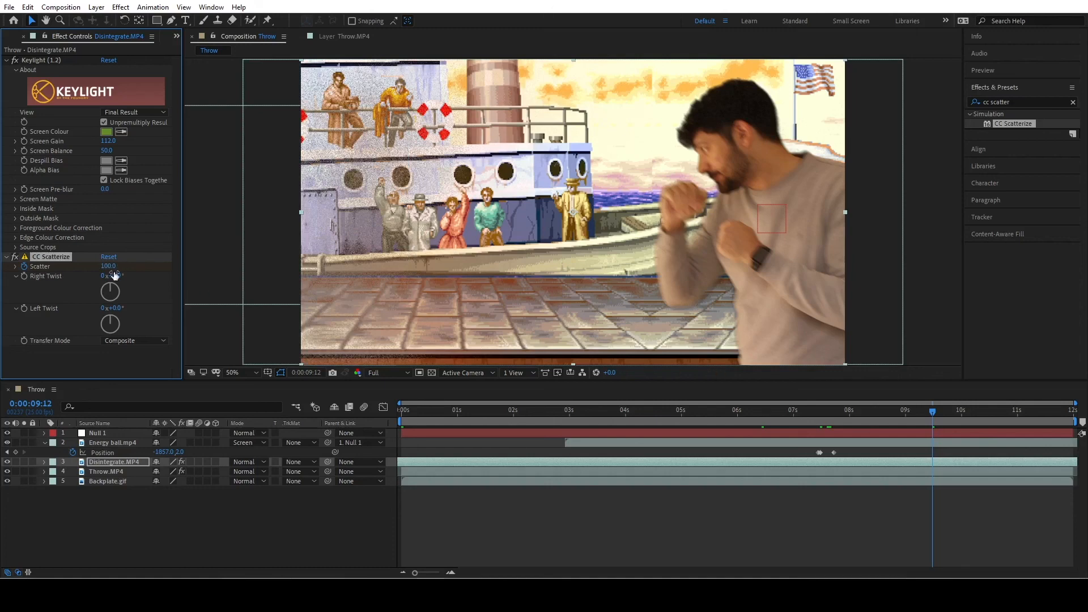
click(156, 342)
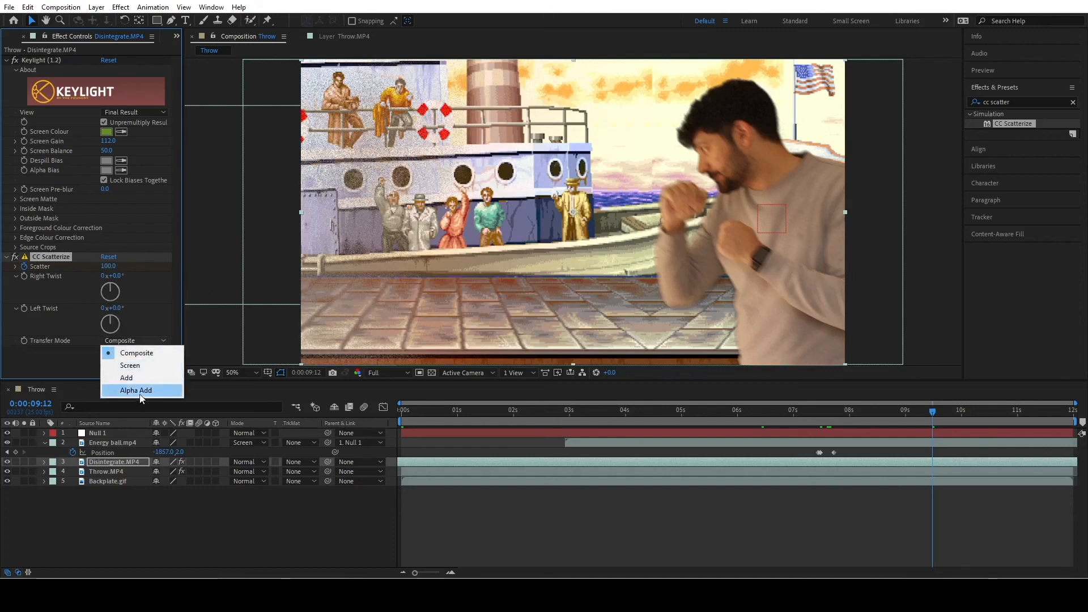
click(56, 367)
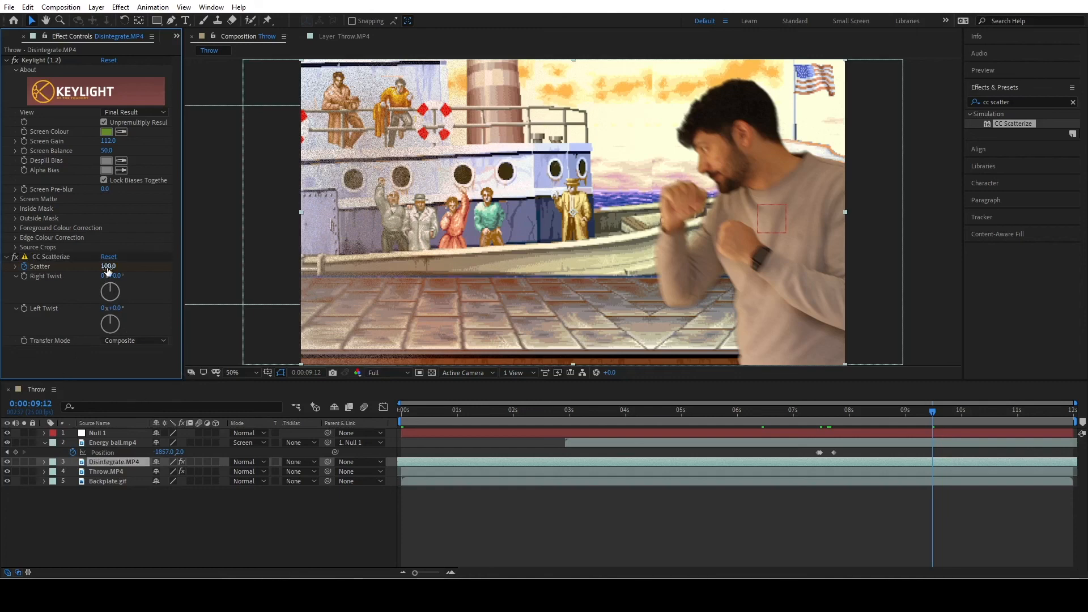
drag(108, 266, 137, 268)
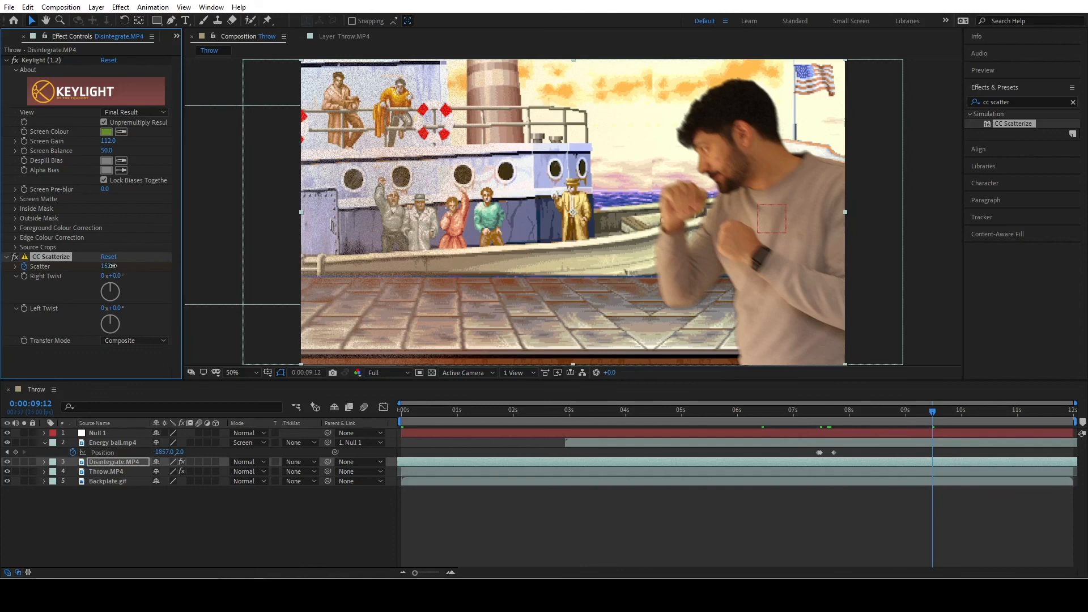
drag(111, 266, 123, 266)
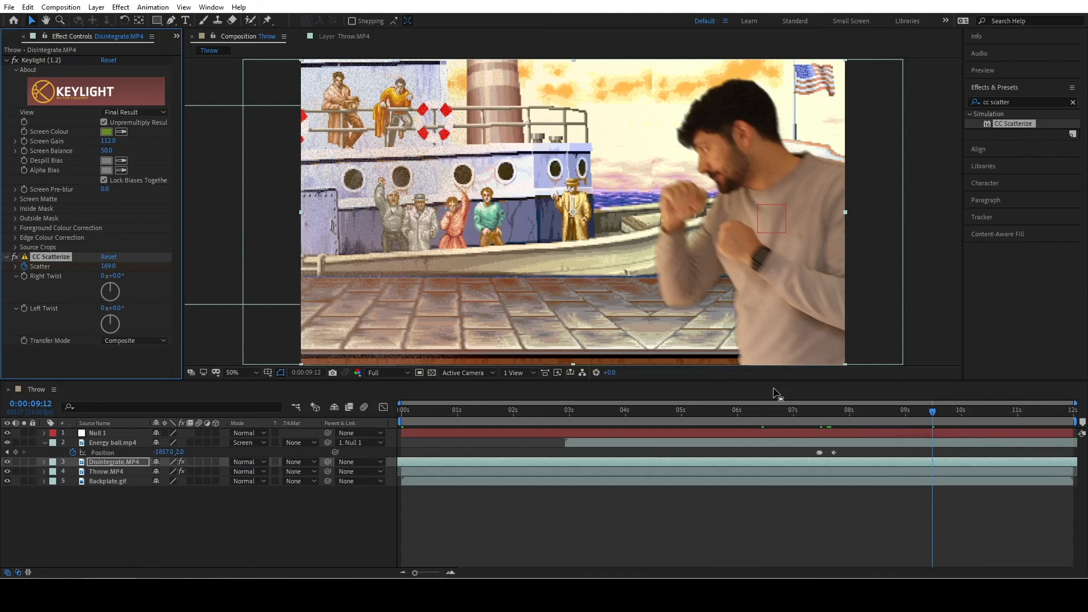
Step: Undo the Scatter changes made at 0:00:09:12 and return to 0:00:07:16
key(ctrl+z)
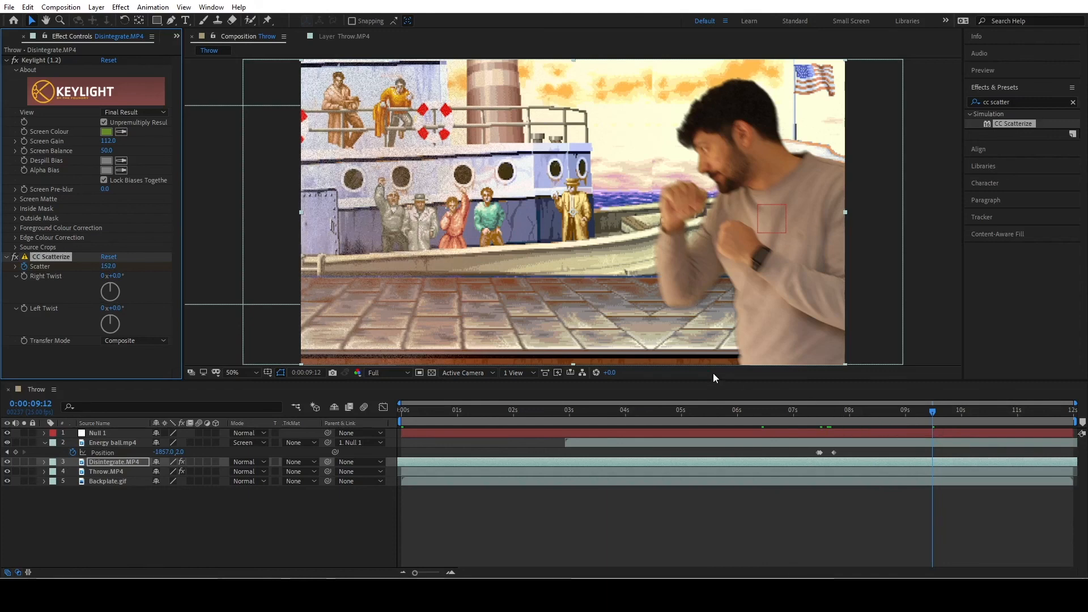
key(ctrl+z)
key(ctrl+z)
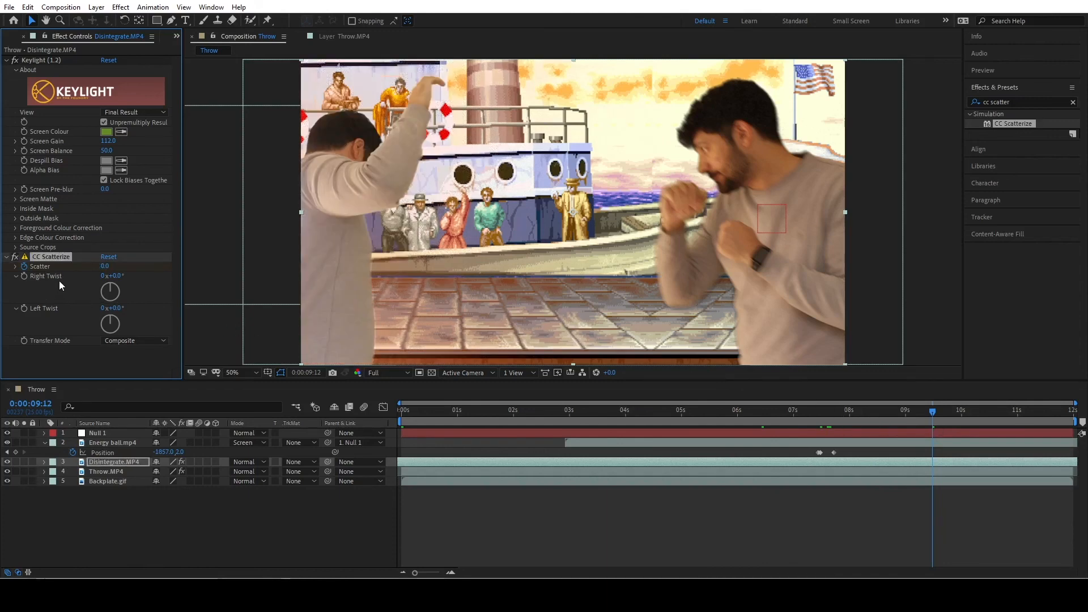
key(ctrl+z)
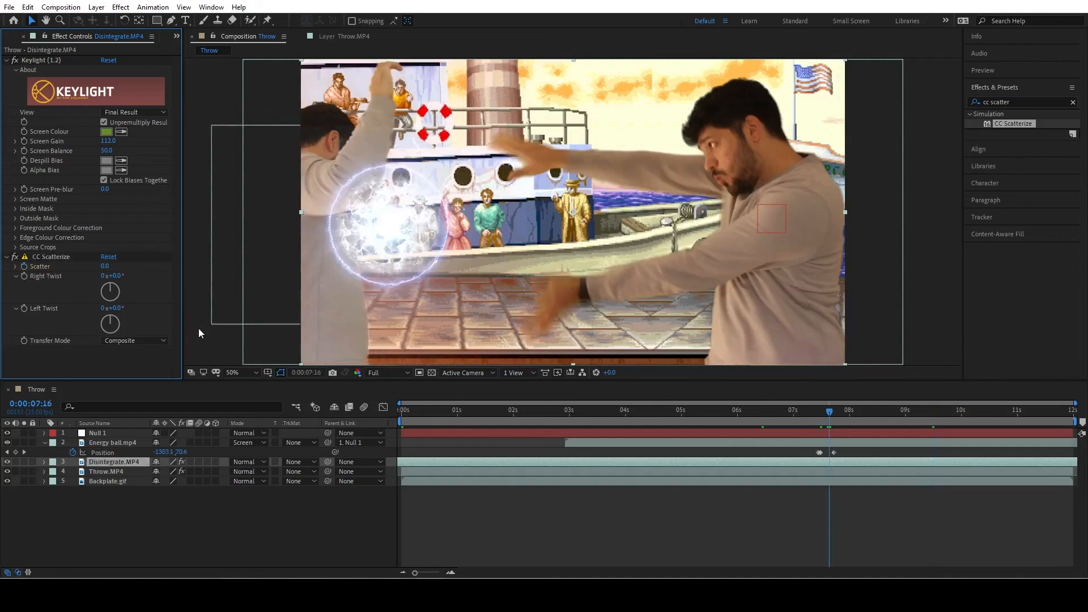
Step: Start animating CC Scatterize's Right Twist and Left Twist at 0:00:07:16, and set Scatter to 200 at 0:00:10:00 on Disintegrate.MP4
key(ctrl+z)
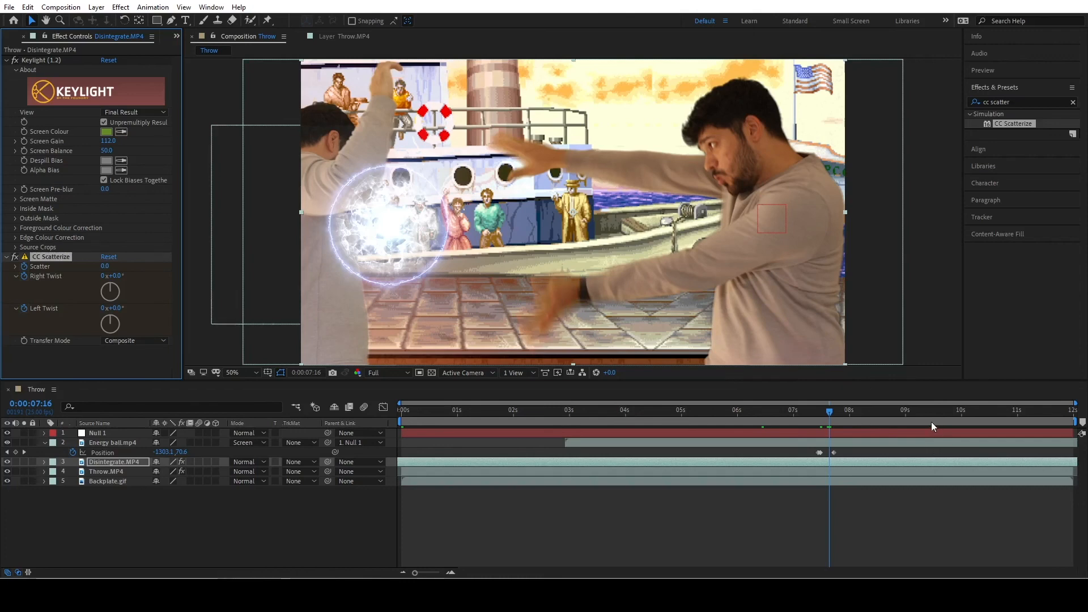
click(960, 413)
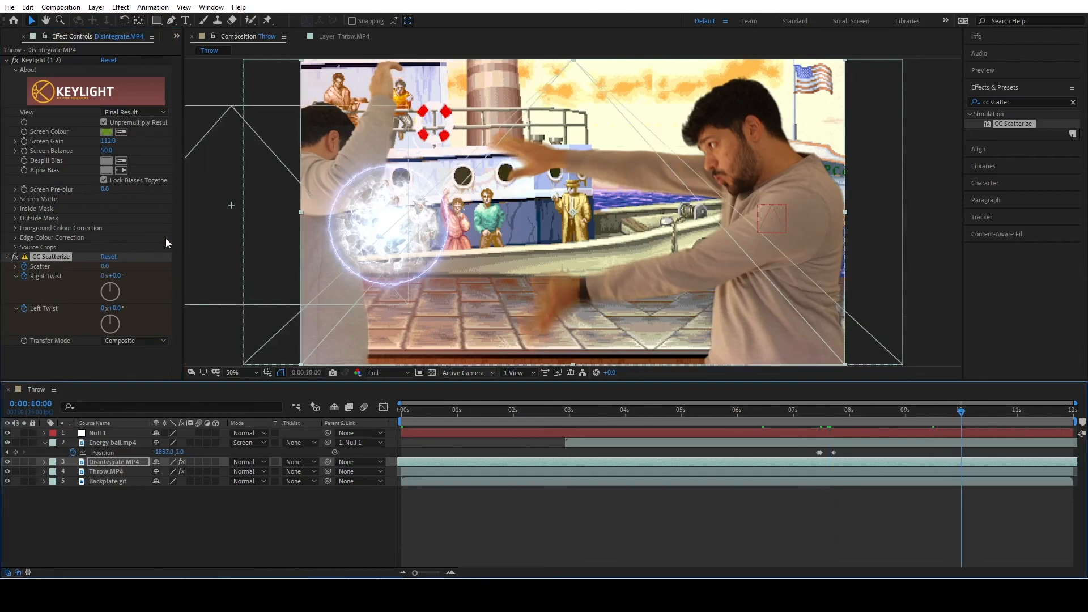
click(106, 266)
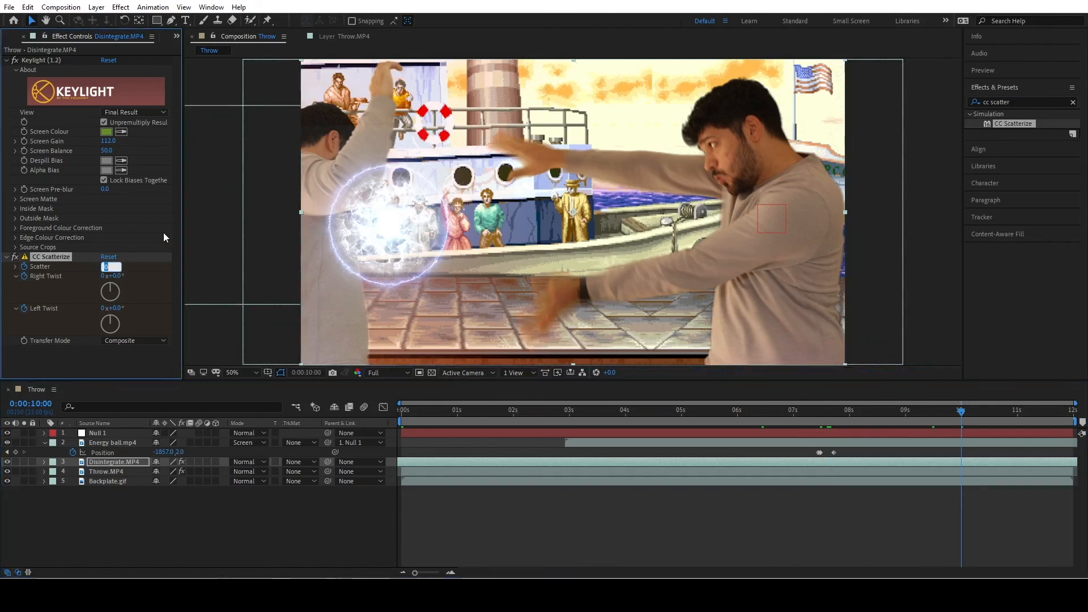
text(200)
key(Tab)
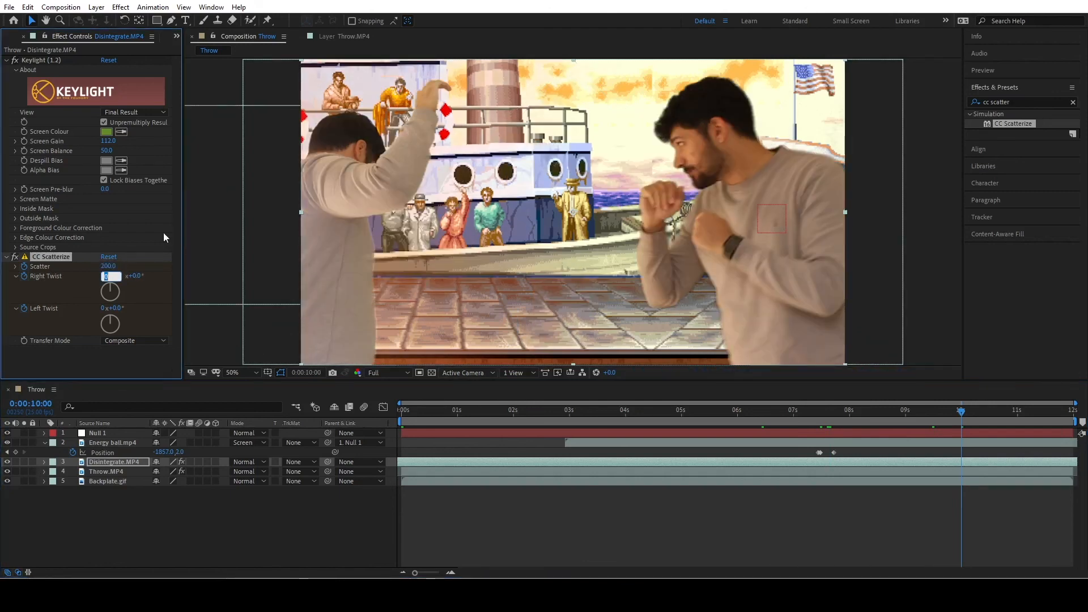
Step: Set CC Scatterize's Right Twist and Left Twist to 75° each at 0:00:10:00 on Disintegrate.MP4
key(Tab)
text(75)
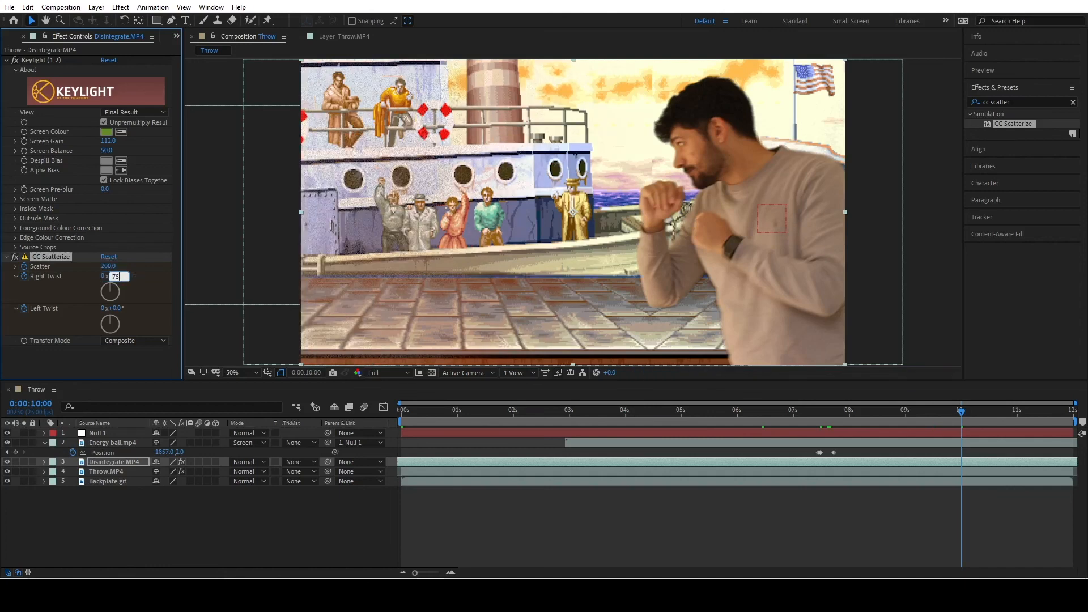
key(Tab)
key(Tab)
text(7)
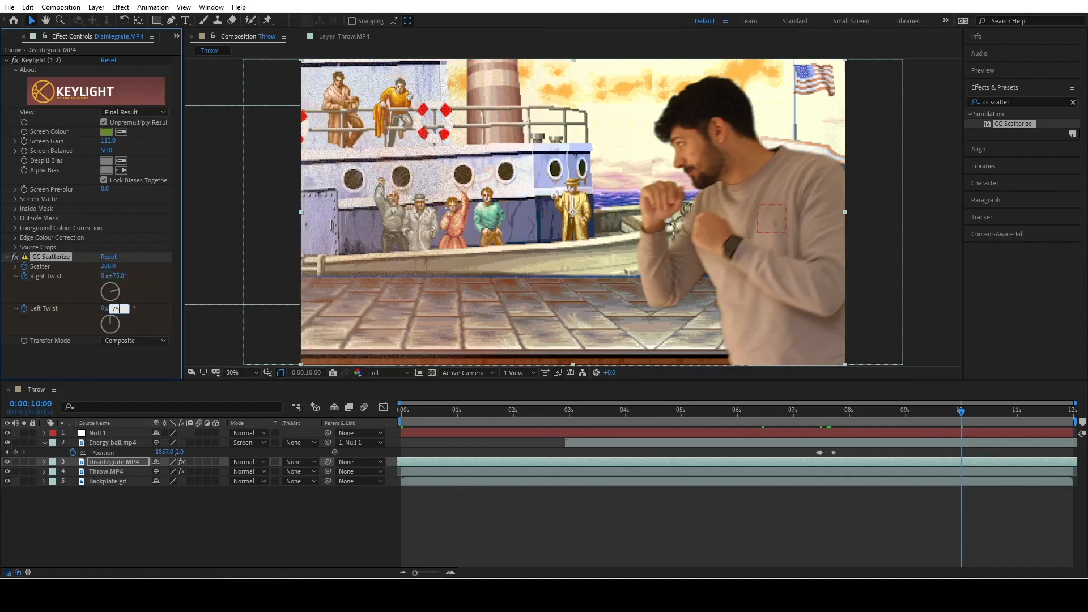
key(Return)
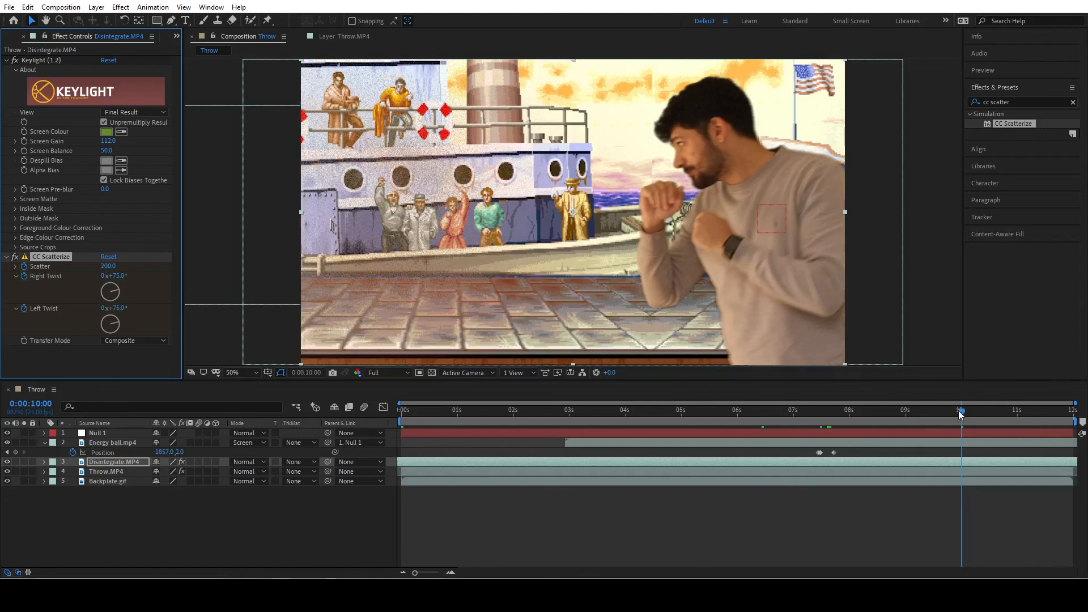
Step: Play back the throw and the opponent's disintegration from 0:00:07:08
drag(916, 415, 794, 412)
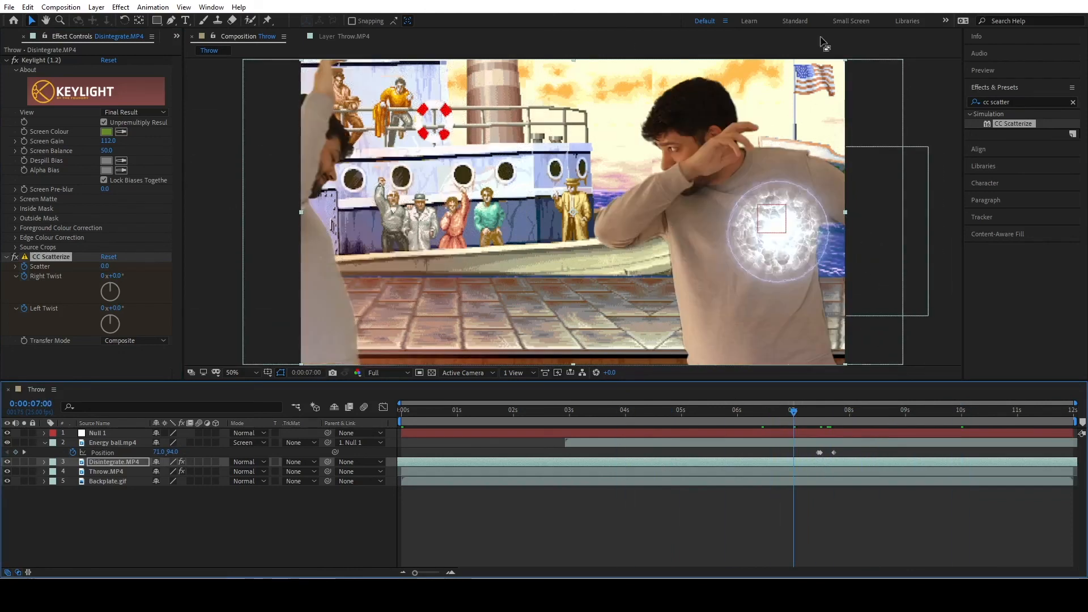
click(810, 420)
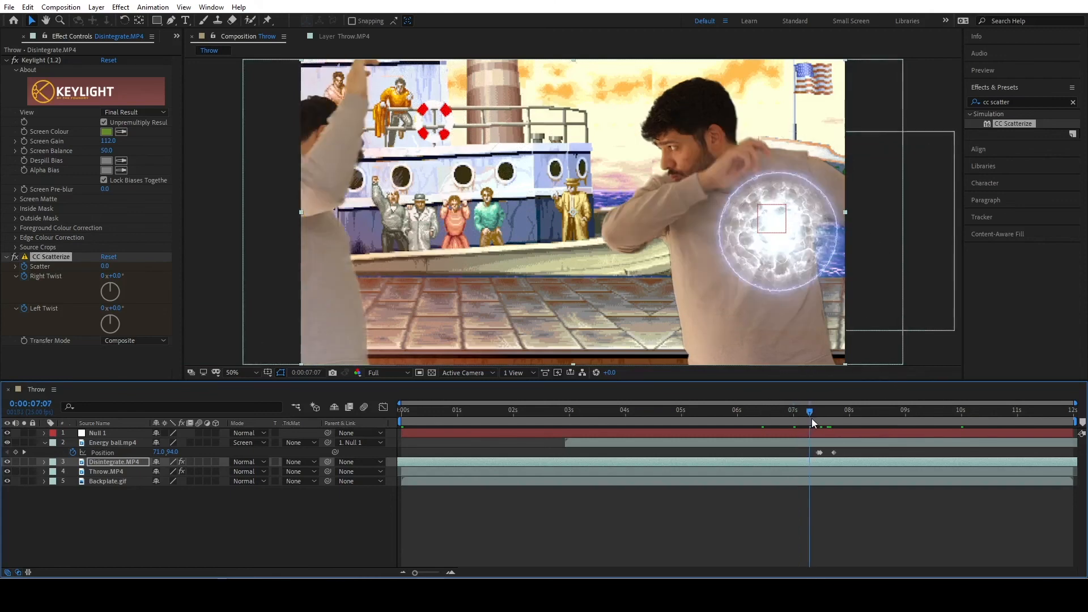
click(811, 418)
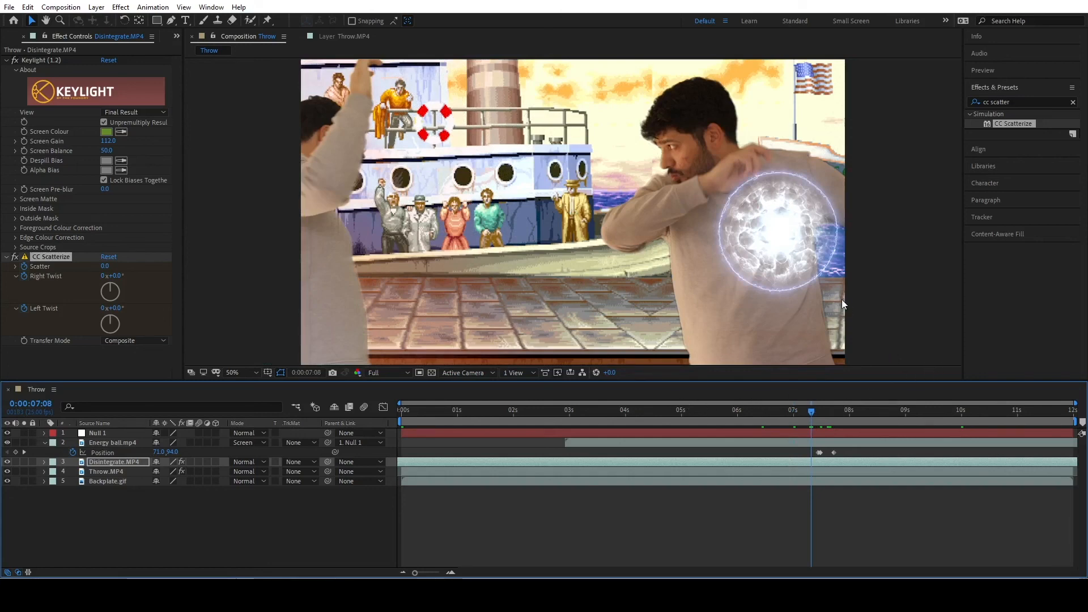
key(space)
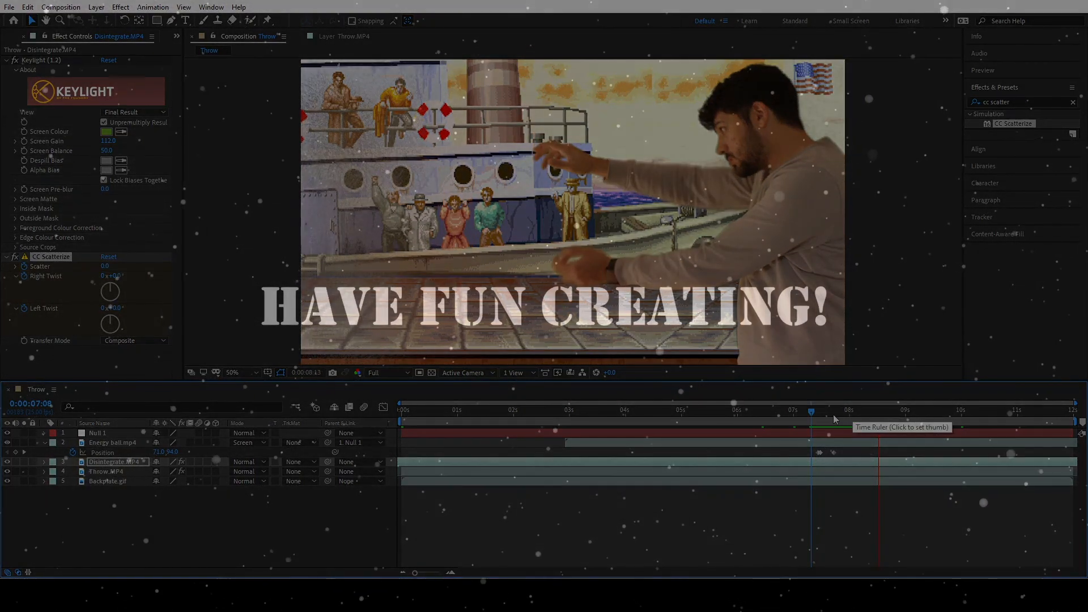
click(811, 411)
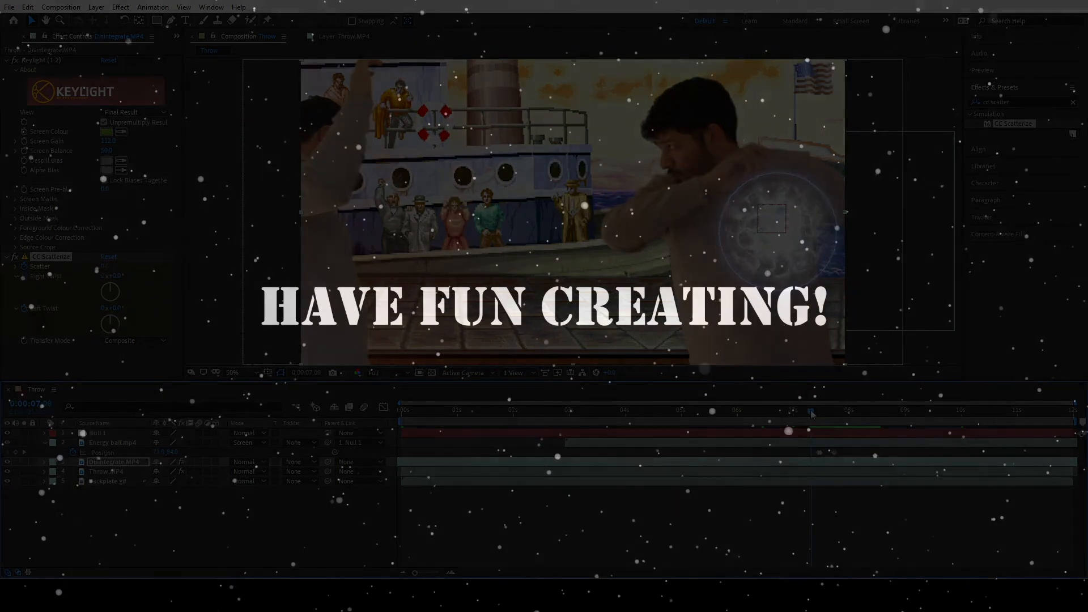